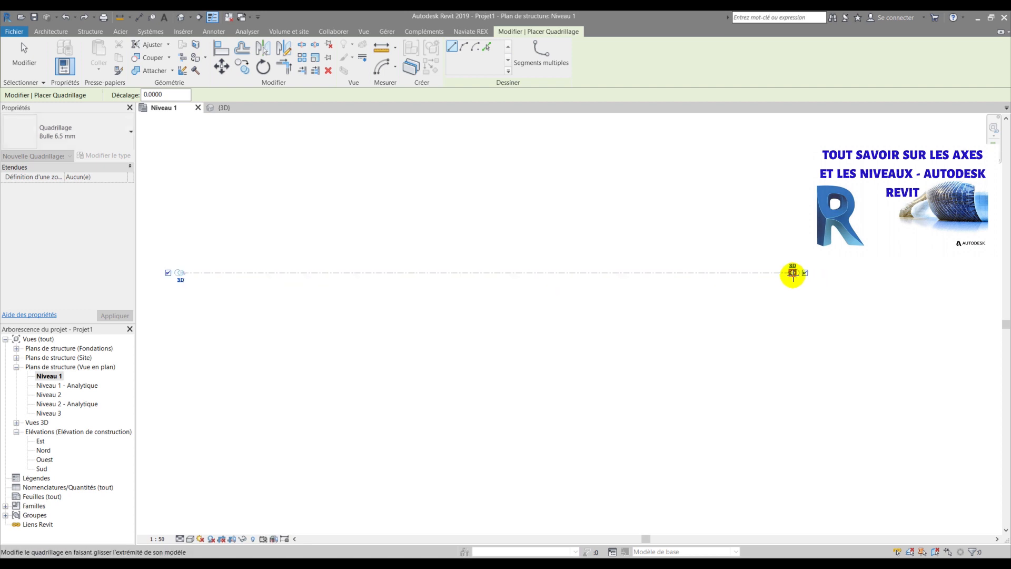
- Finish the horizontal grid line and bring its left end into view
key("Escape")
middle_click_drag(175, 300, 273, 280)
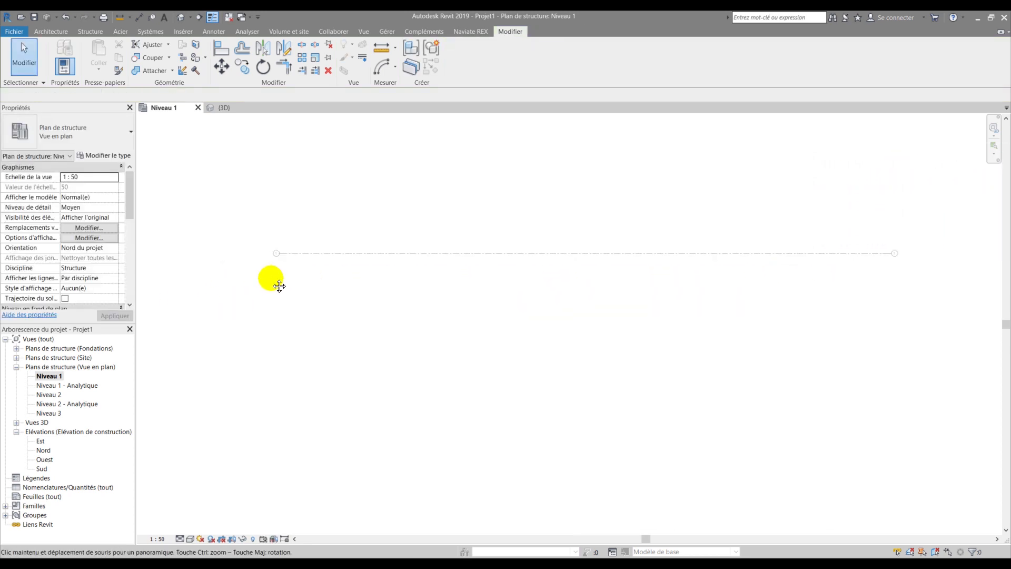
scroll(279, 254, "up", 2)
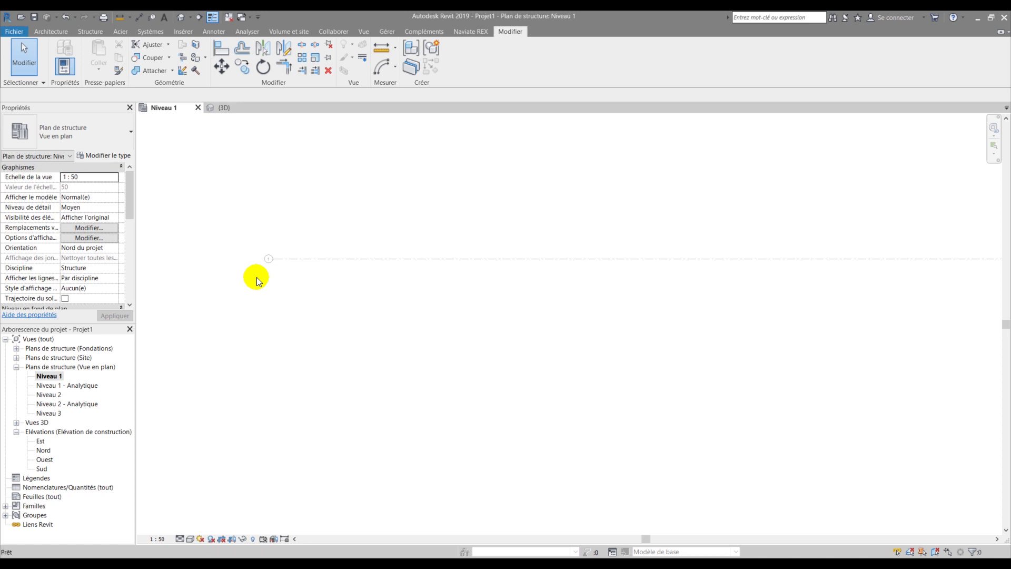
key("g")
key("r")
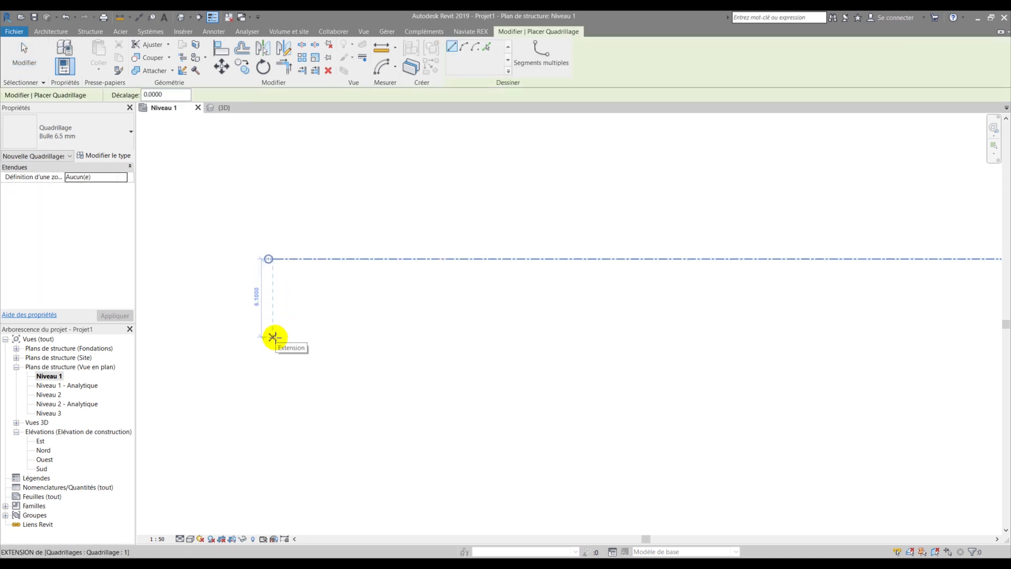
key("Escape")
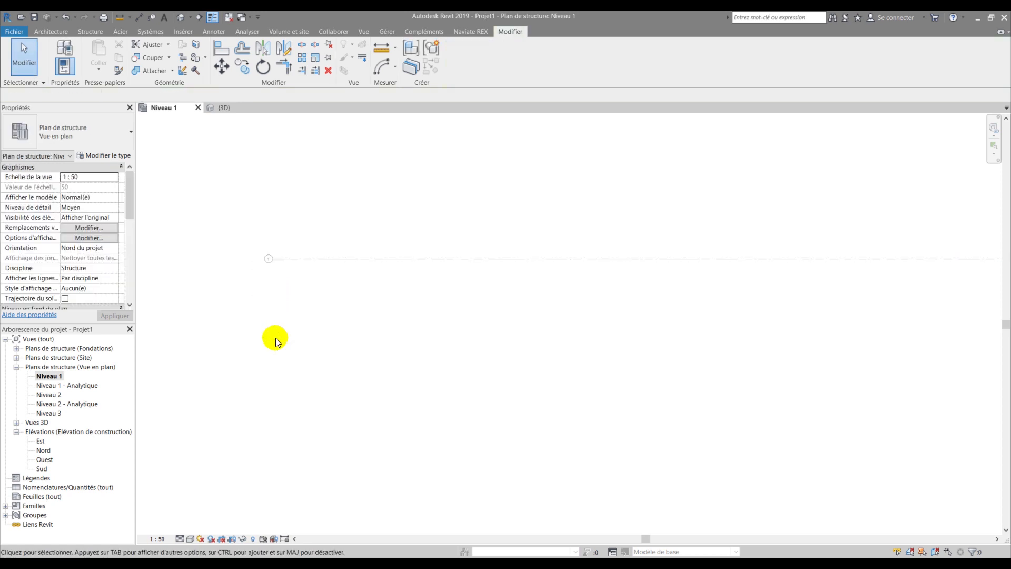
- Start copying the horizontal grid line, confirming it as the selection
left_click(241, 66)
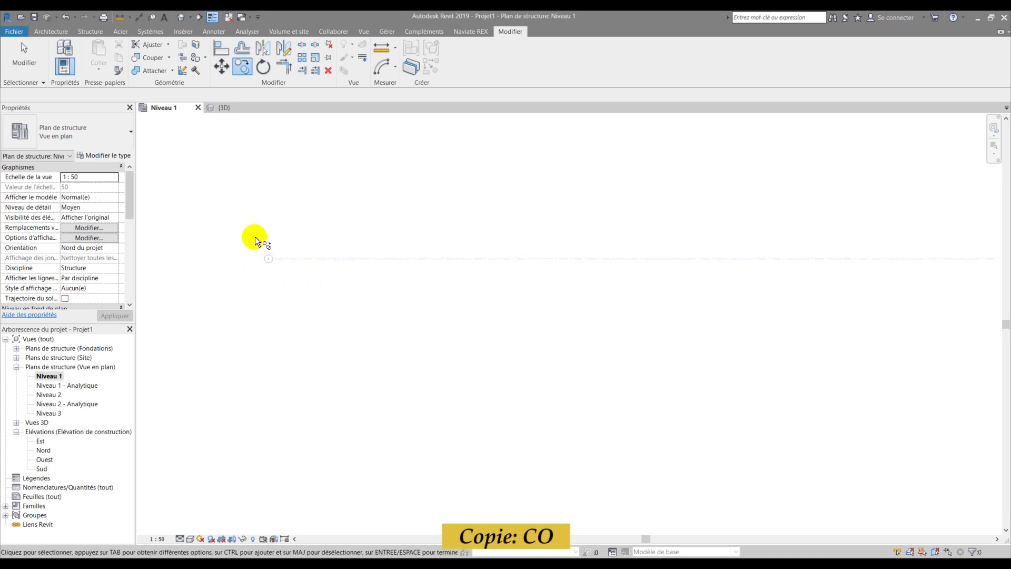
scroll(226, 244, "down", 3)
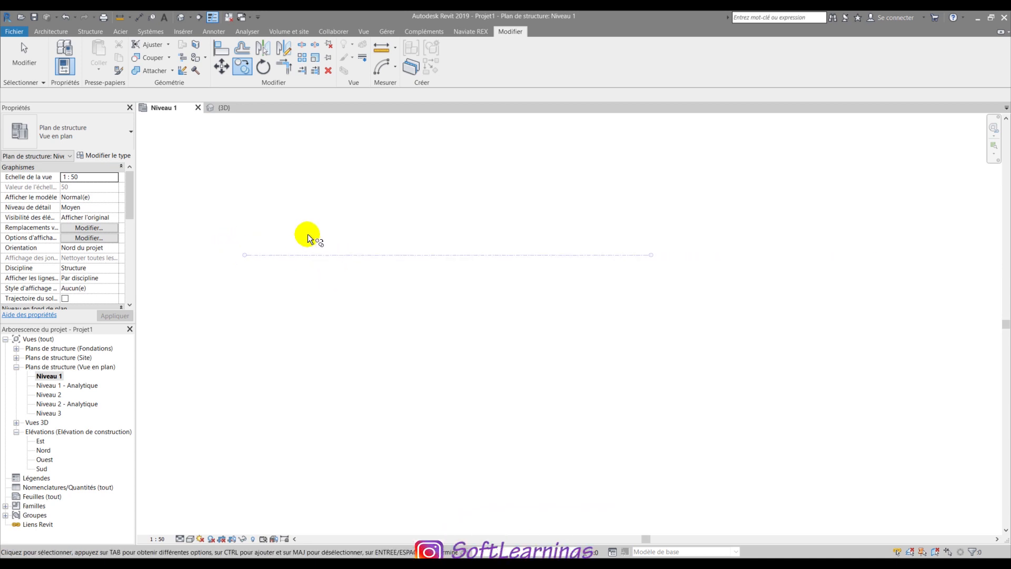
key("Return")
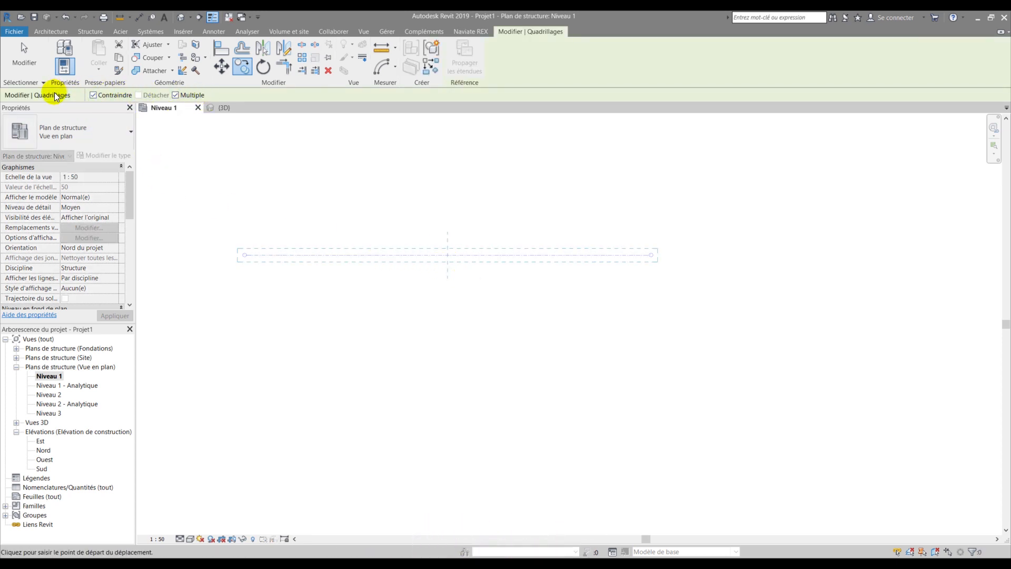
- Turn on Multiple and Constrain, and pick the copy start point on the grid
left_click(93, 95)
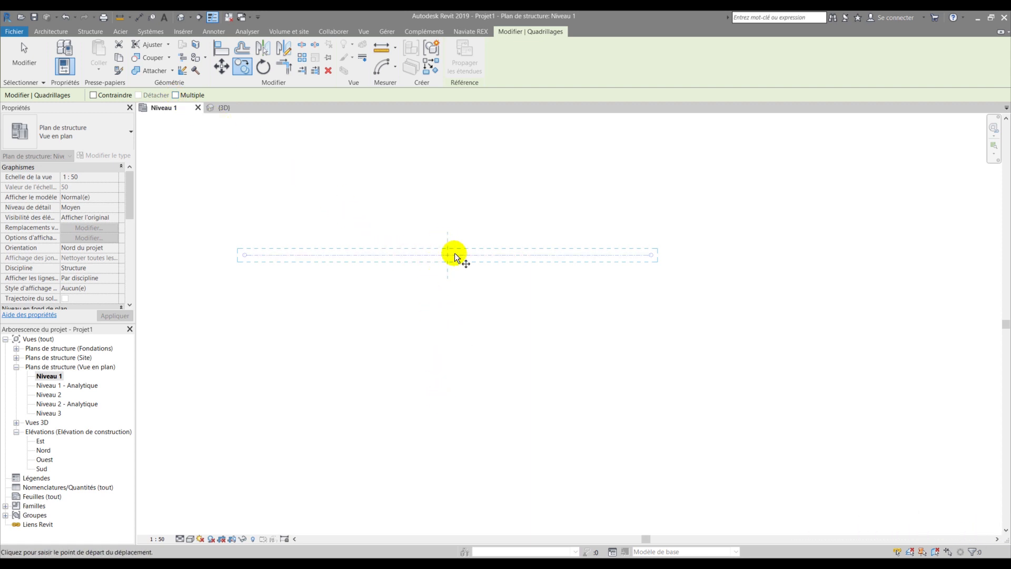
left_click(175, 95)
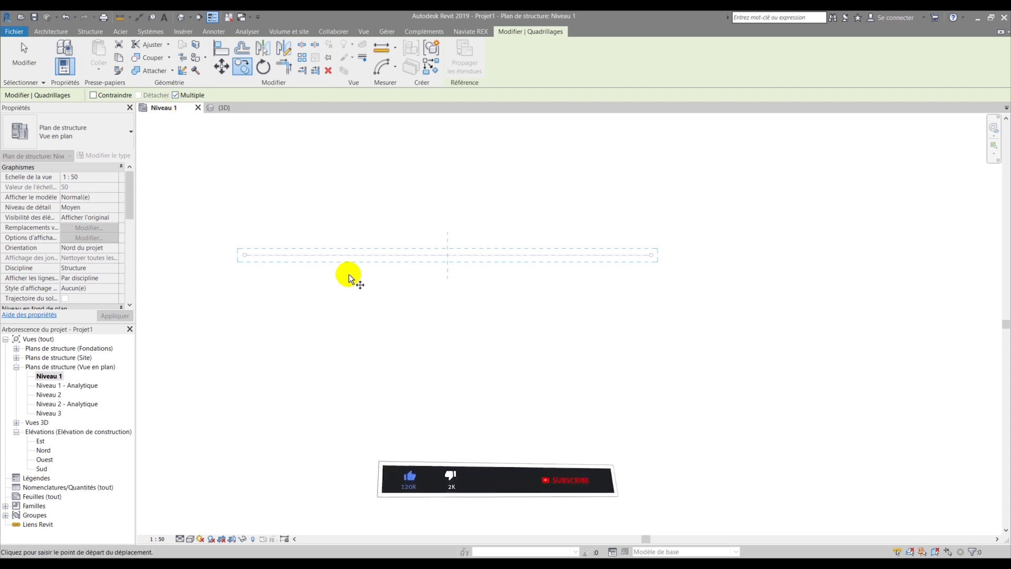
left_click(446, 254)
scroll(379, 282, "down", 2)
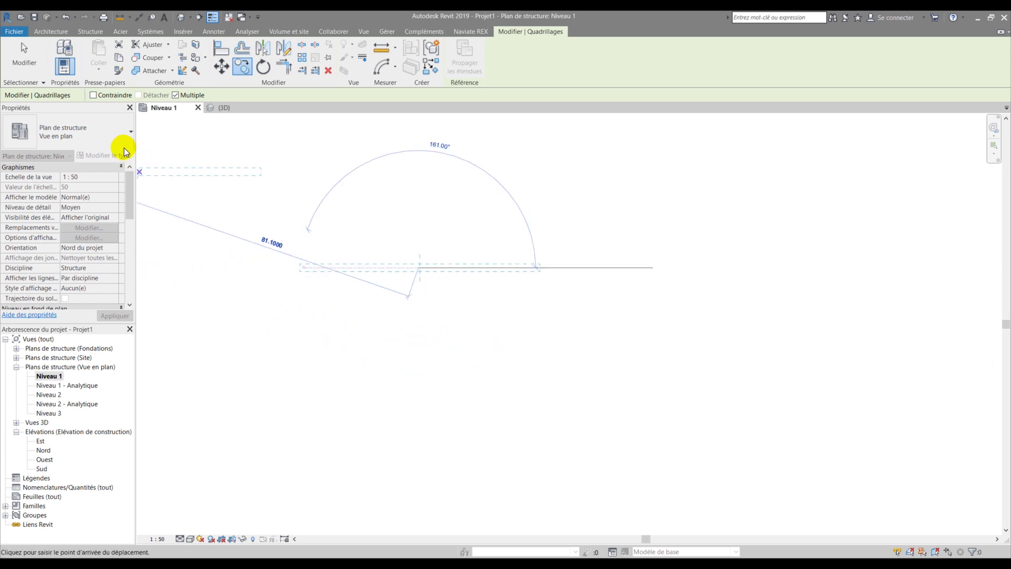
left_click(93, 96)
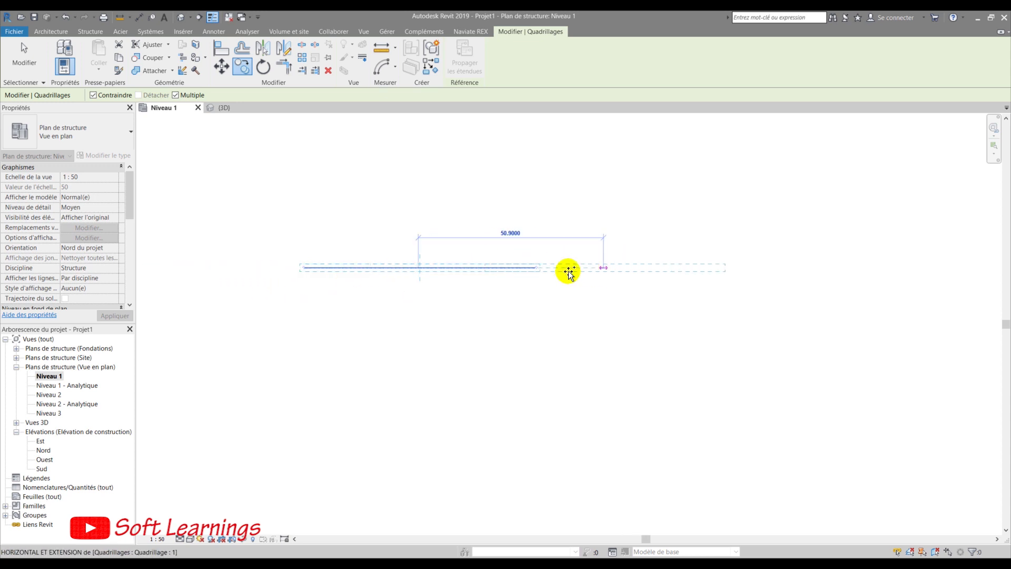
scroll(424, 295, "down", 2)
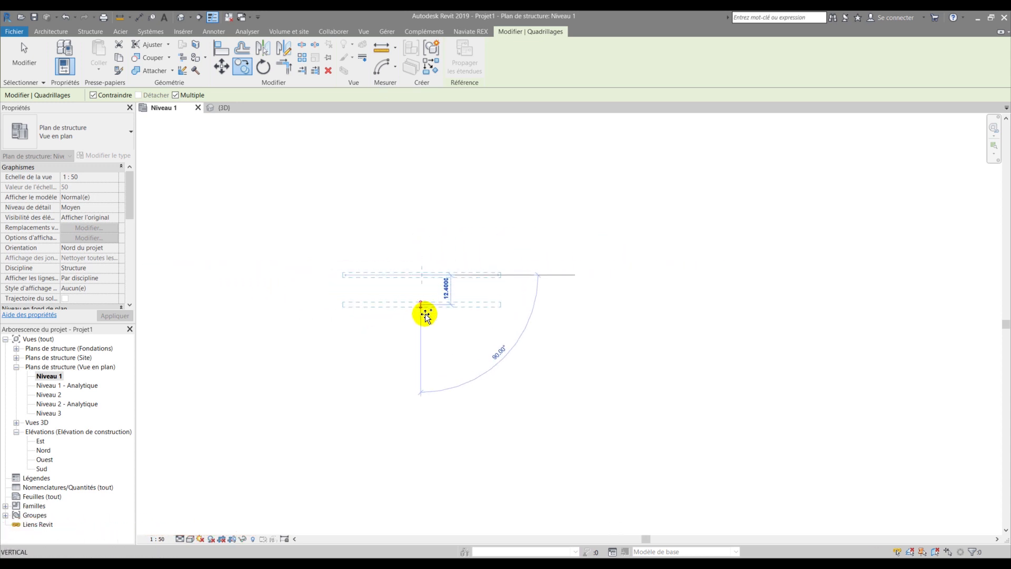
scroll(423, 388, "up", 2)
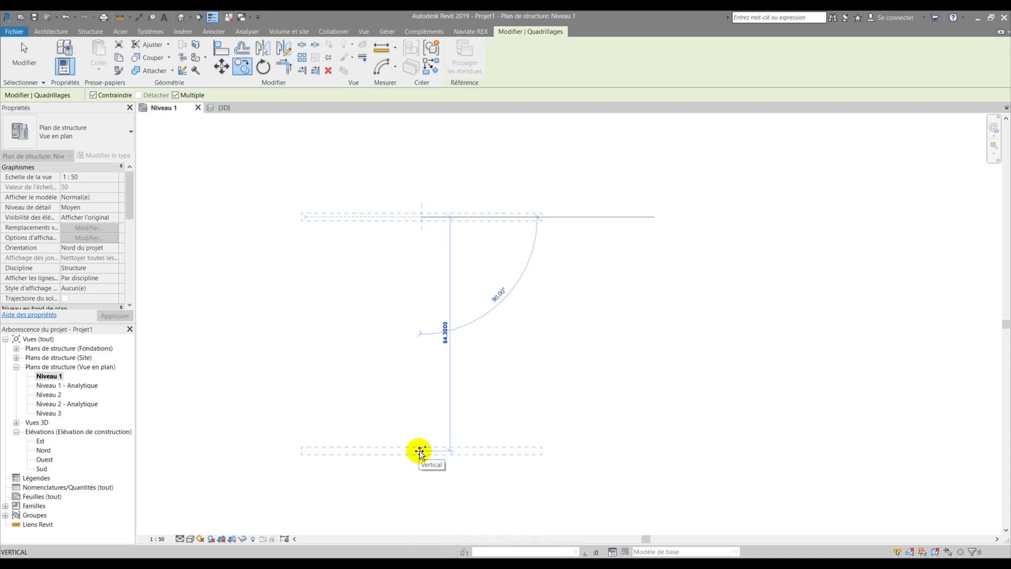
- Place grid copies at 4, 5, 3.5 and 4 below each other, creating grids 2 to 5
type("4")
key("Return")
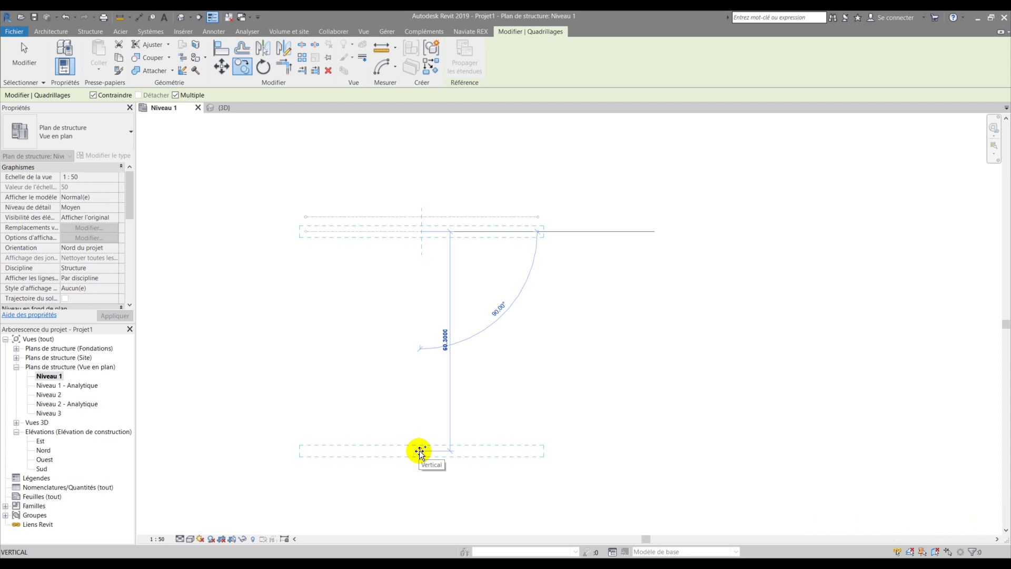
type("5")
key("Return")
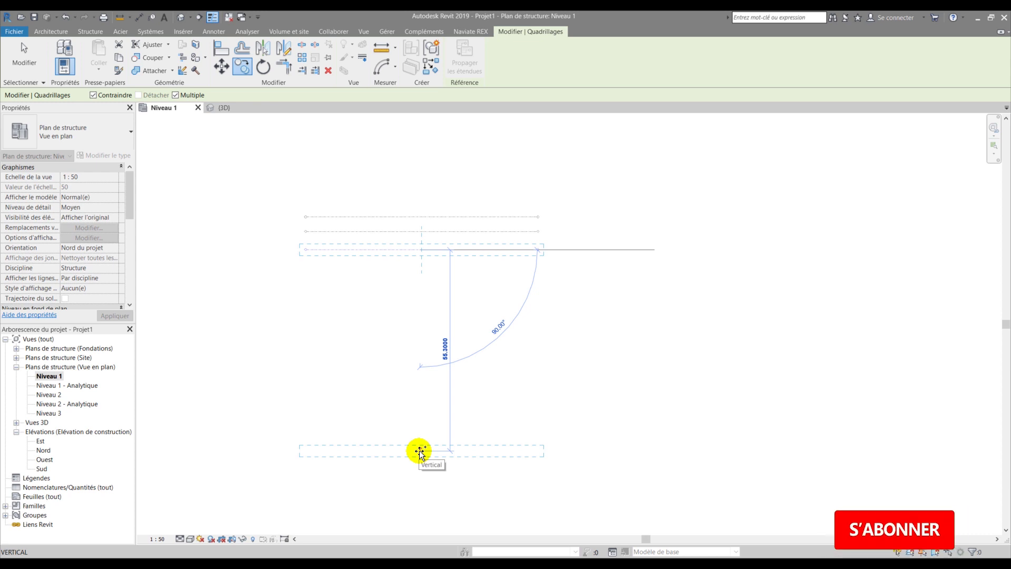
type("3")
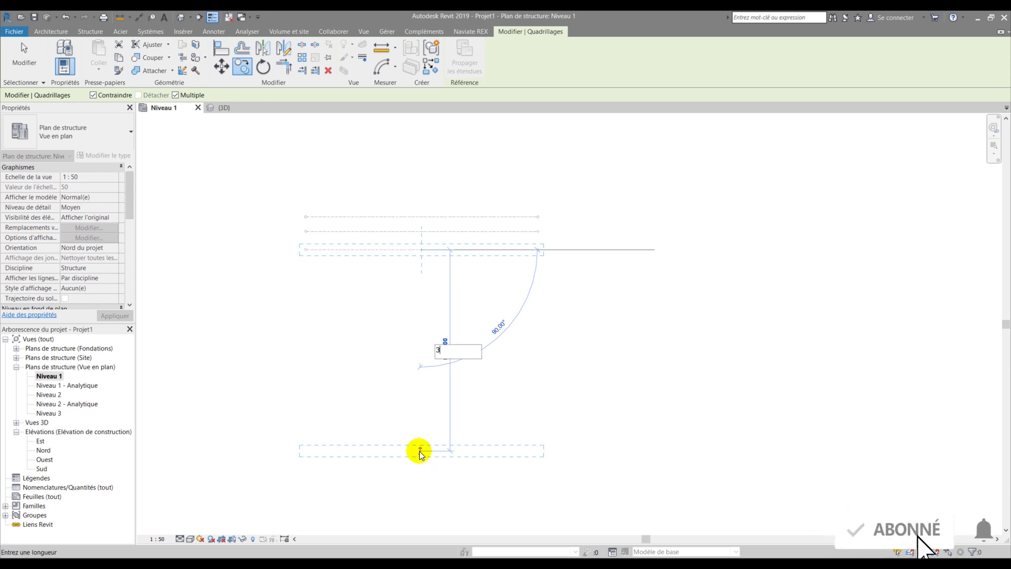
type(".5")
key("Return")
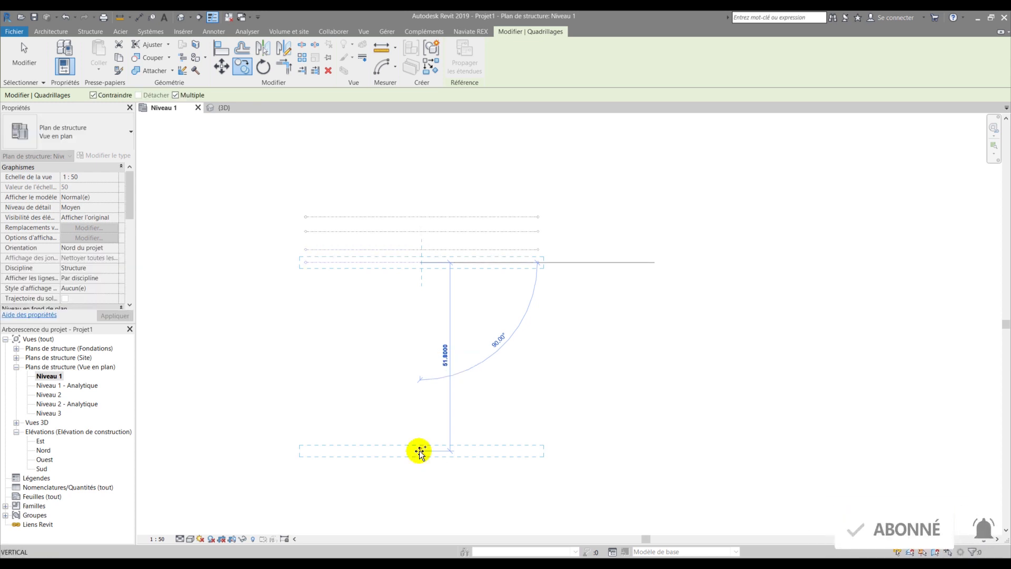
type("4")
key("Return")
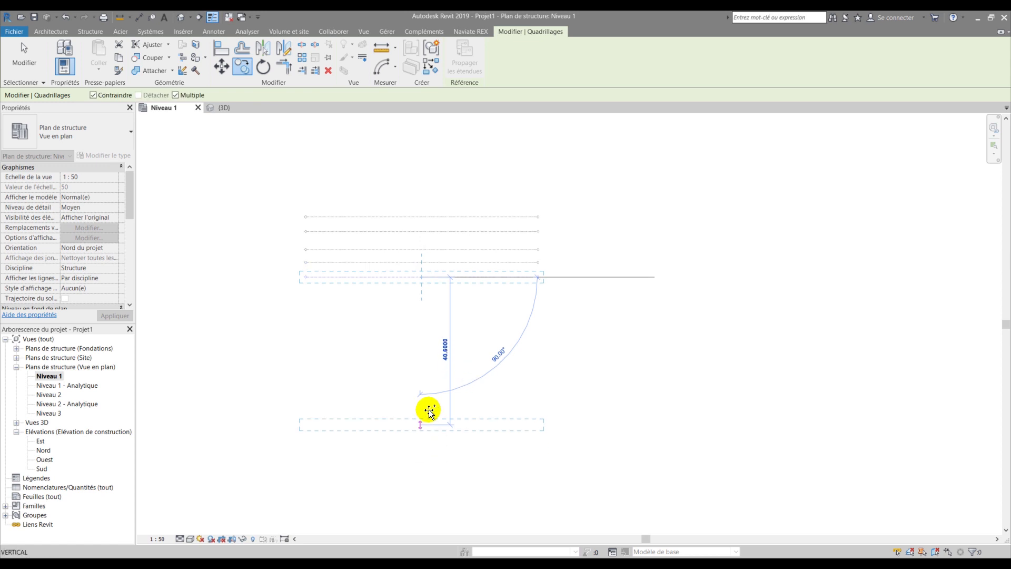
key("Escape")
scroll(453, 262, "up", 3)
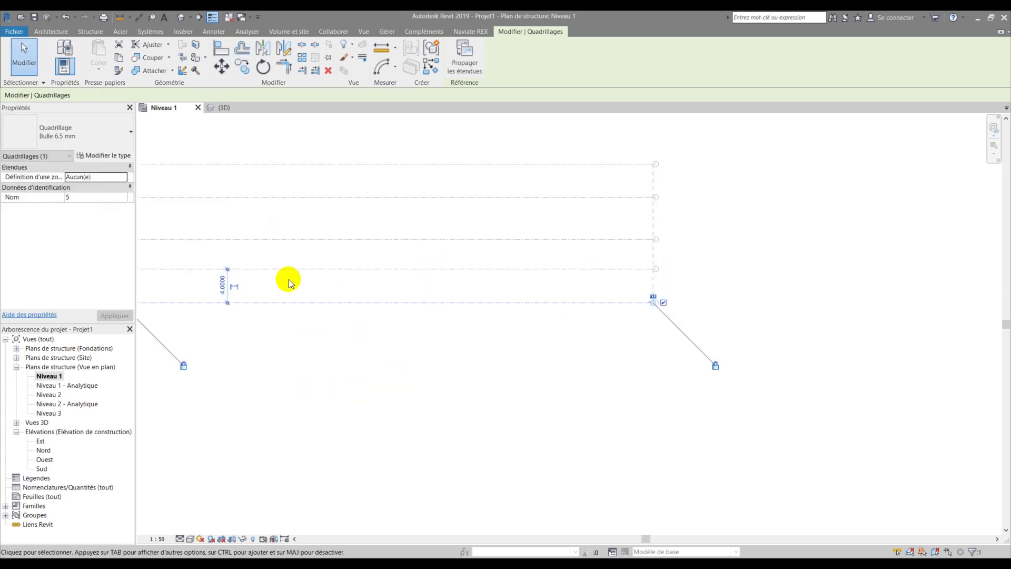
scroll(566, 291, "down", 1)
left_click(204, 224)
scroll(213, 221, "up", 4)
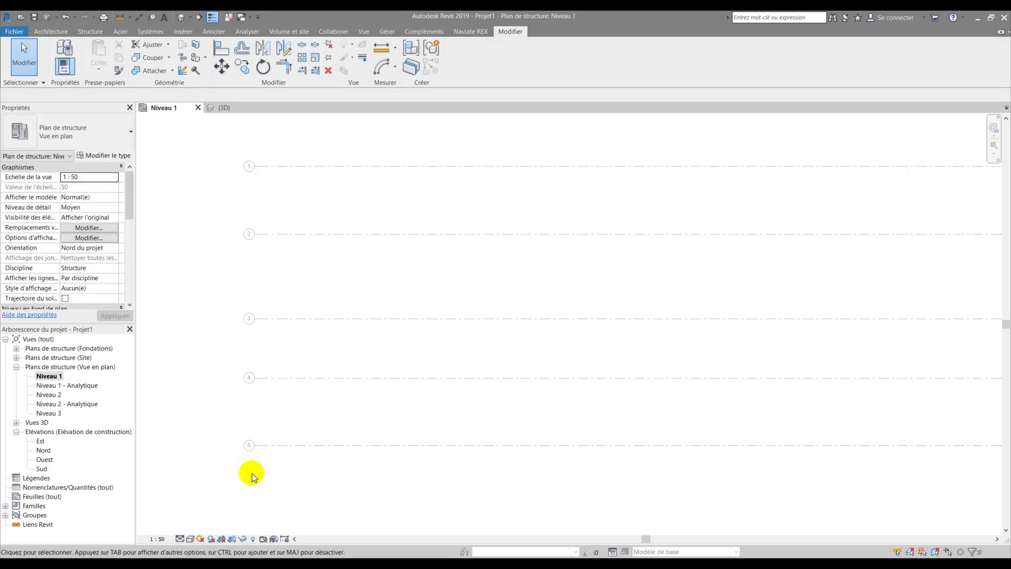
scroll(274, 442, "down", 2)
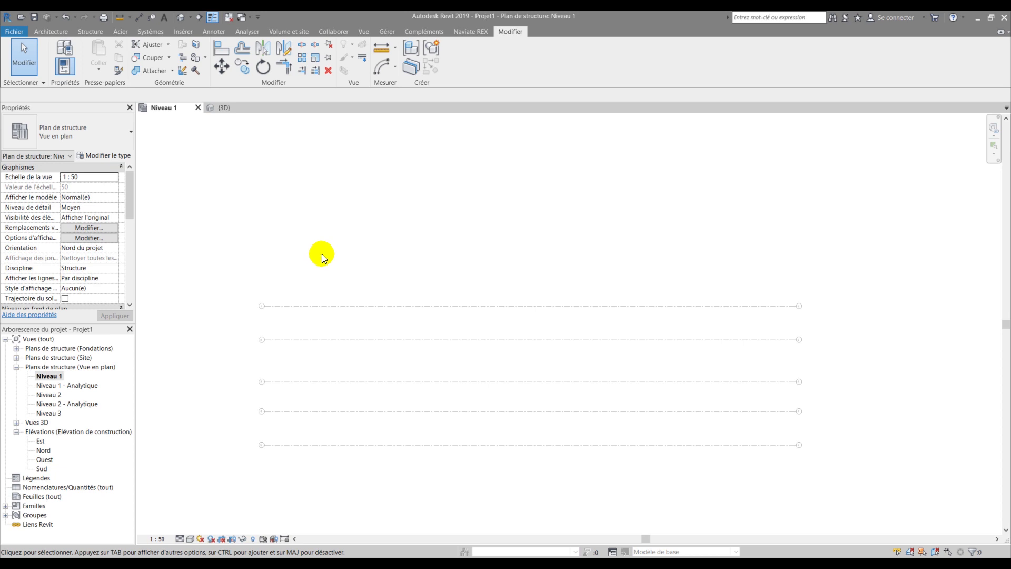
- Draw a vertical grid line (GR) crossing all five horizontal grids
key("g")
key("r")
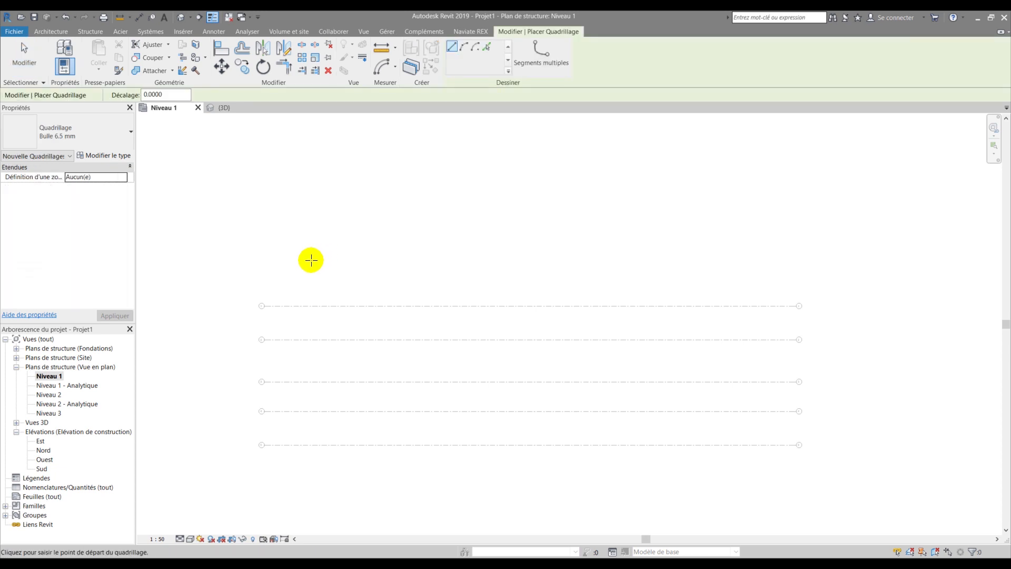
left_click(295, 242)
scroll(294, 402, "down", 1)
left_click(293, 493)
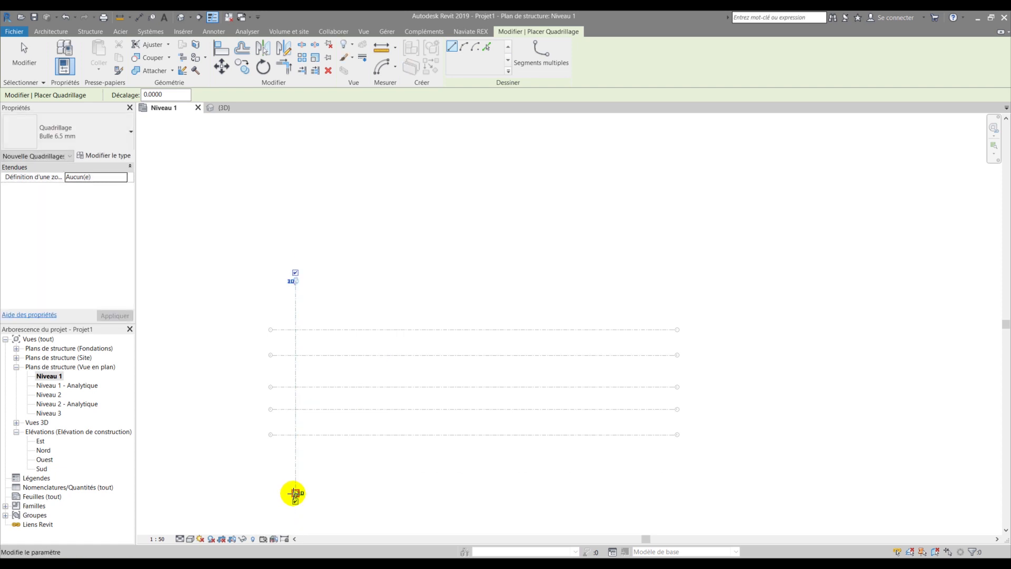
key("Escape")
key("Escape")
scroll(298, 253, "up", 5)
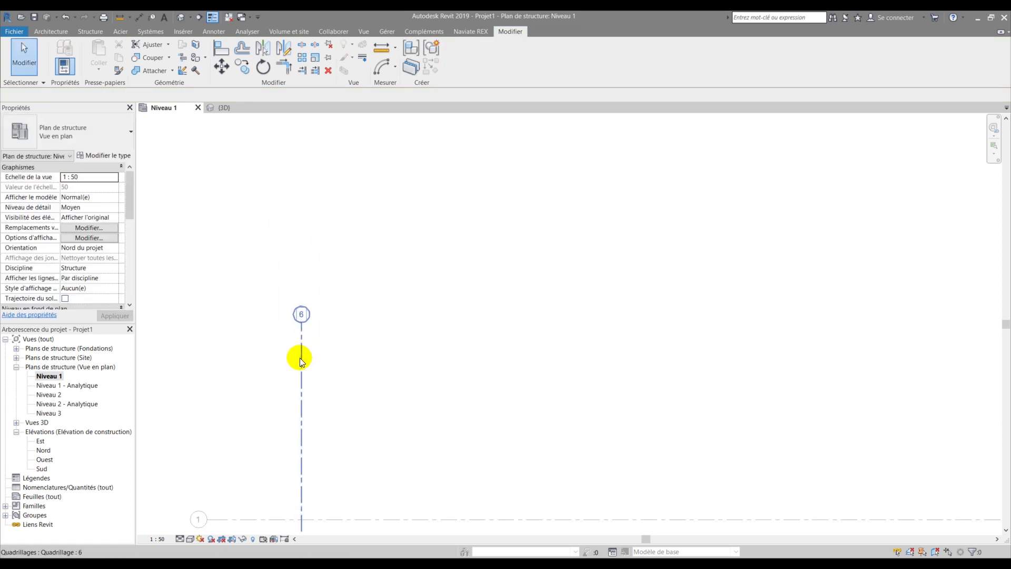
- Rename the new vertical grid from 6 to A and leave it selected
left_click(301, 345)
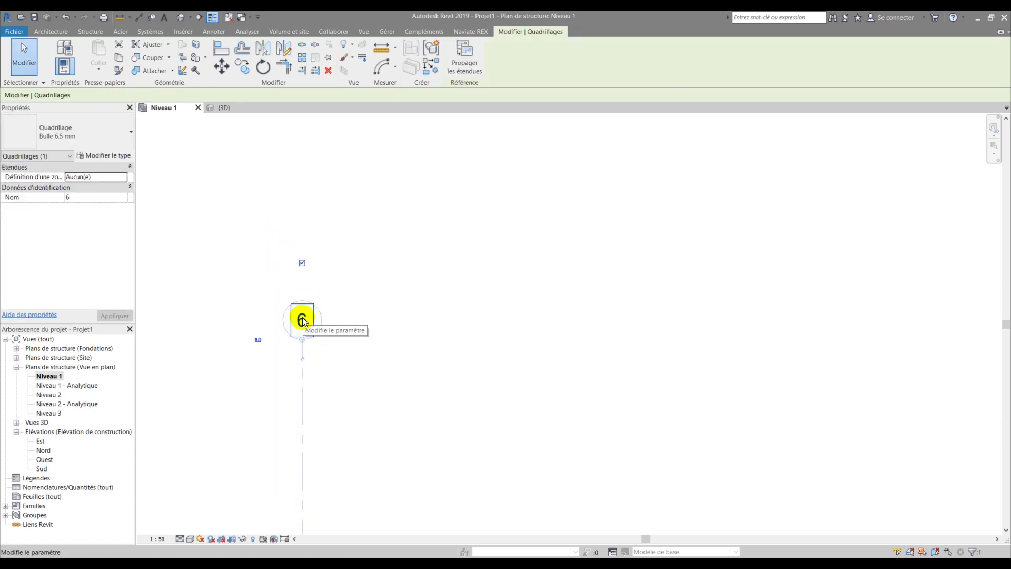
left_click(302, 318)
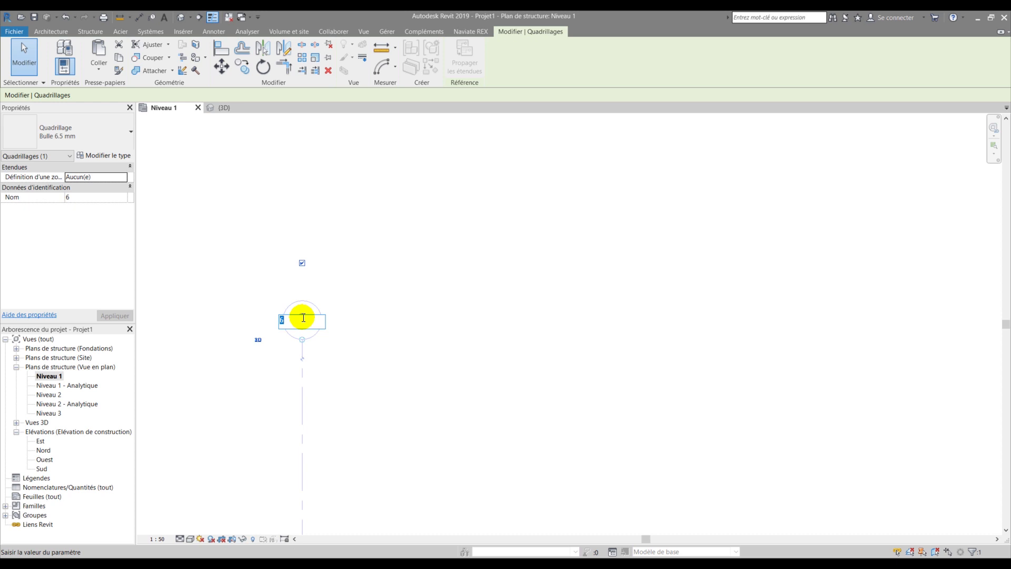
type("A")
key("Return")
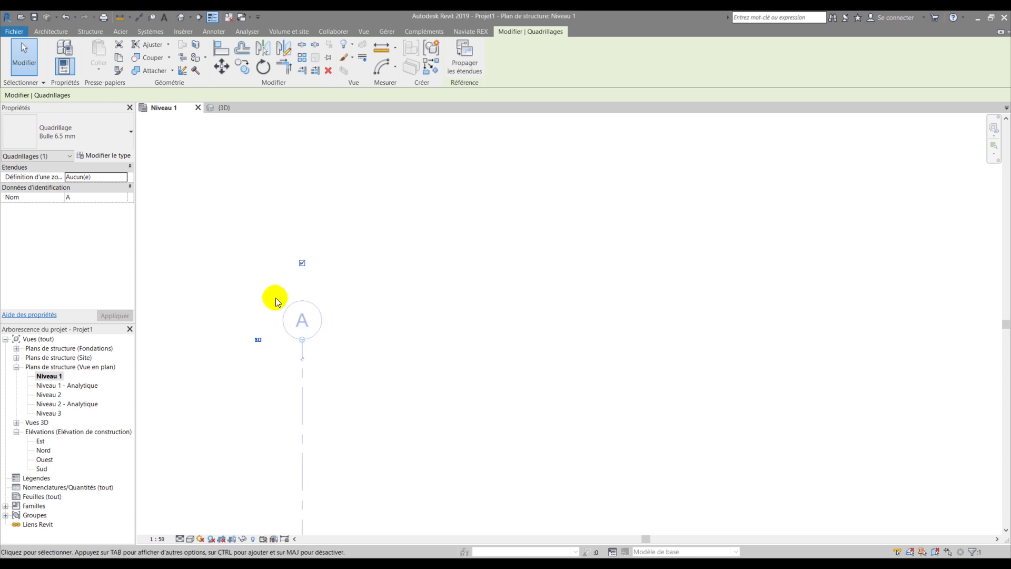
left_click(280, 287)
scroll(295, 276, "down", 5)
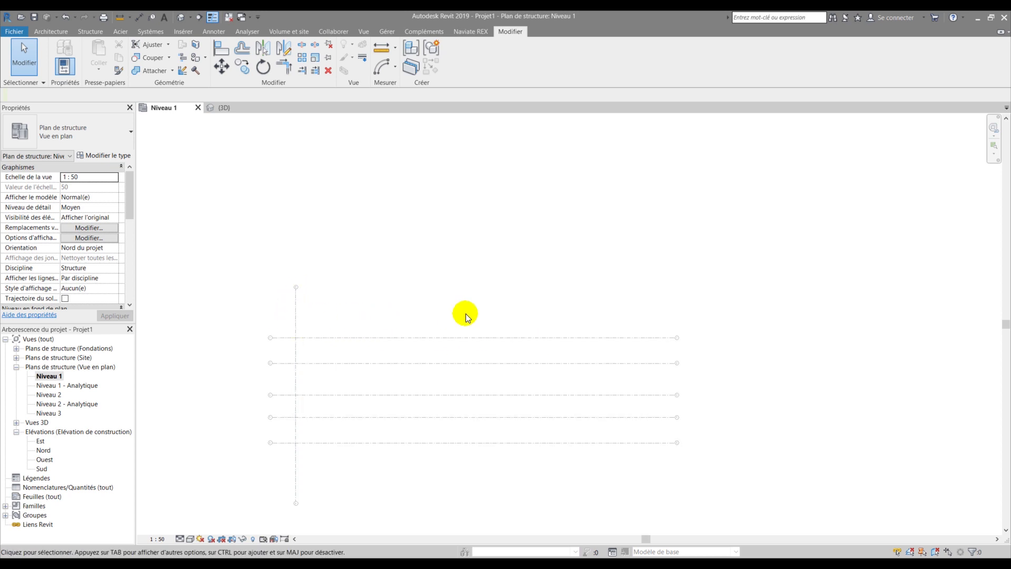
left_click(296, 311)
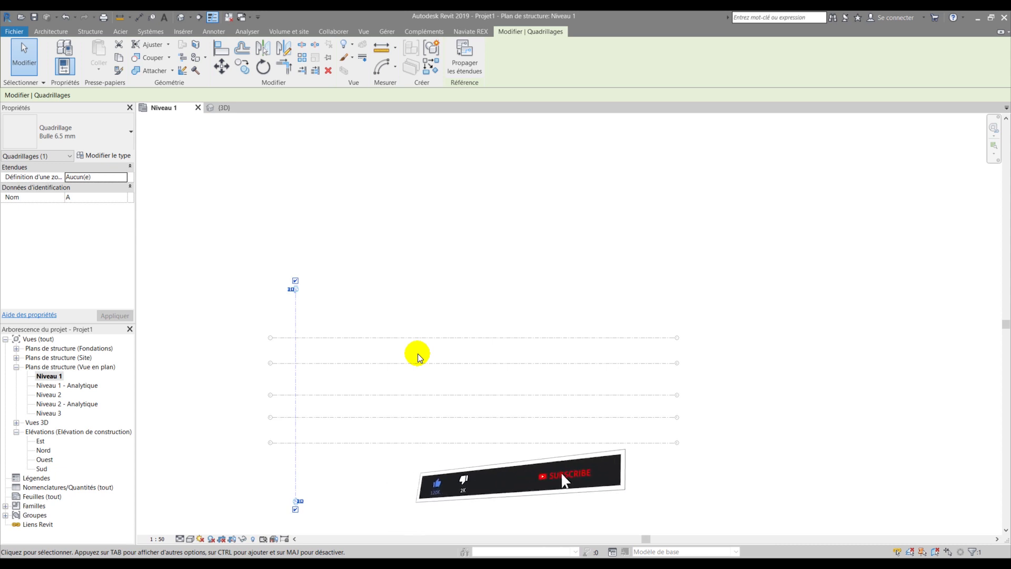
left_click(362, 257)
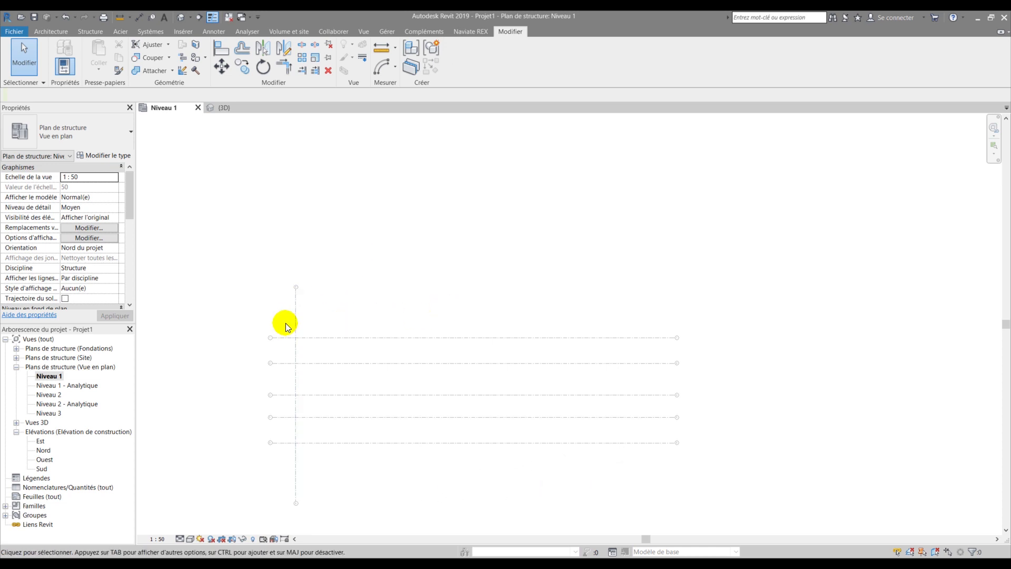
left_click(295, 310)
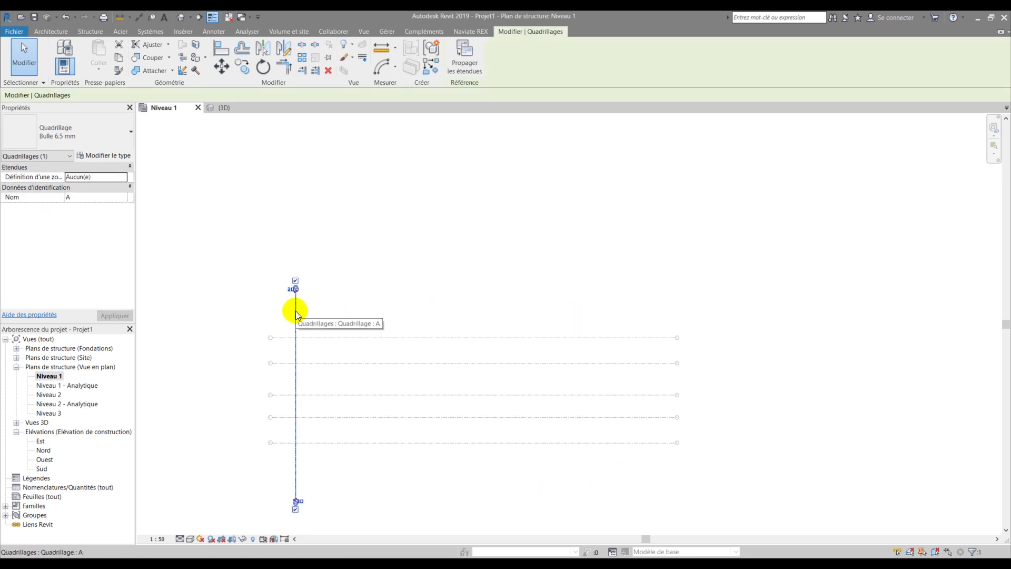
- Cancel a Copy on grid A, then reselect grid A and launch Array (AR)
key("c")
key("o")
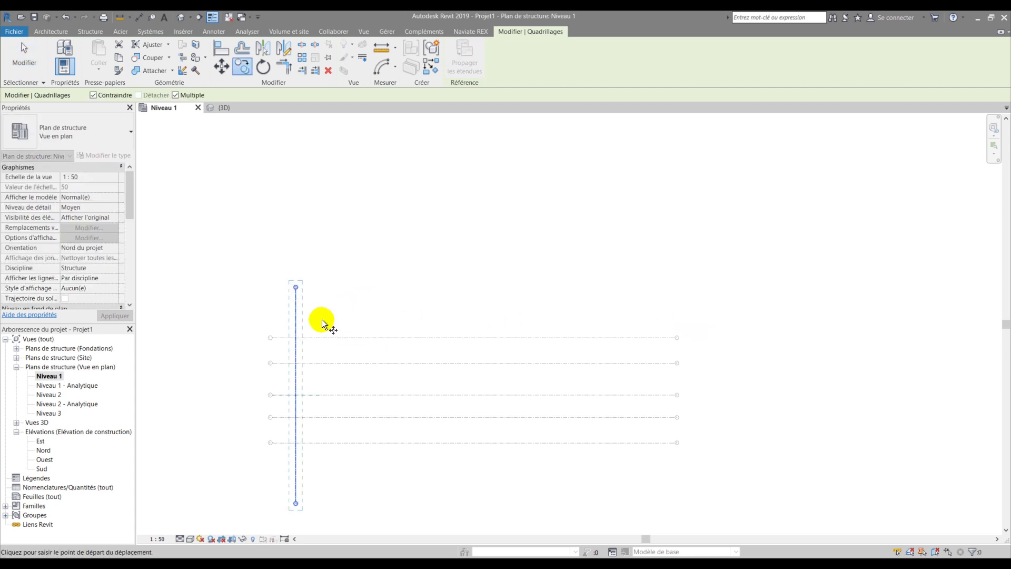
key("Escape")
key("Escape")
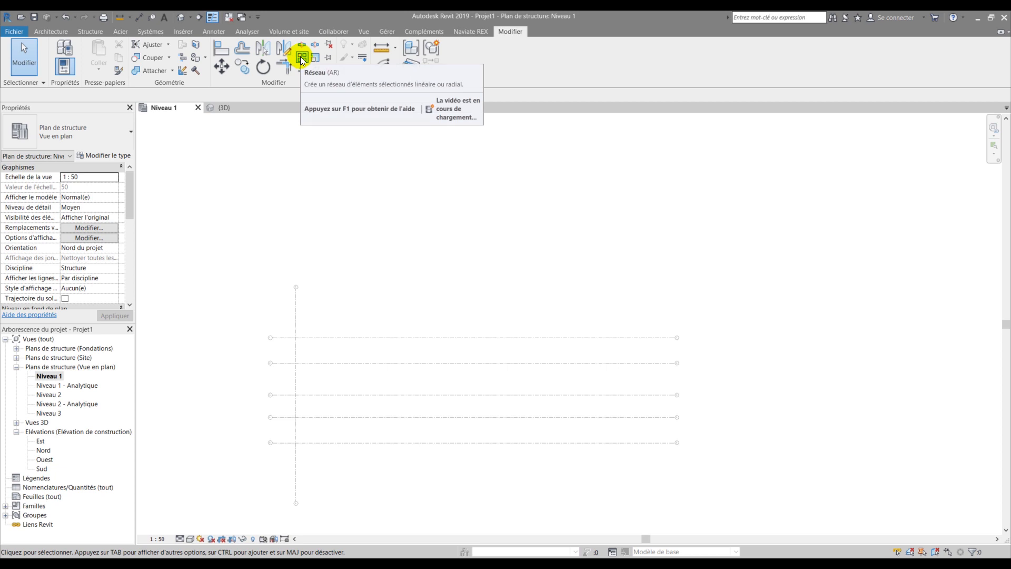
left_click(295, 301)
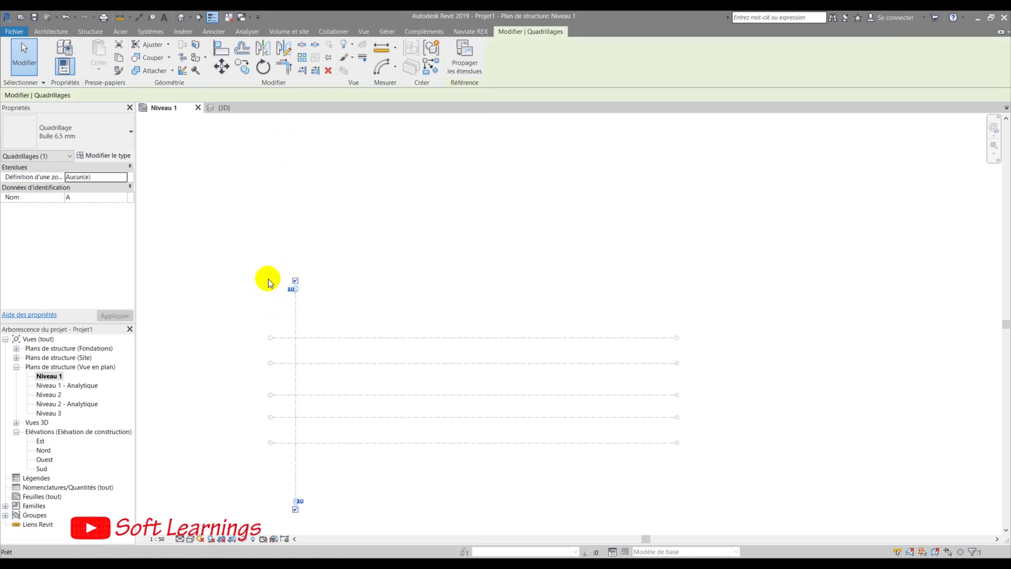
key("a")
key("r")
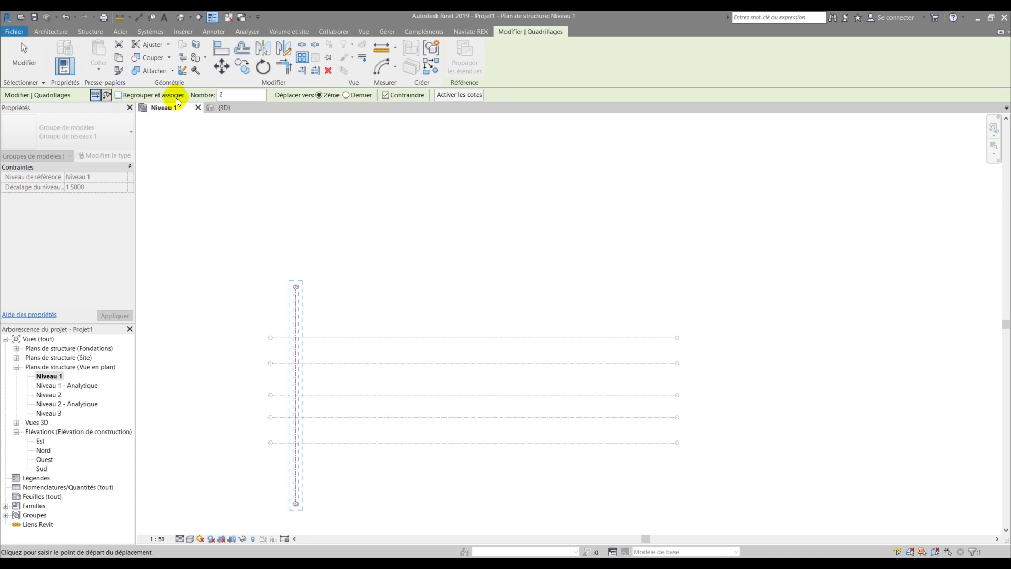
- Array grid A into 8 lines spaced 4 apart, using Déplacer vers 2ème
double_click(219, 94)
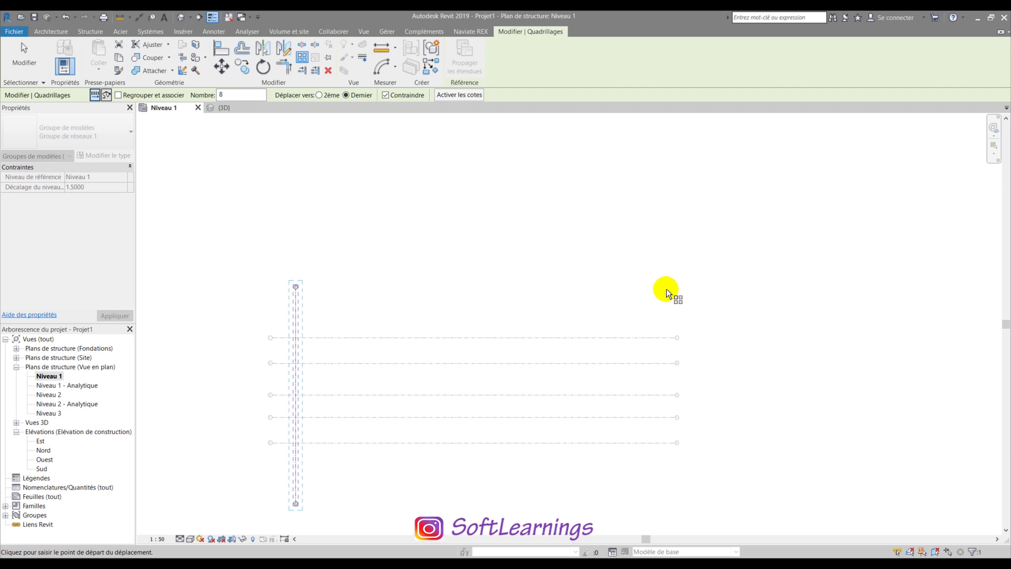
left_click(319, 95)
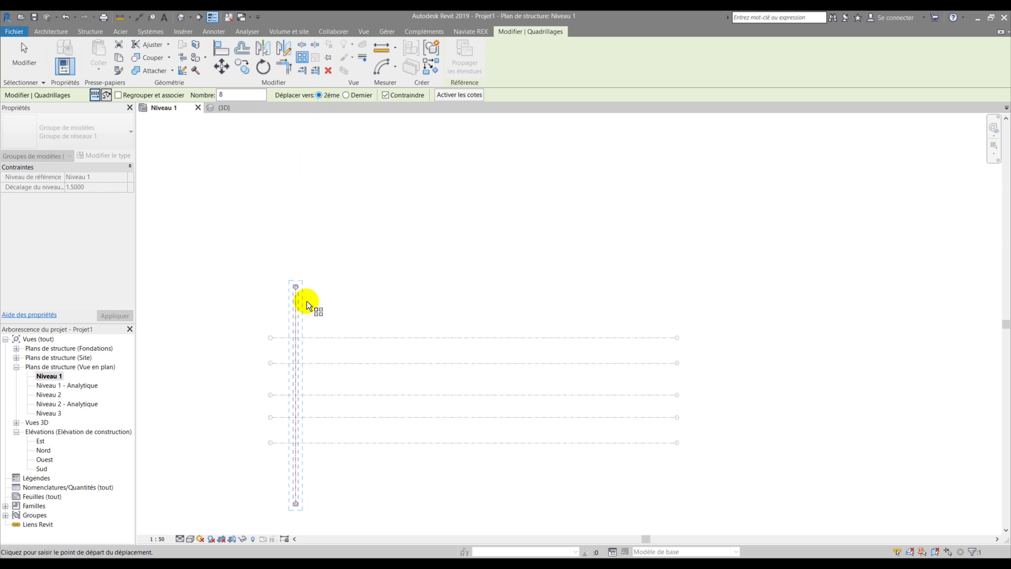
left_click(296, 297)
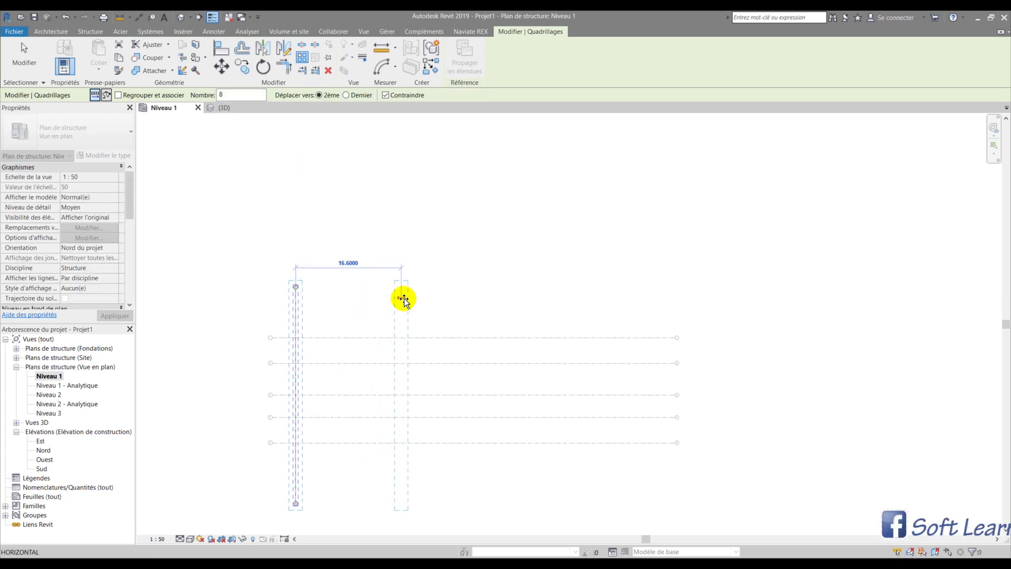
type("4")
key("Return")
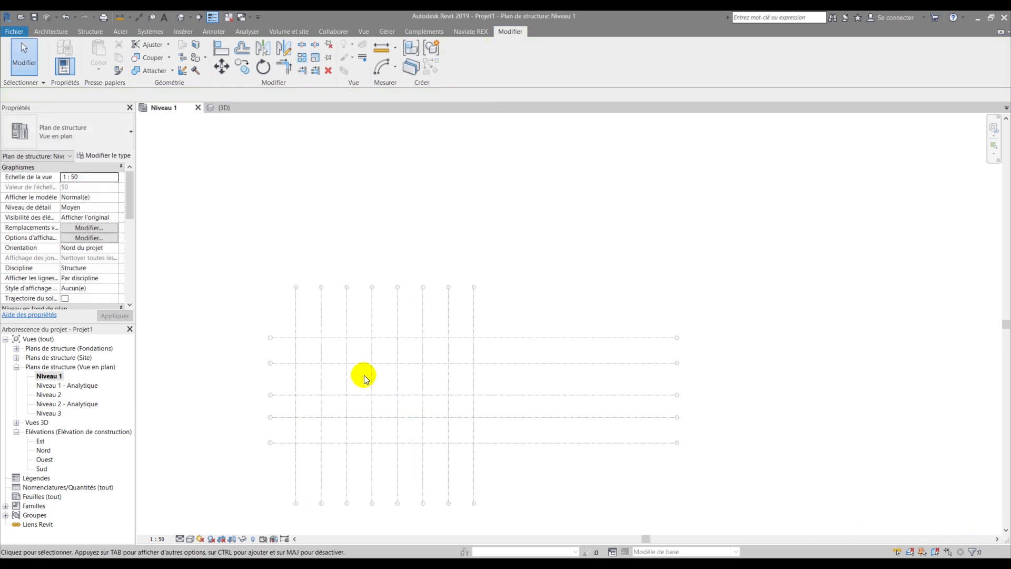
- Drag grid 1's right bubble left so horizontal grids end just past grid H
scroll(310, 359, "up", 2)
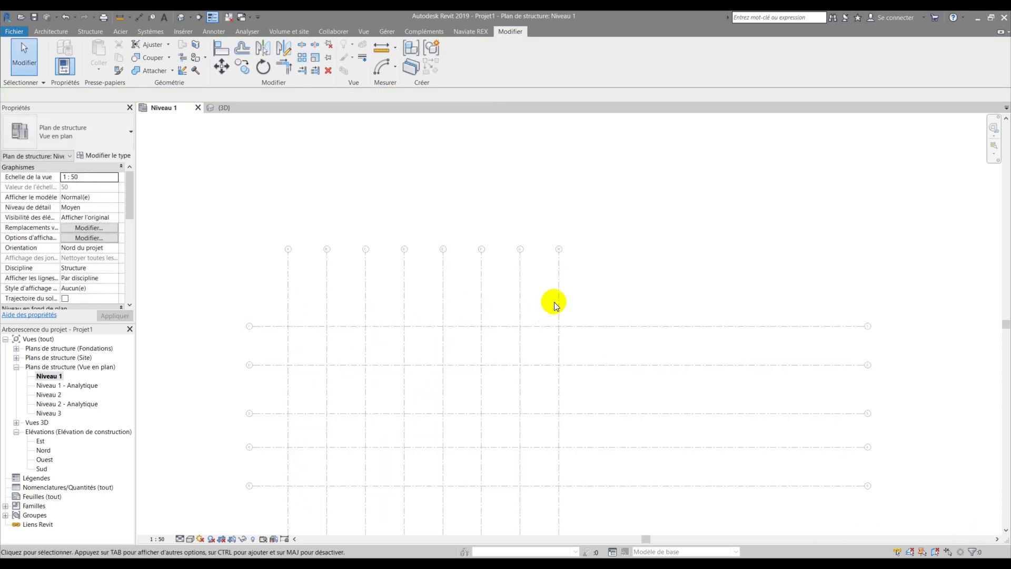
scroll(344, 267, "up", 3)
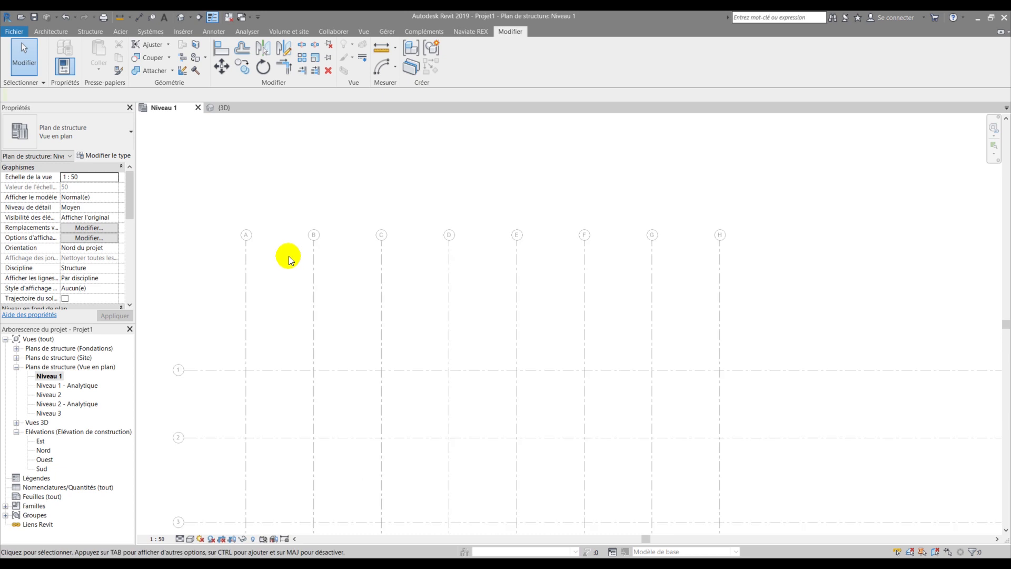
scroll(490, 266, "down", 3)
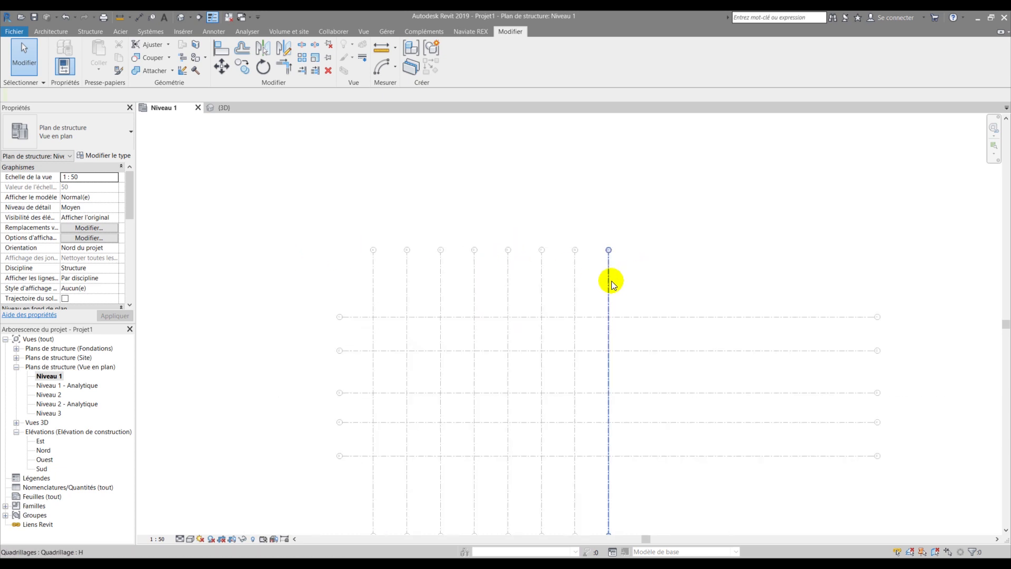
left_click(608, 280)
left_click(551, 288)
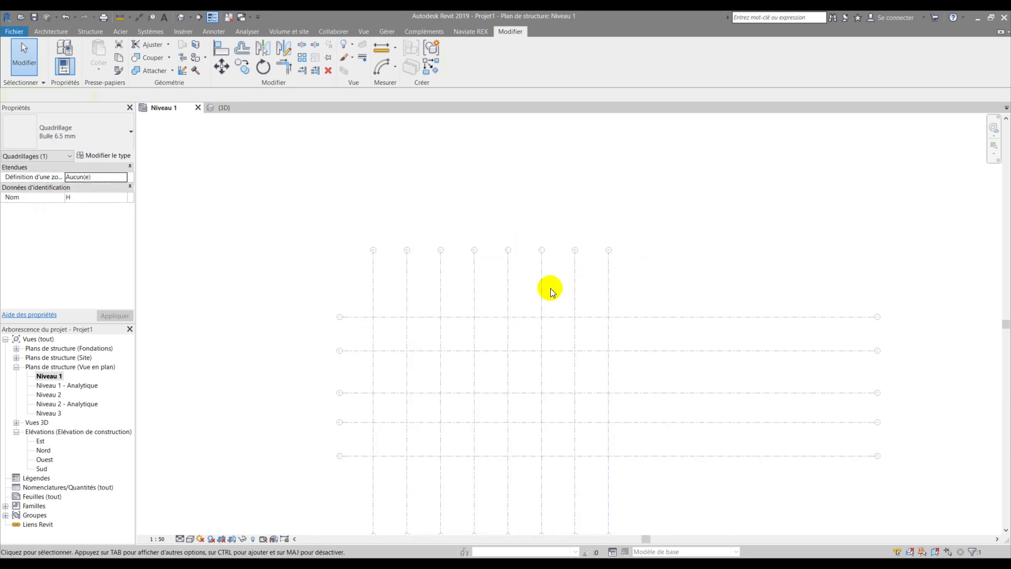
left_click(779, 316)
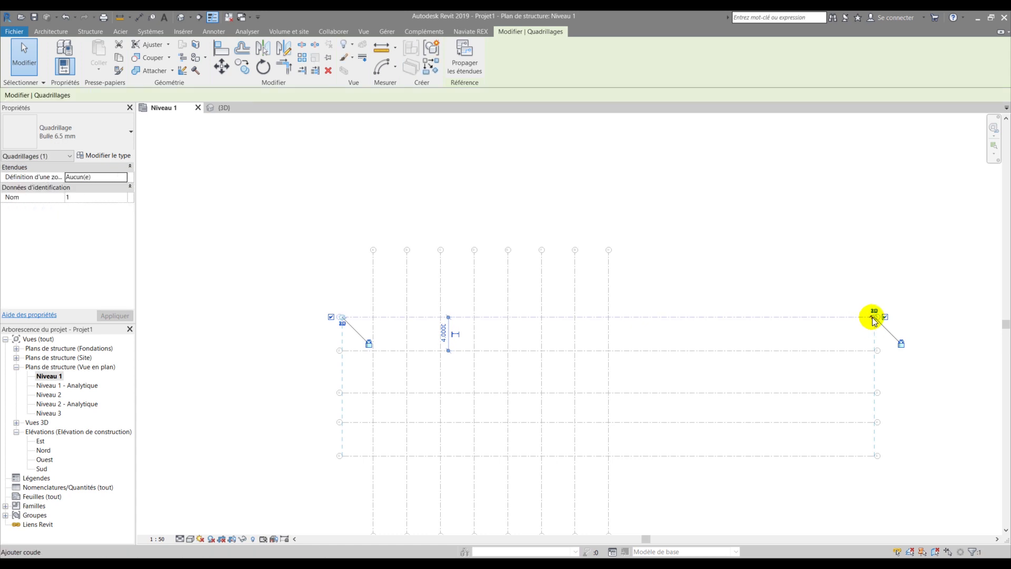
scroll(874, 319, "up", 2)
scroll(874, 319, "up", 2)
left_click_drag(876, 316, 272, 321)
scroll(418, 263, "down", 2)
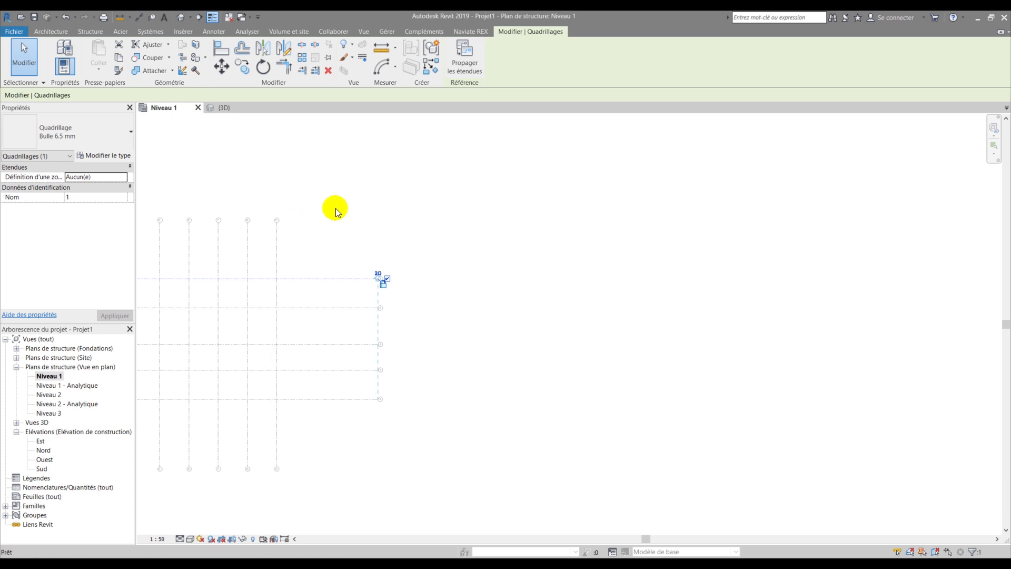
- Zoom extents to show all grids A–H and 1–5, then start the Grid tool
key("e")
left_click(238, 197)
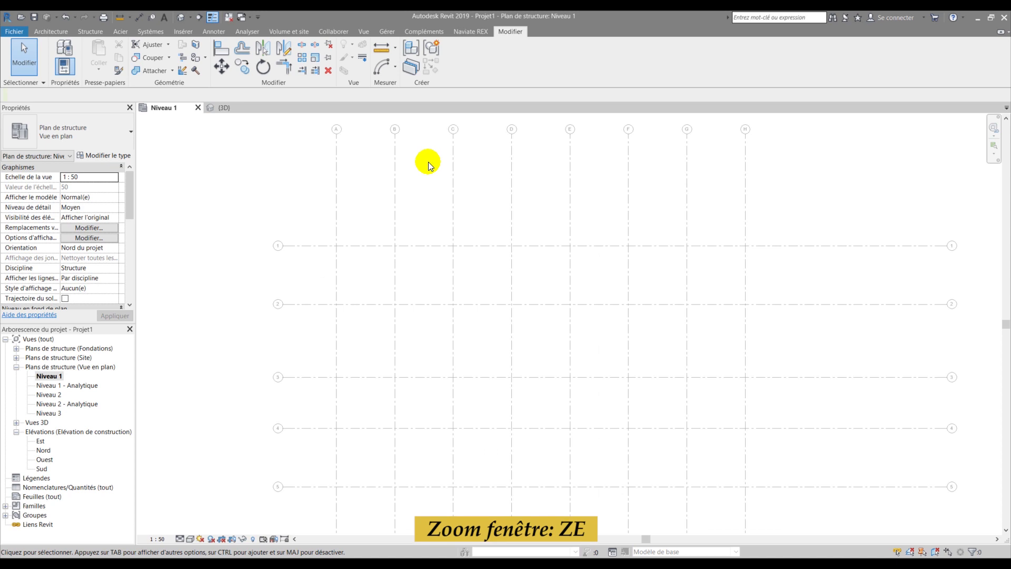
scroll(421, 214, "up", 2)
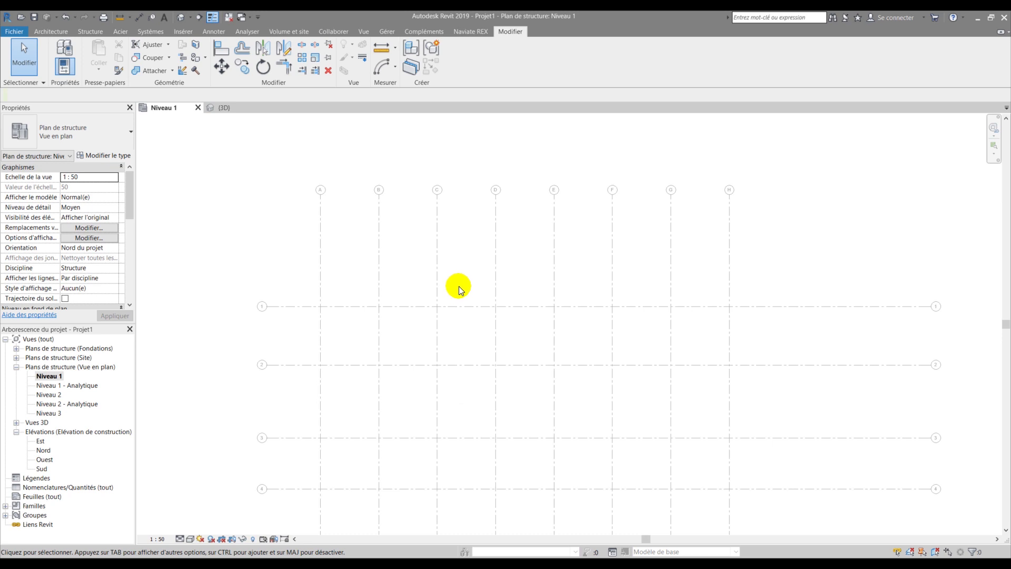
key("g")
key("r")
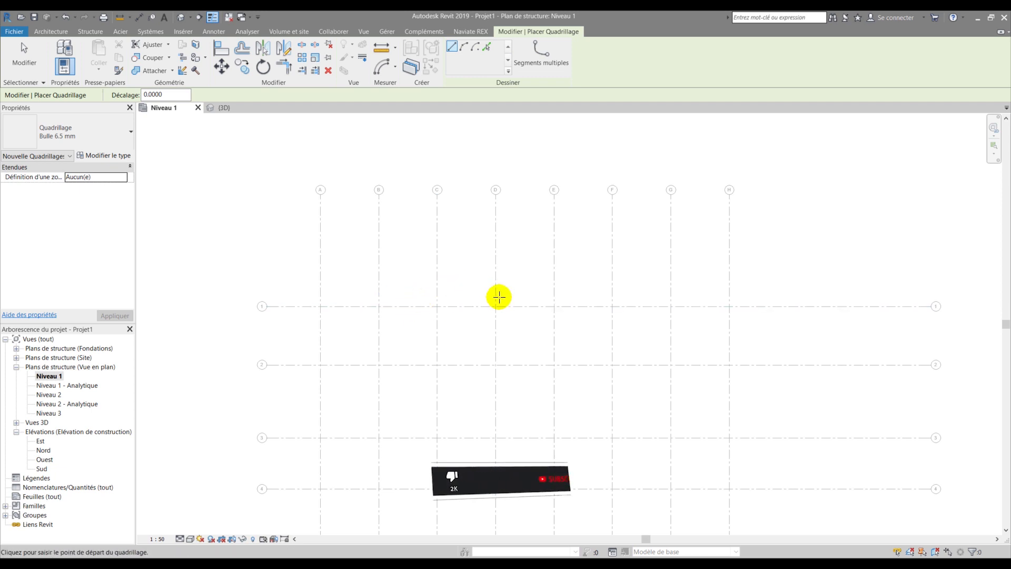
- Sketch a 180° centre-ends arc grid centred on C/1 with radius 4
scroll(468, 289, "down", 1)
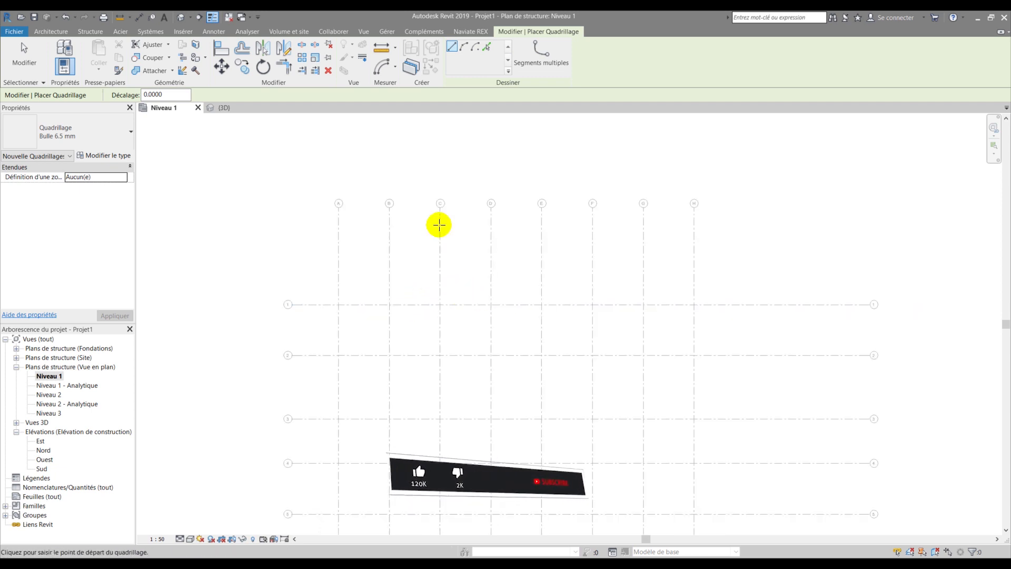
left_click(528, 51)
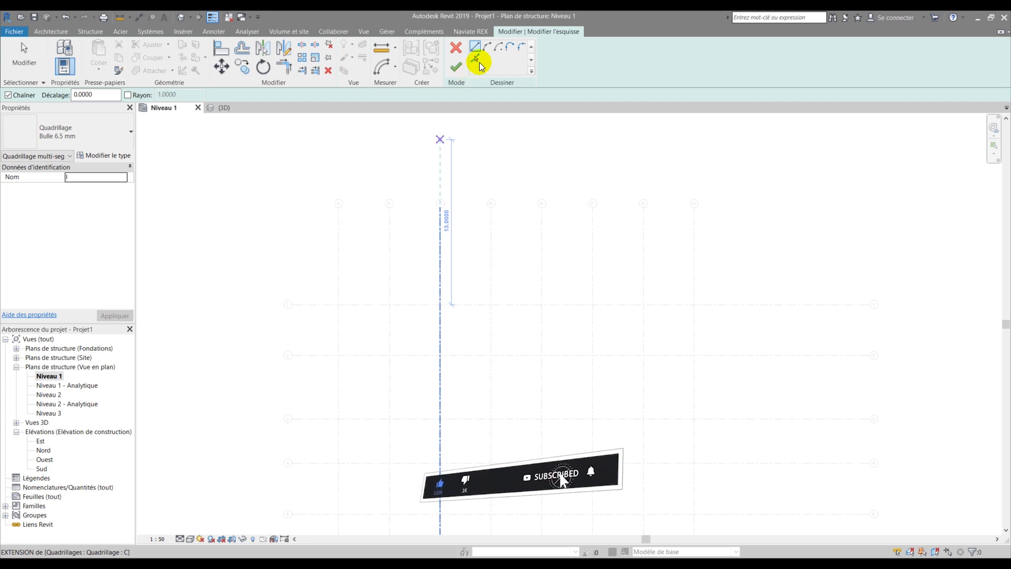
left_click(500, 48)
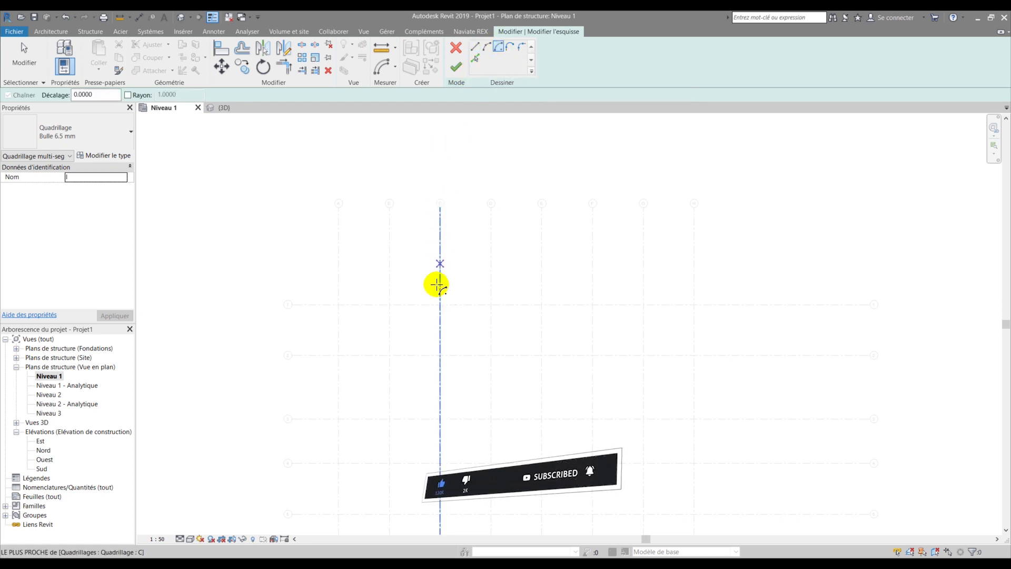
scroll(439, 302, "up", 4)
left_click(446, 298)
left_click(344, 298)
left_click(546, 292)
key("Escape")
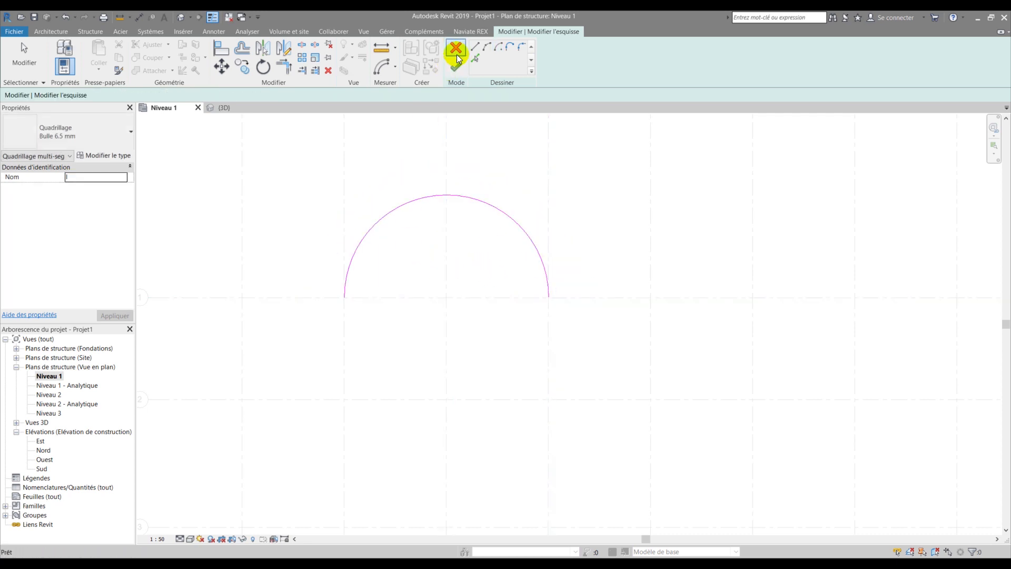
left_click(456, 67)
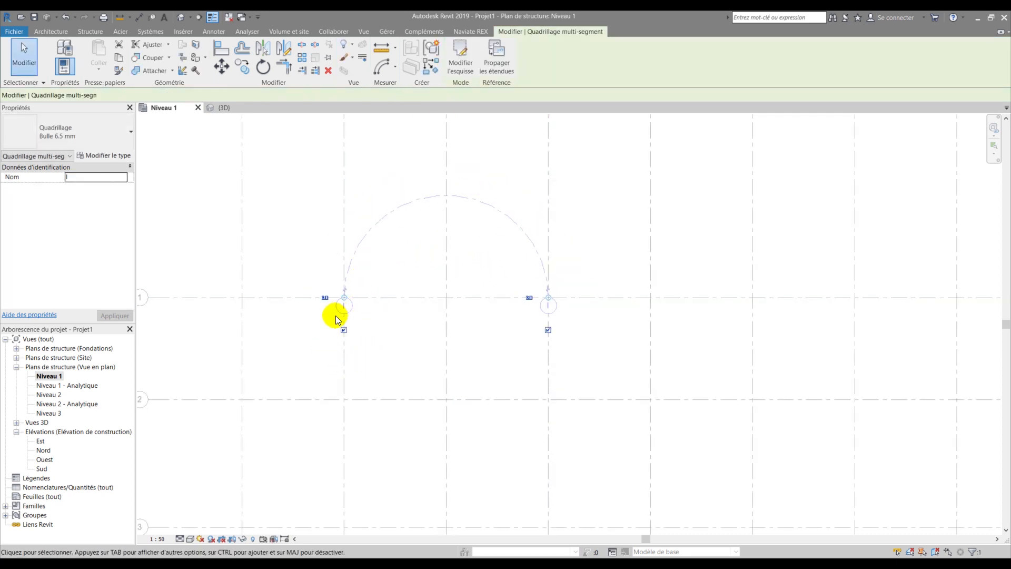
- Edit the arc grid's bubble label to 1' and deselect it
scroll(340, 308, "up", 2)
left_click(345, 306)
scroll(344, 309, "down", 3)
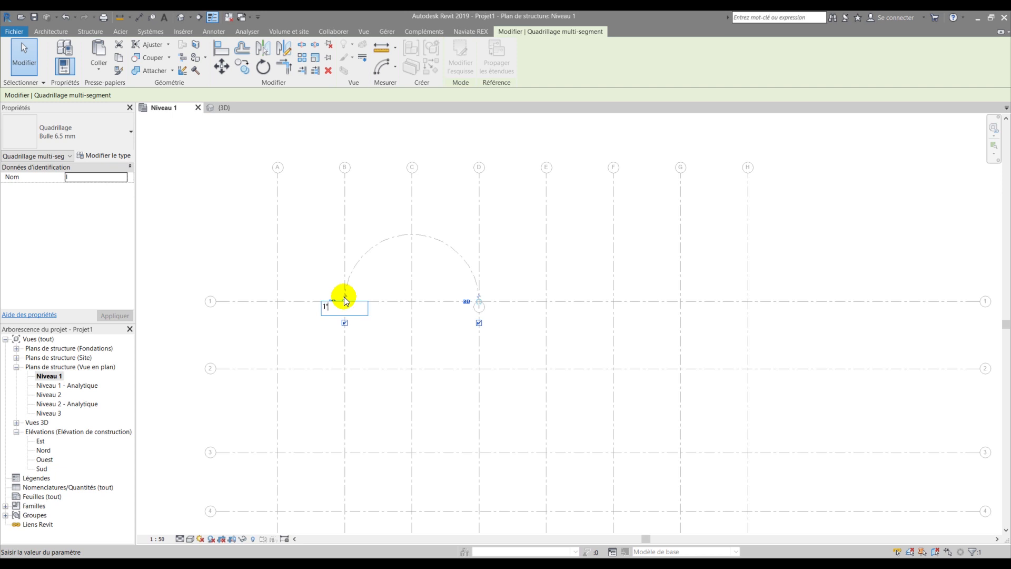
key("Return")
left_click(314, 238)
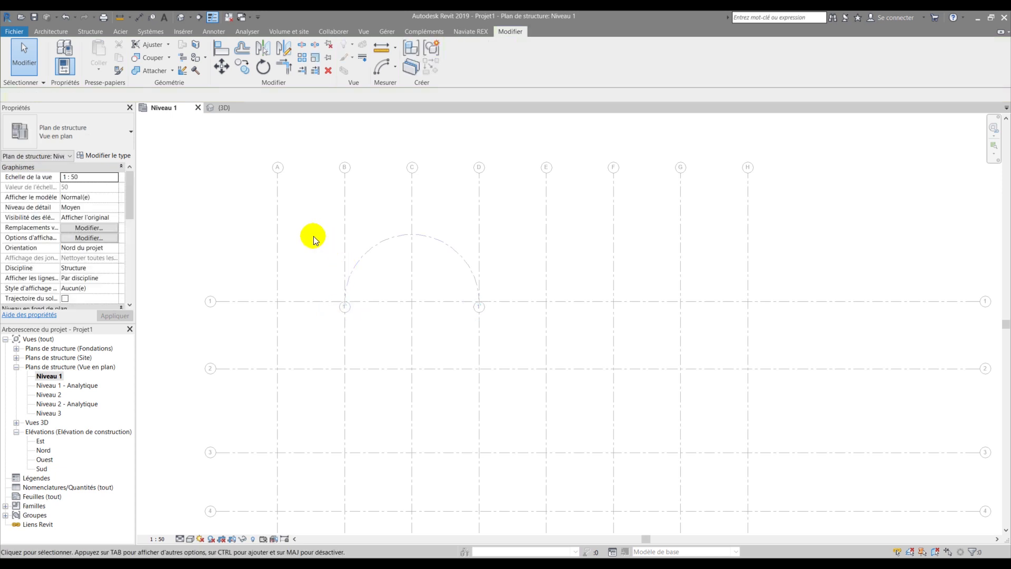
- Sketch a second semicircular centre-ends arc grid on grid 1, right of the first
middle_click_drag(561, 246, 410, 245)
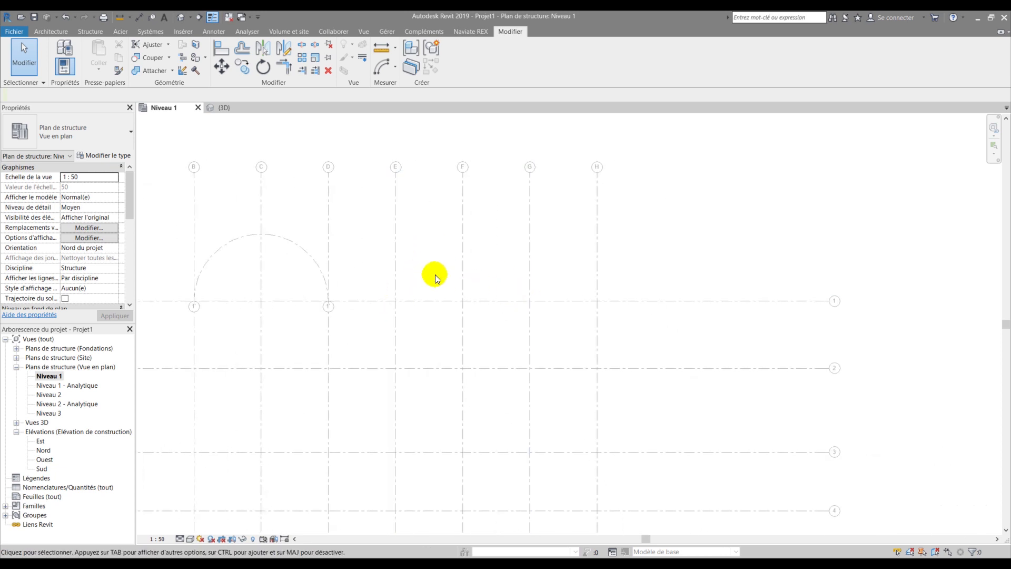
key("g")
key("r")
left_click(540, 52)
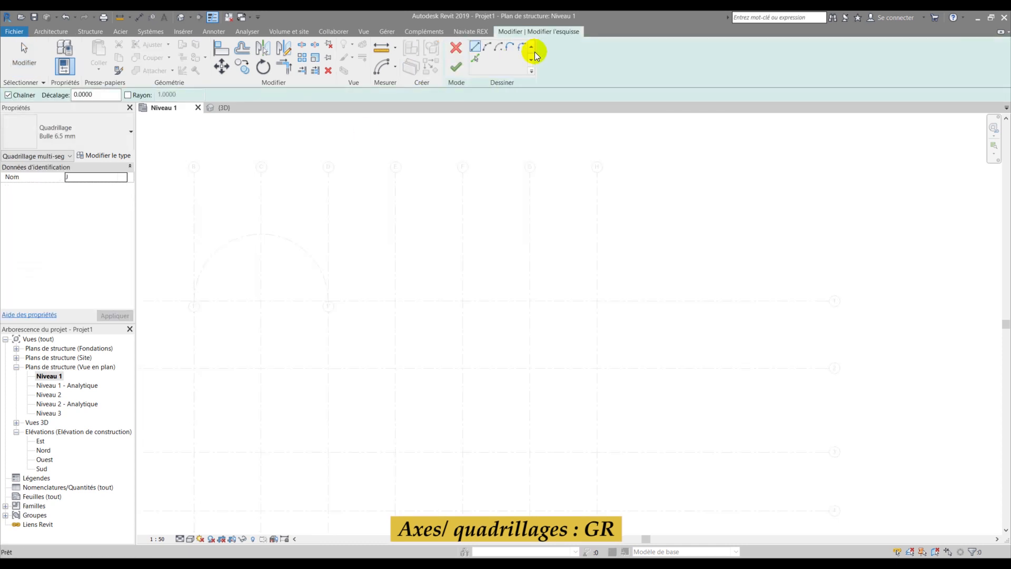
left_click(498, 46)
left_click(462, 301)
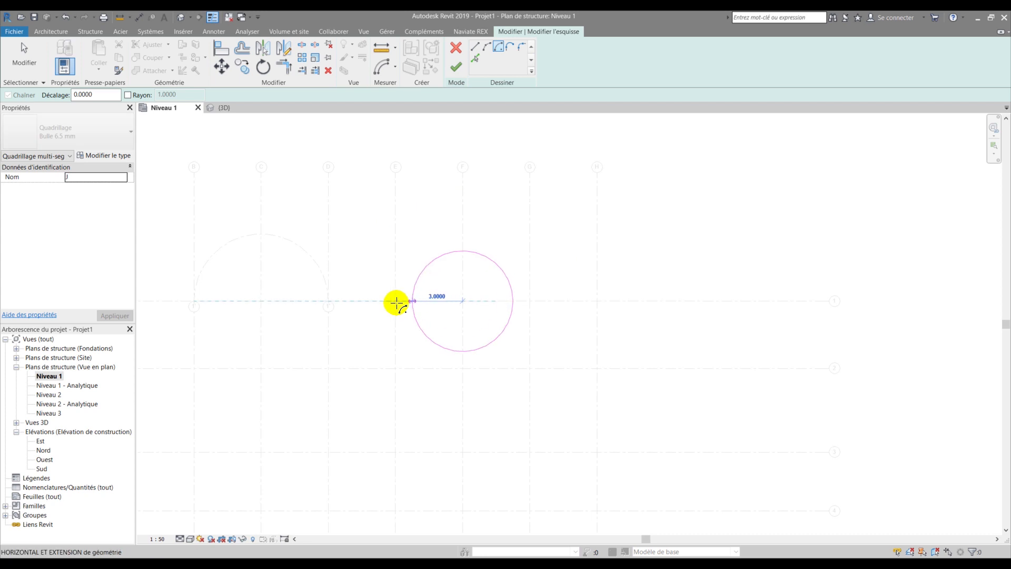
left_click(395, 301)
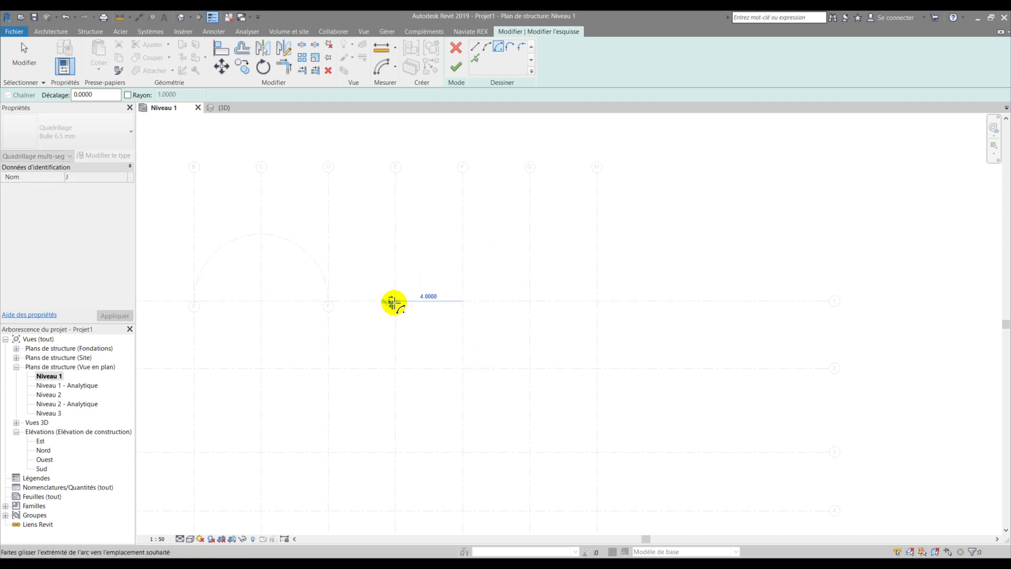
left_click(527, 298)
left_click(454, 76)
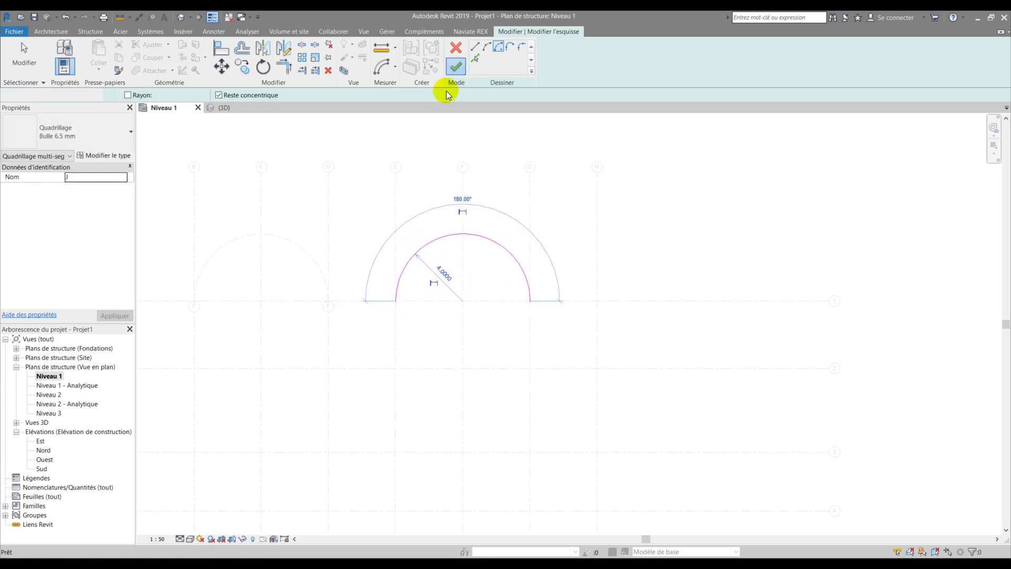
- Name the new arc grid 2' and deselect it
scroll(396, 308, "up", 4)
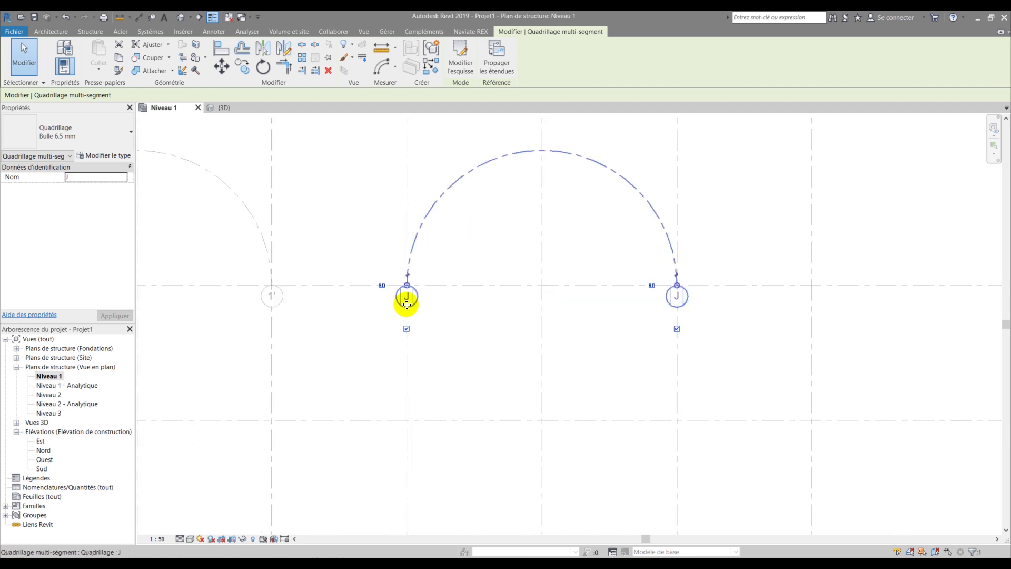
left_click(408, 298)
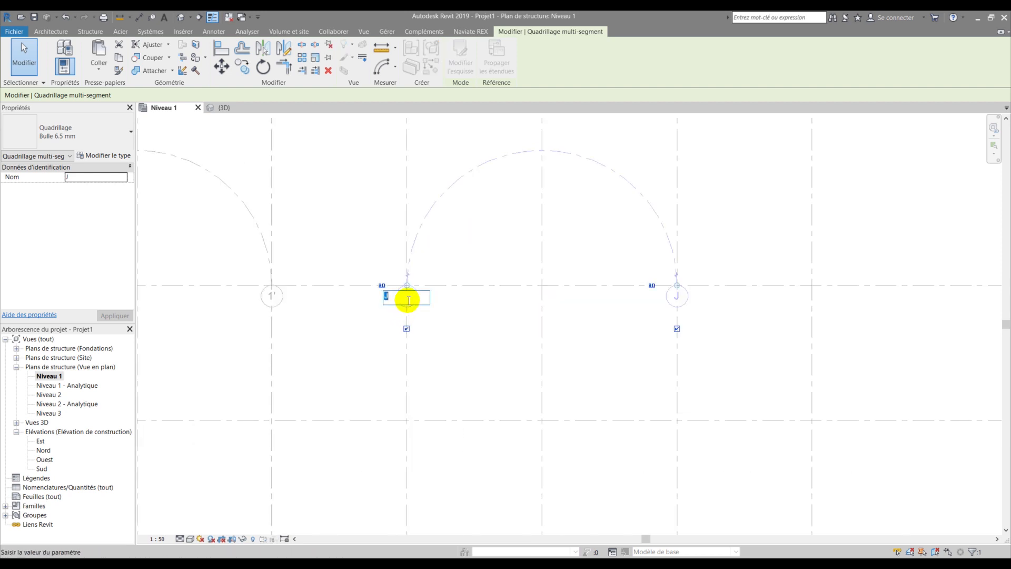
type("2'")
key("Return")
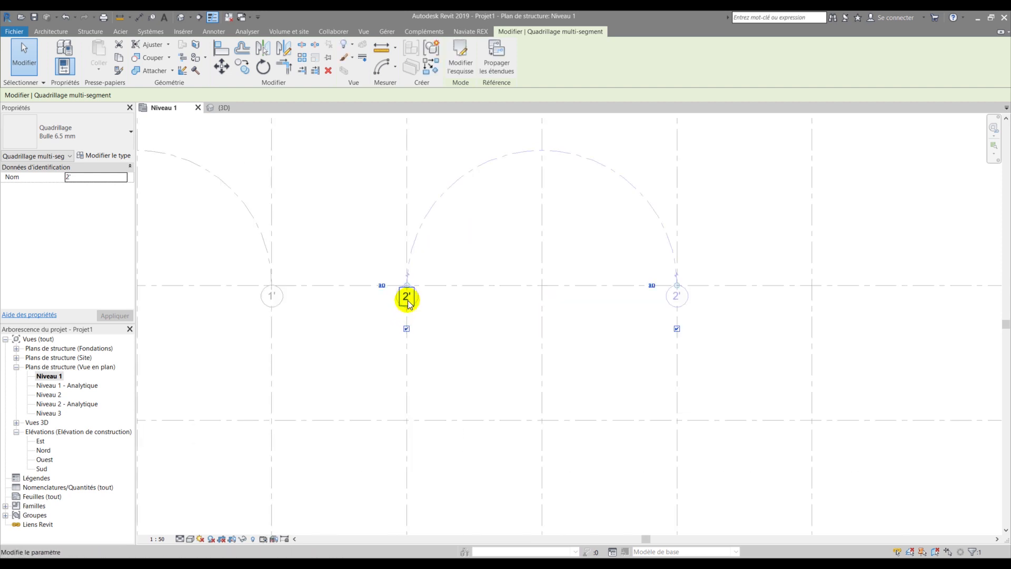
left_click(351, 208)
scroll(401, 250, "down", 4)
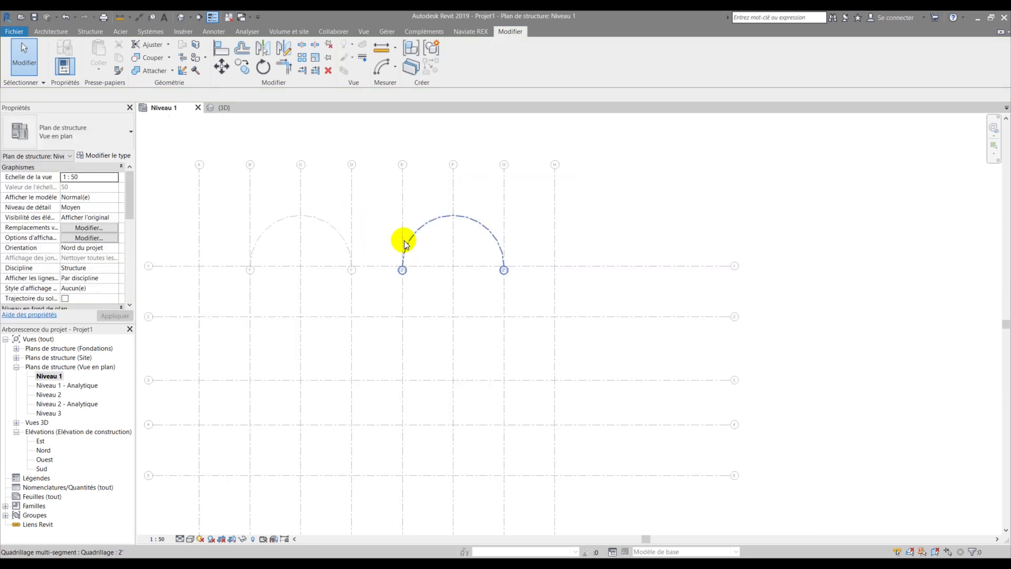
scroll(396, 229, "up", 2)
scroll(494, 271, "down", 3)
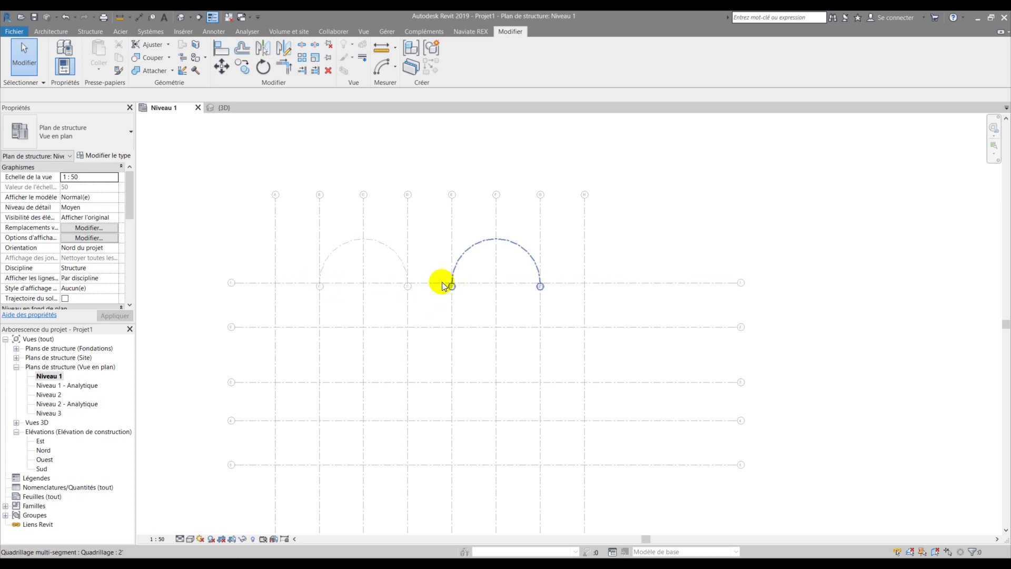
scroll(305, 284, "up", 5)
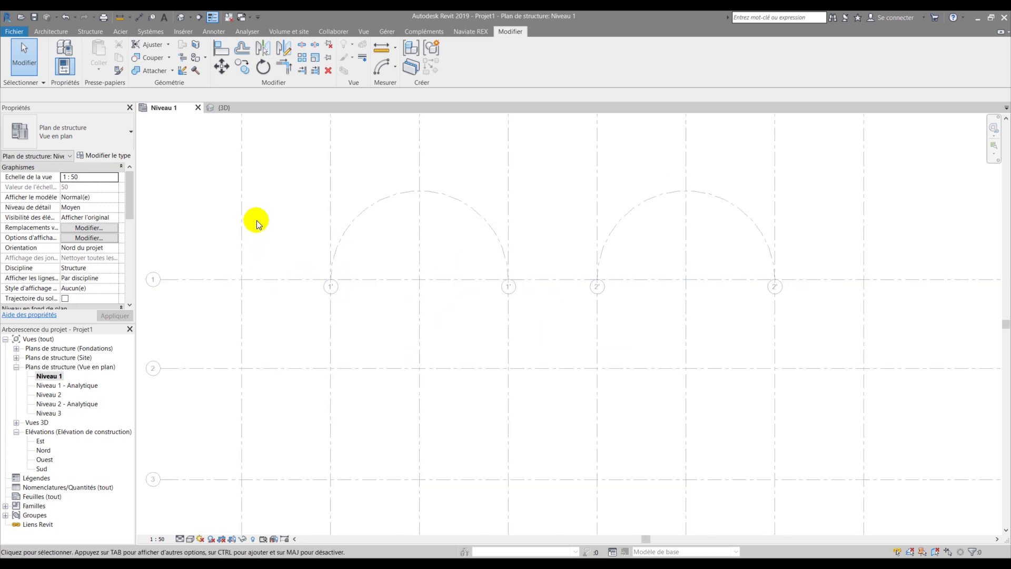
key("c")
key("l")
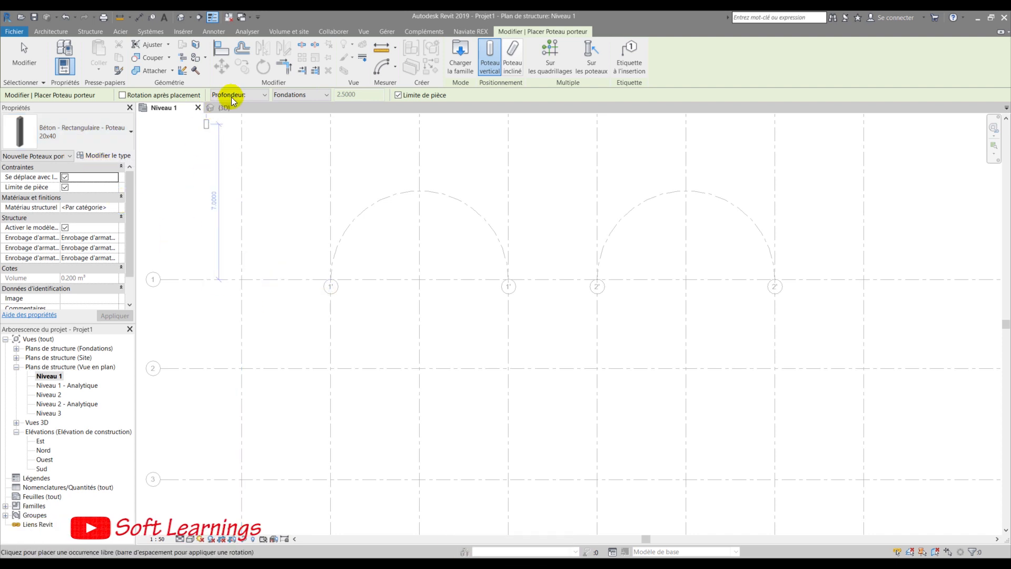
- Set the structural column height to reach up to Niveau 2
left_click(230, 113)
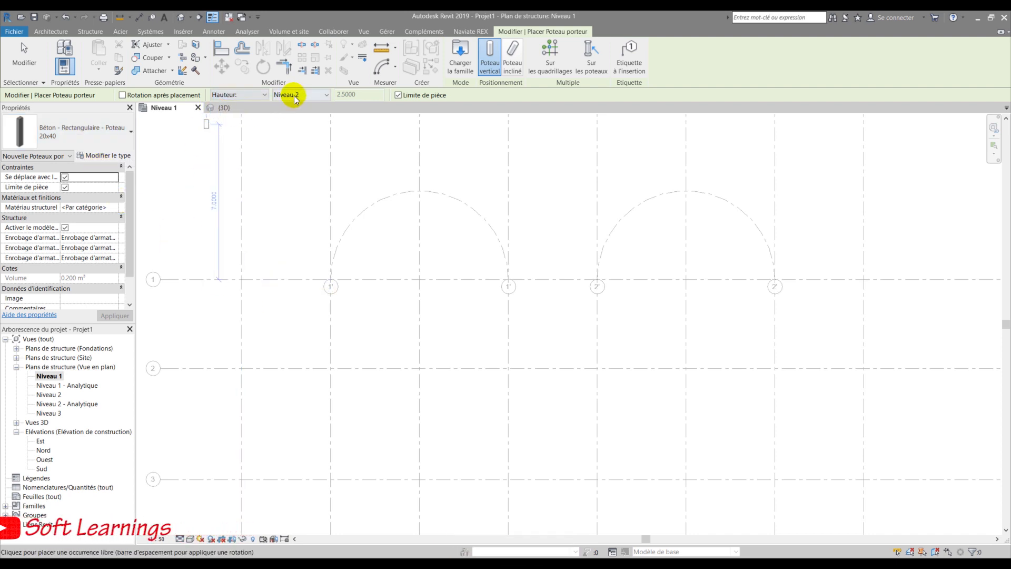
scroll(241, 237, "down", 2)
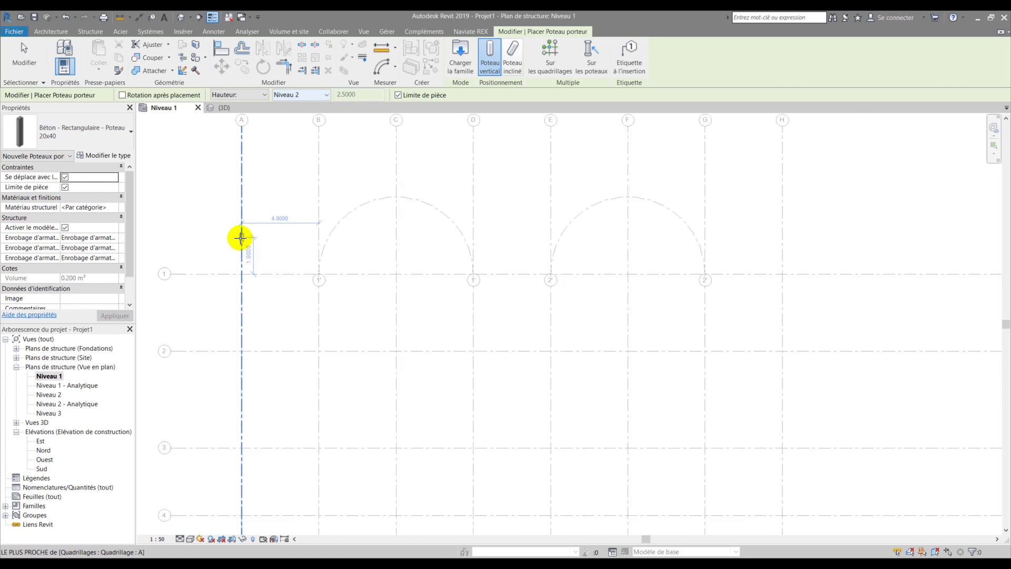
scroll(220, 287, "up", 2)
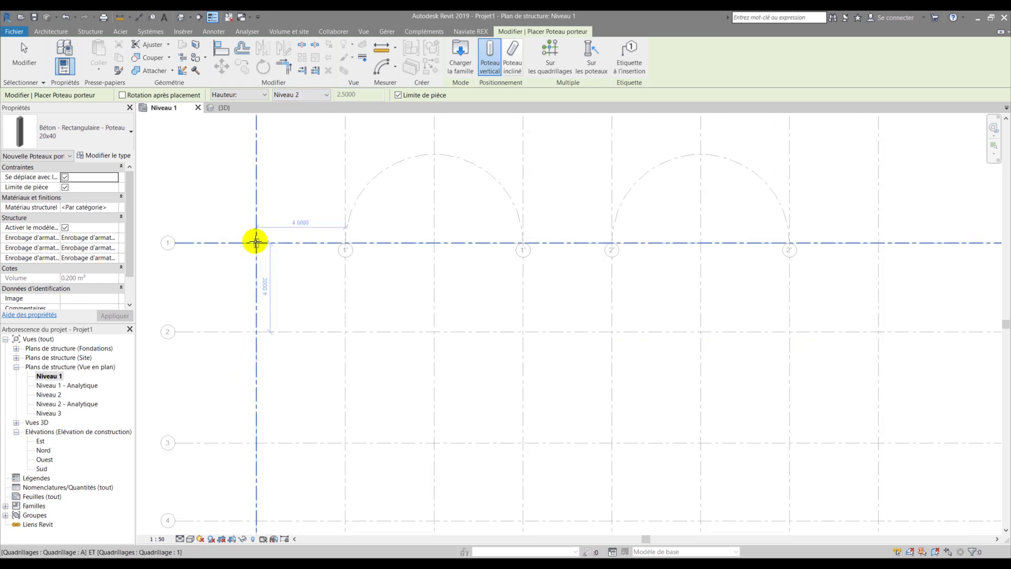
scroll(237, 279, "down", 3)
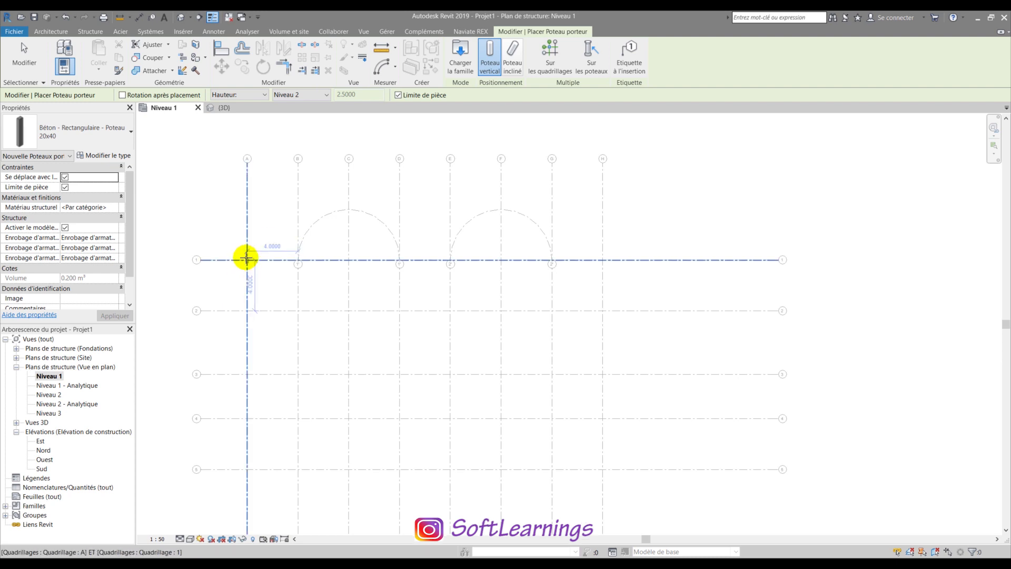
scroll(247, 261, "up", 3)
scroll(248, 260, "up", 2)
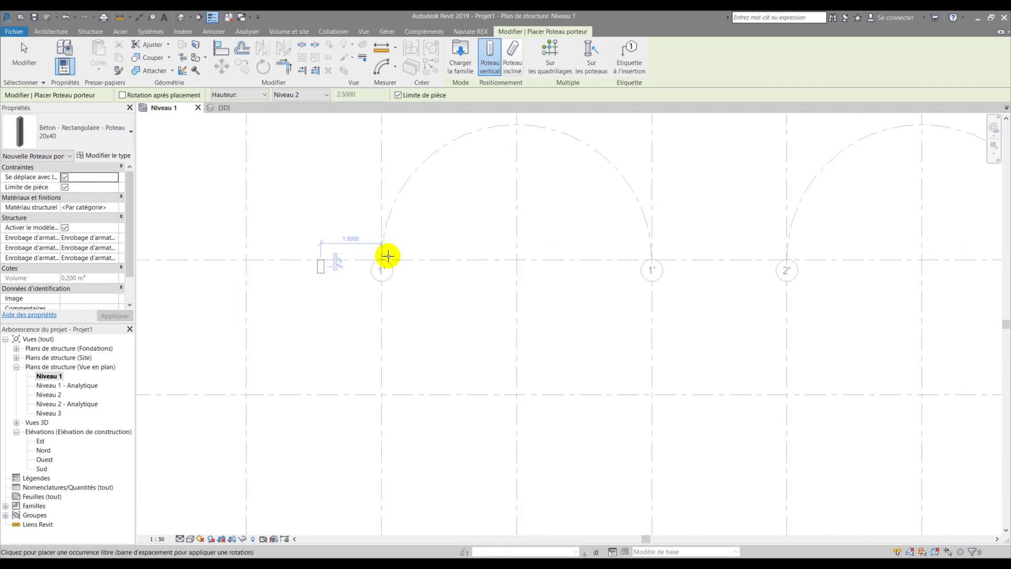
- Place 20x40 concrete columns at every grid intersection by window-selecting all grids
left_click(555, 53)
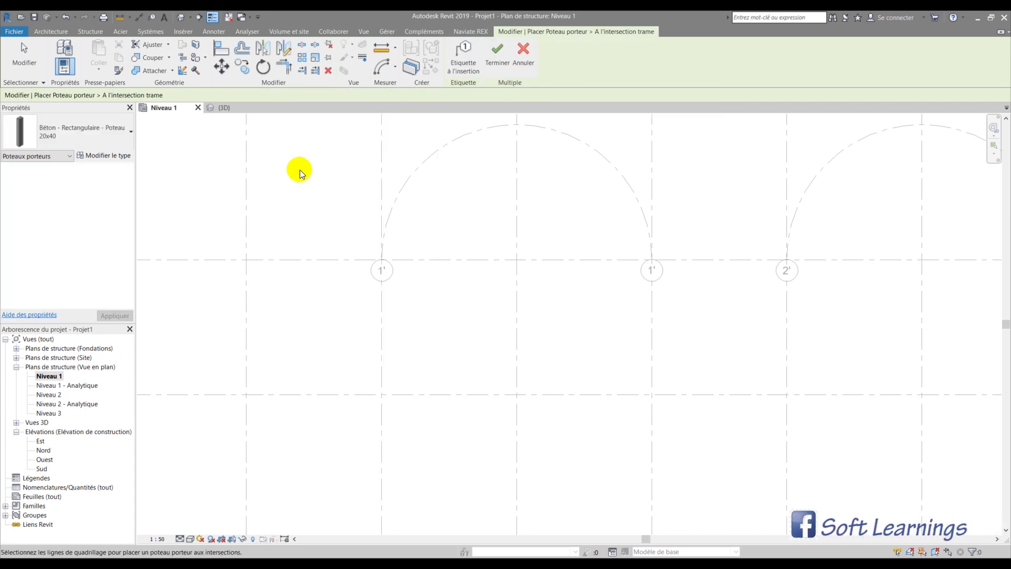
scroll(271, 192, "down", 4)
left_click_drag(263, 196, 665, 440)
left_click_drag(490, 340, 267, 192)
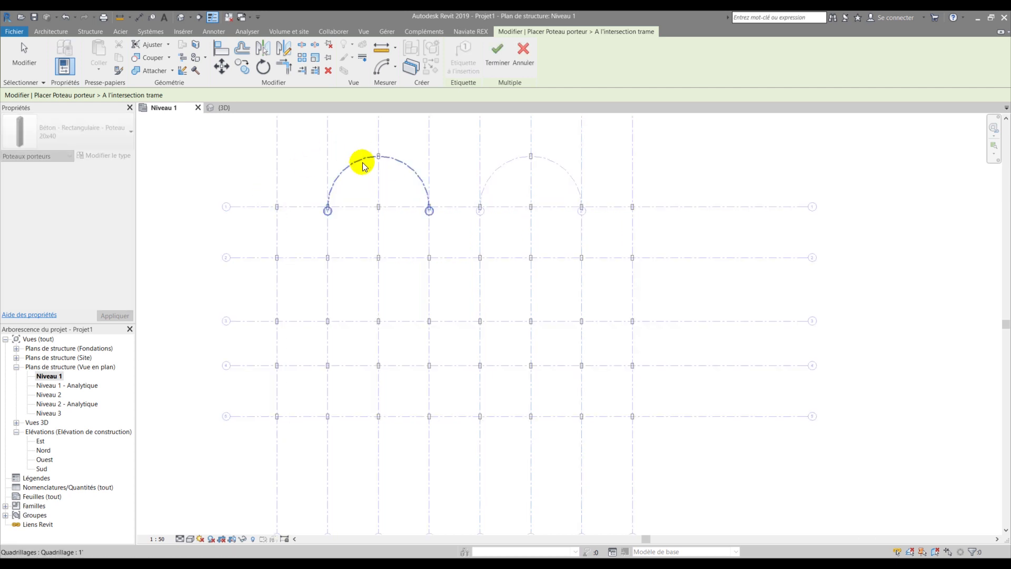
scroll(362, 159, "up", 3)
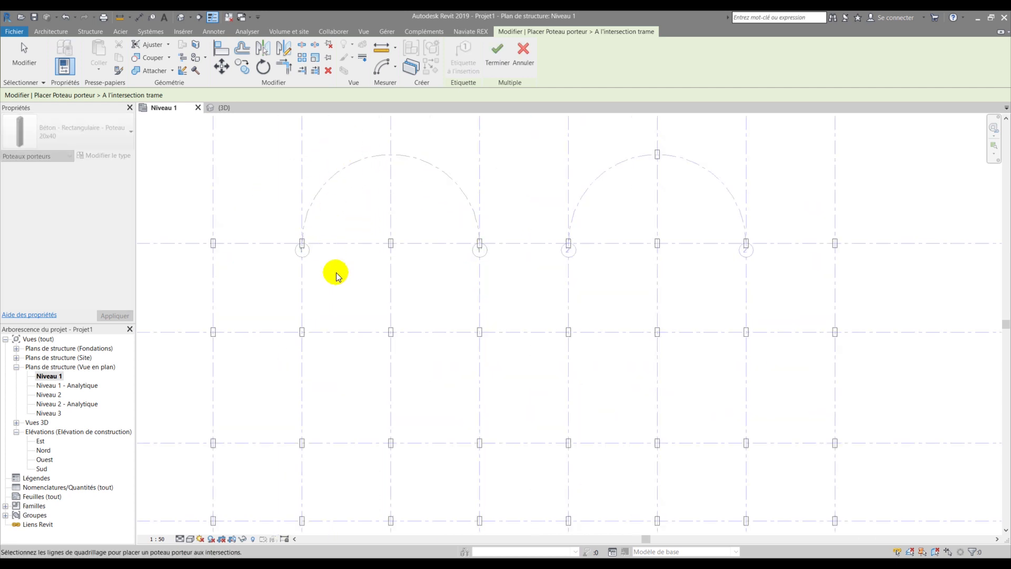
scroll(337, 274, "down", 1)
scroll(565, 205, "up", 1)
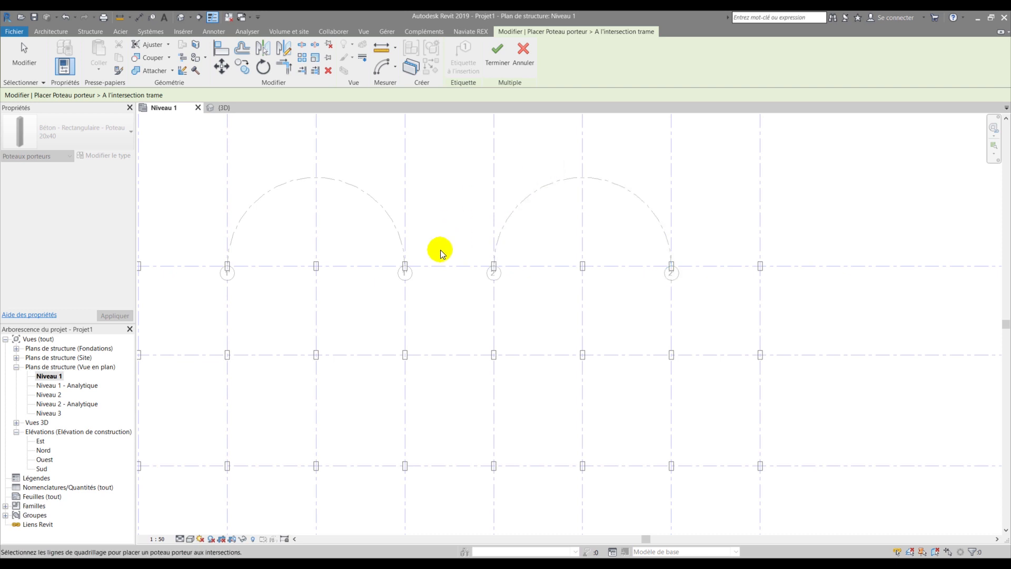
scroll(449, 286, "down", 4)
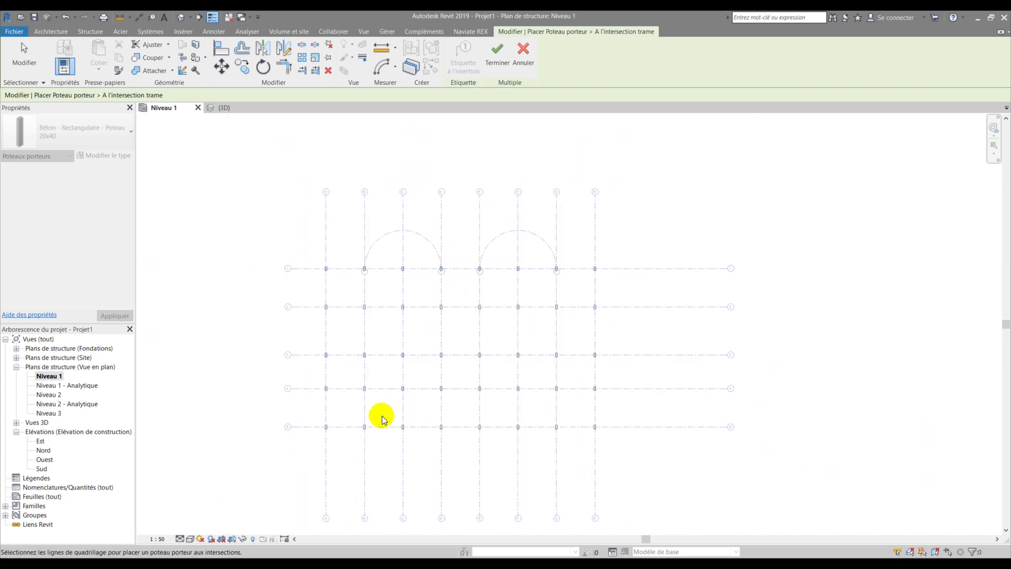
left_click(499, 62)
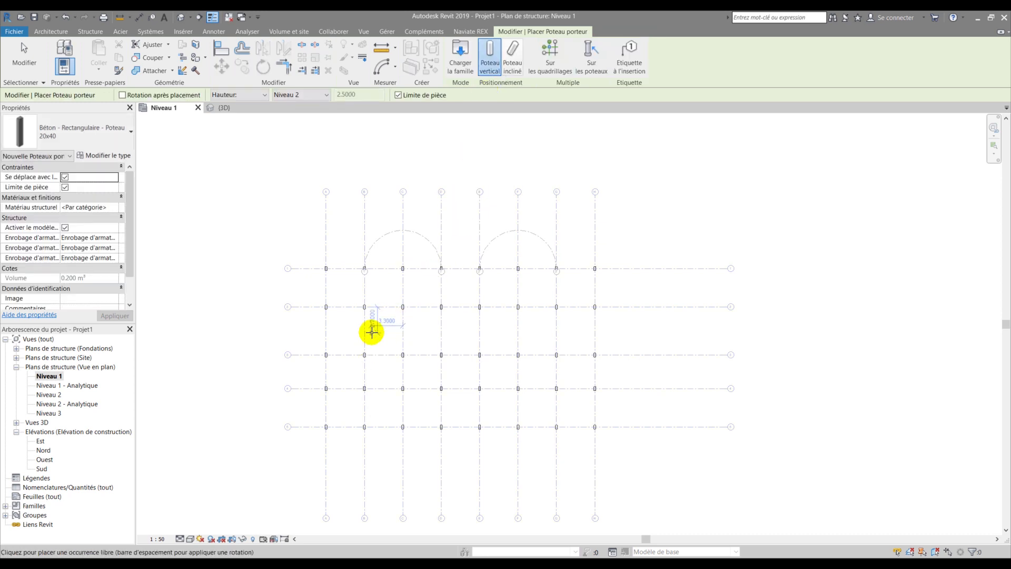
- Drag both end bubbles of arc grid 1' down below grid 1, clear of the columns
scroll(342, 282, "up", 3)
scroll(347, 282, "up", 1)
key("Escape")
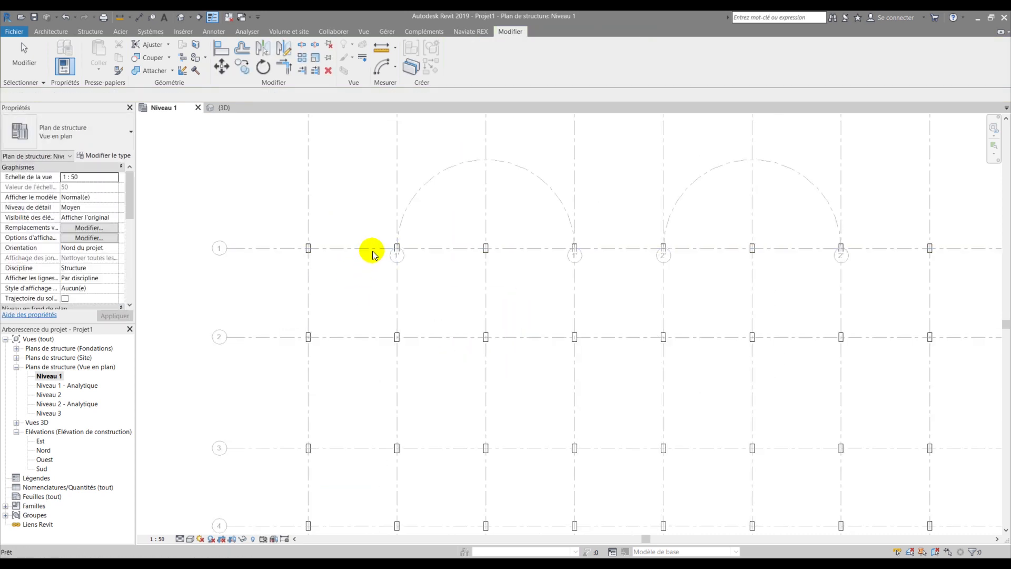
left_click(429, 181)
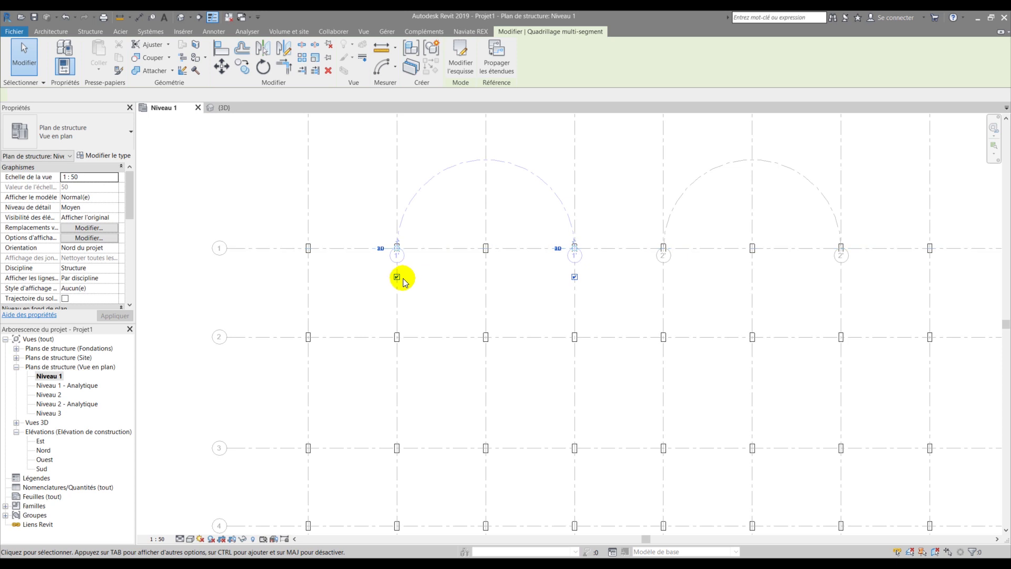
left_click_drag(397, 249, 398, 260)
left_click(432, 287)
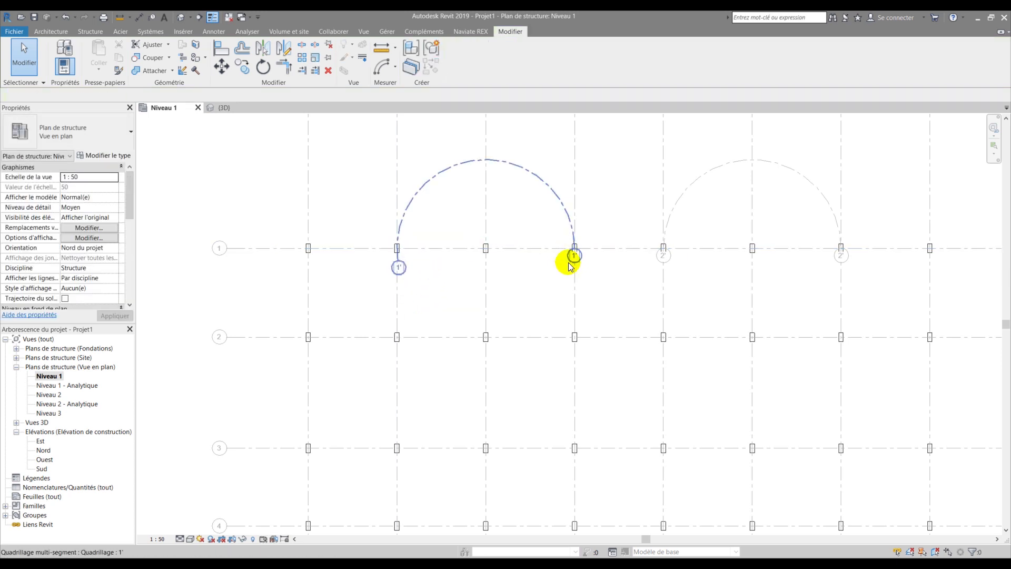
left_click(568, 262)
left_click_drag(574, 248, 575, 278)
left_click(522, 279)
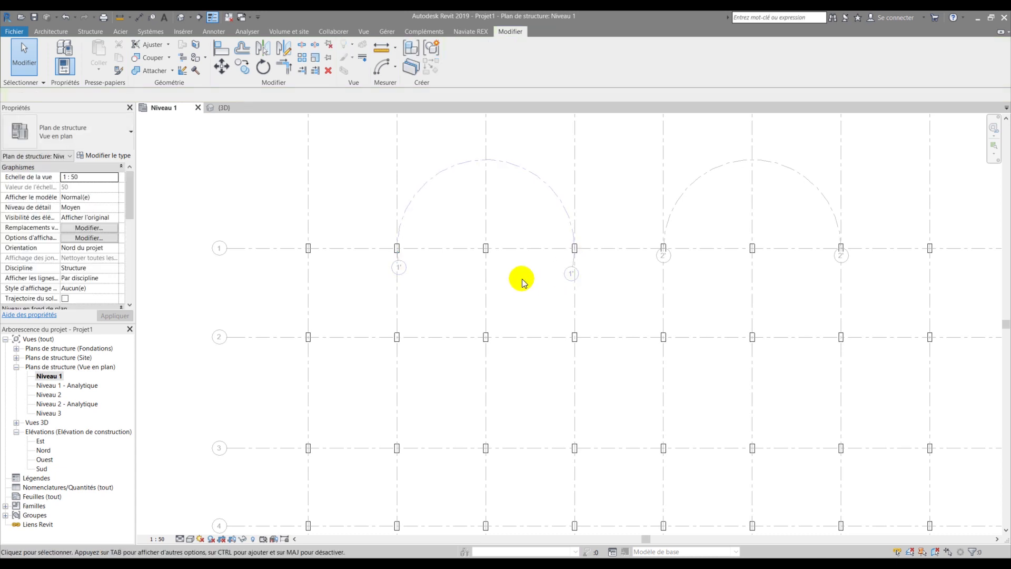
scroll(500, 274, "down", 2)
middle_click_drag(466, 276, 347, 268)
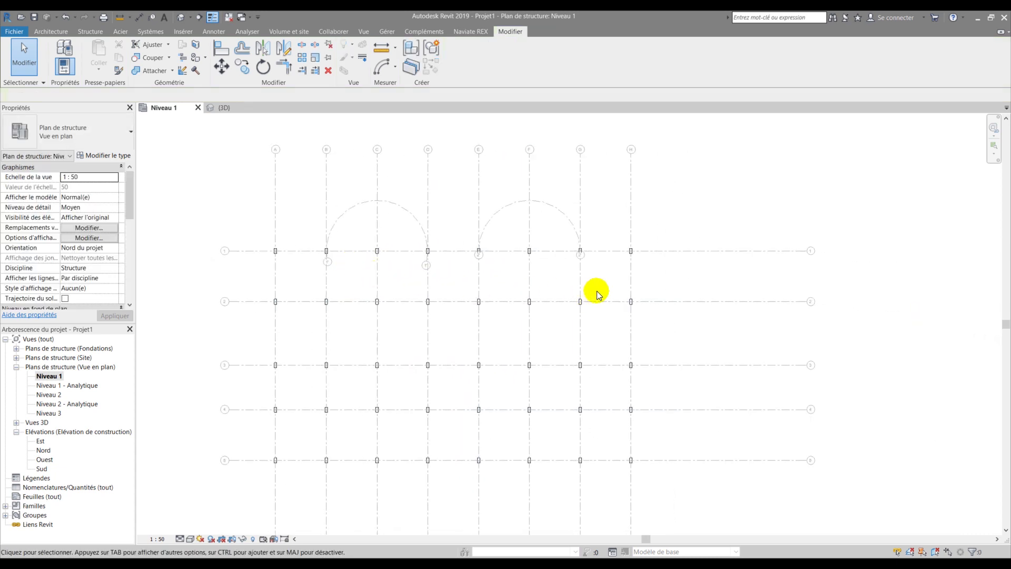
scroll(570, 248, "up", 2)
scroll(563, 245, "down", 4)
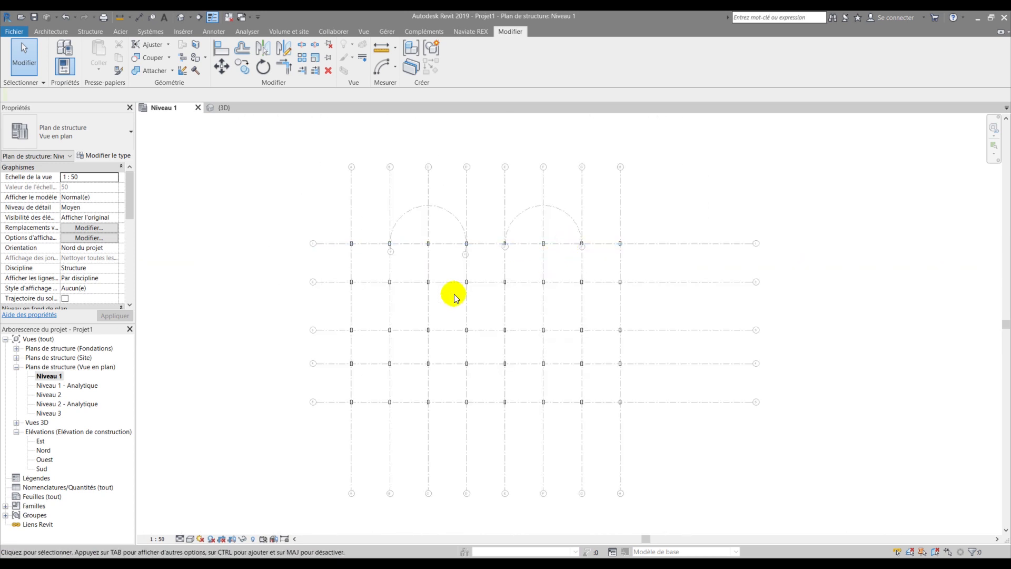
scroll(372, 296, "up", 1)
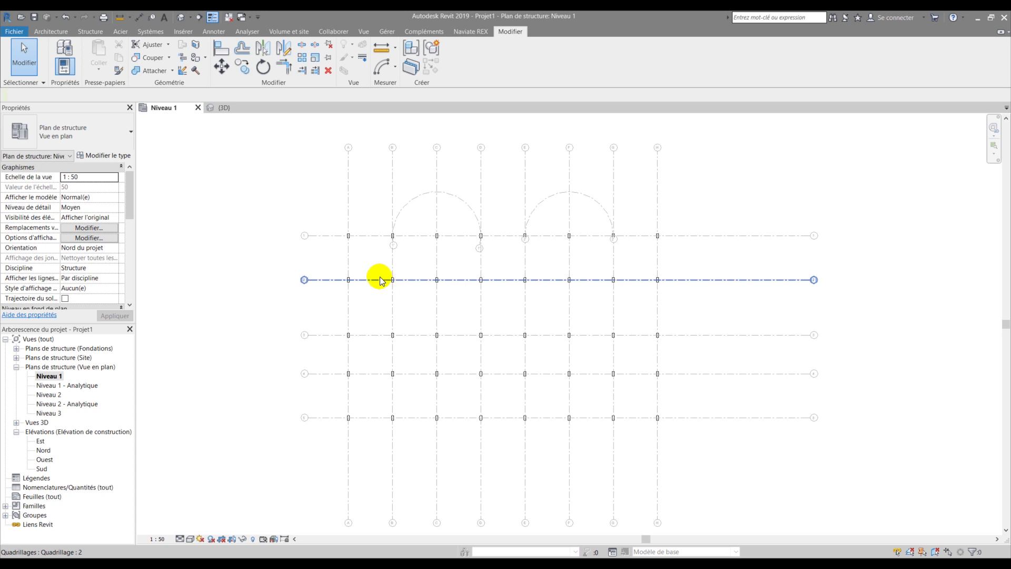
scroll(343, 283, "up", 5)
- Select the column on grid 2, then deselect it
left_click(326, 274)
scroll(327, 275, "up", 3)
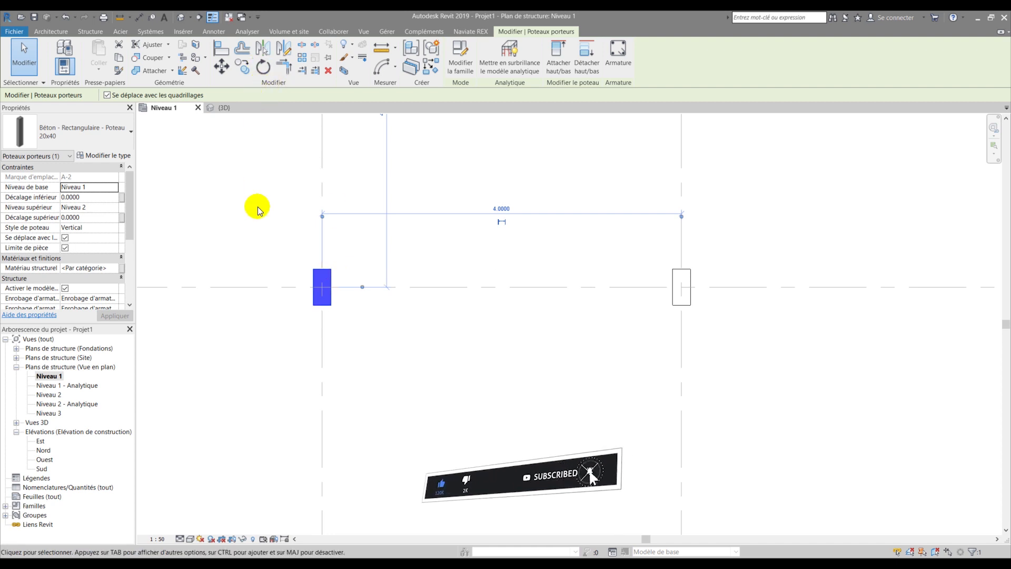
left_click(253, 255)
scroll(252, 251, "down", 2)
scroll(318, 271, "down", 1)
scroll(310, 273, "down", 1)
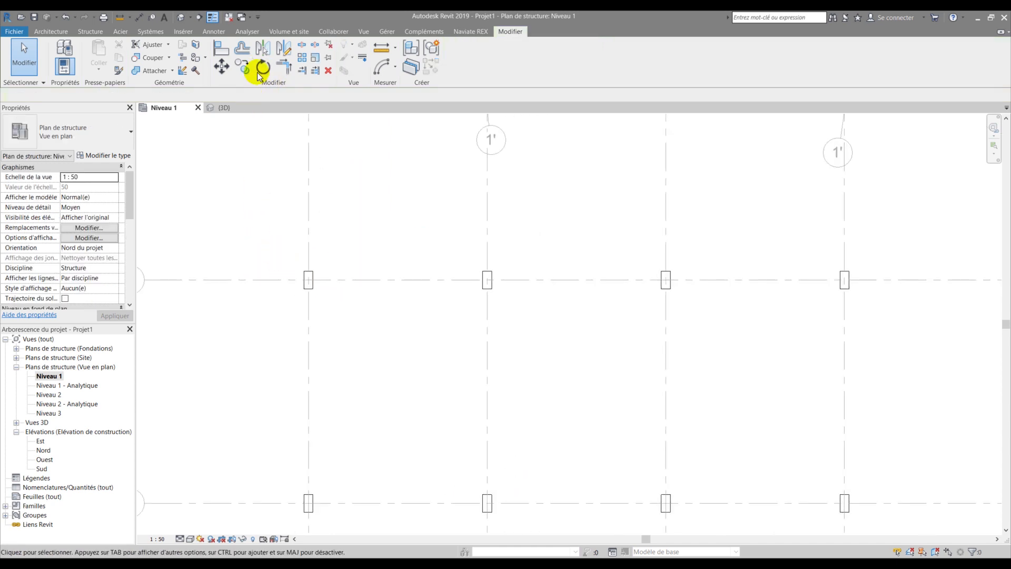
- Rotate a column 90° with the Rotate tool so it lies horizontally
left_click(262, 68)
scroll(310, 284, "up", 3)
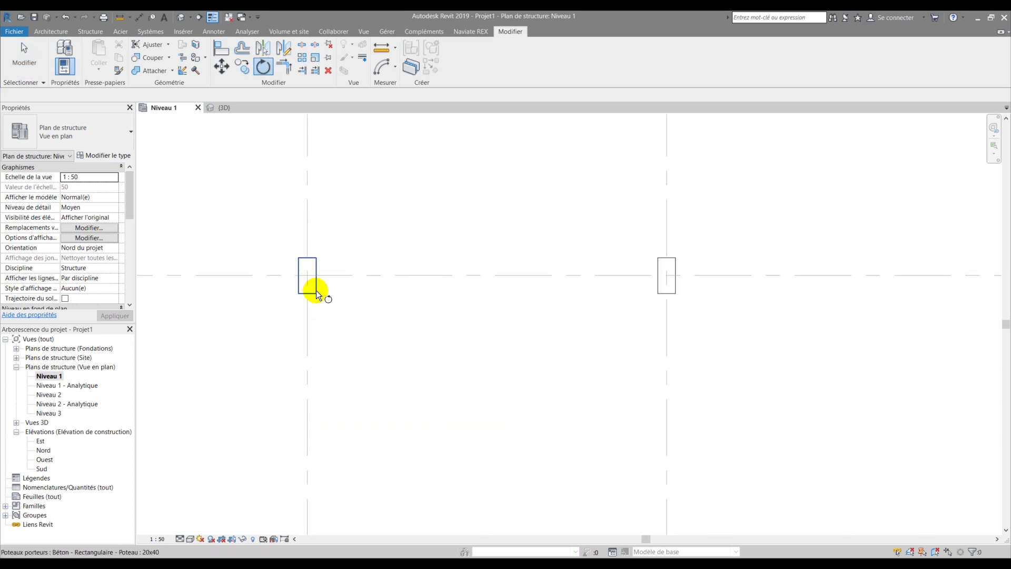
left_click(294, 251)
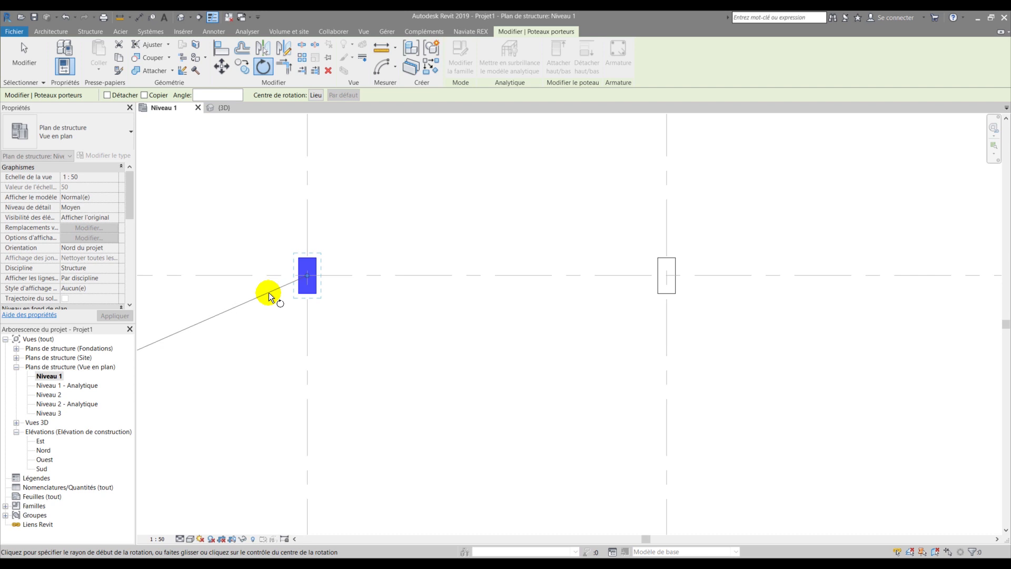
left_click(429, 277)
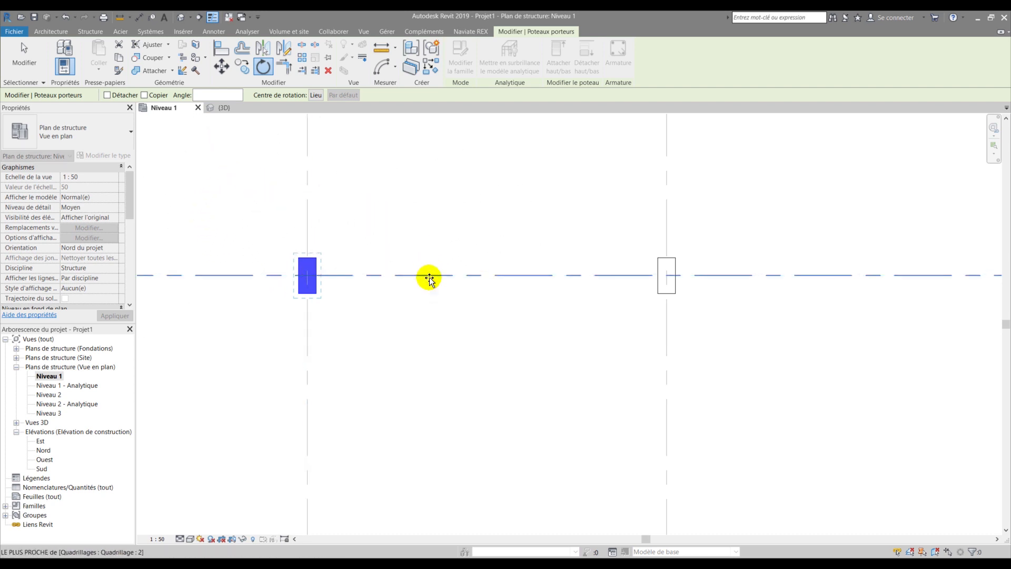
left_click(309, 218)
left_click(242, 226)
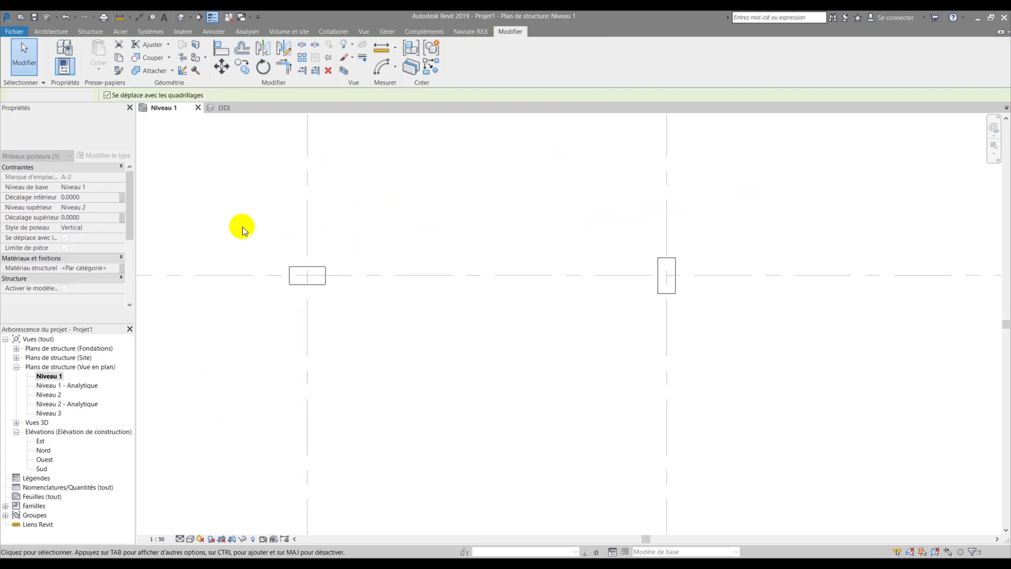
scroll(323, 321, "down", 6)
scroll(333, 315, "up", 1)
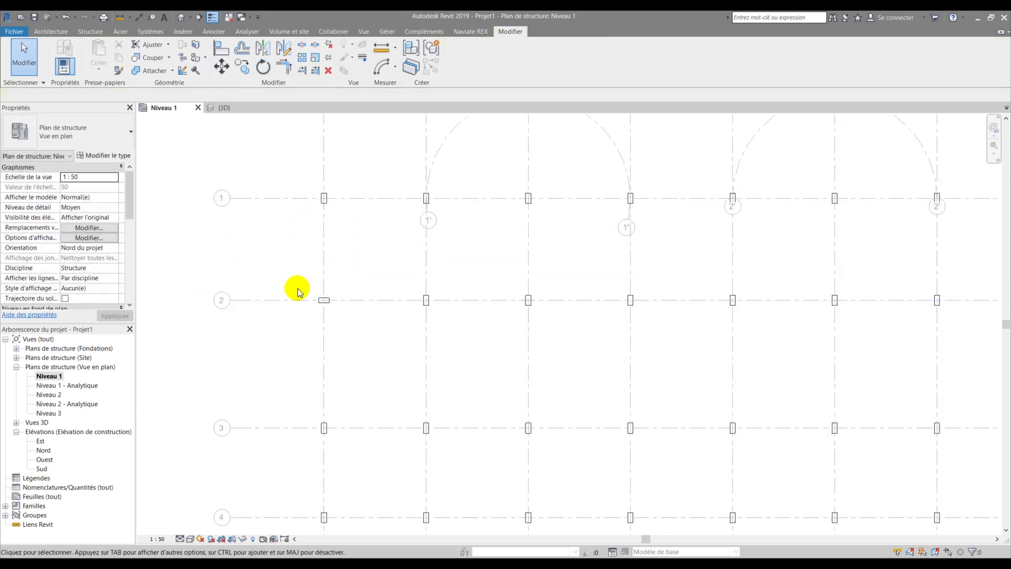
scroll(311, 290, "up", 3)
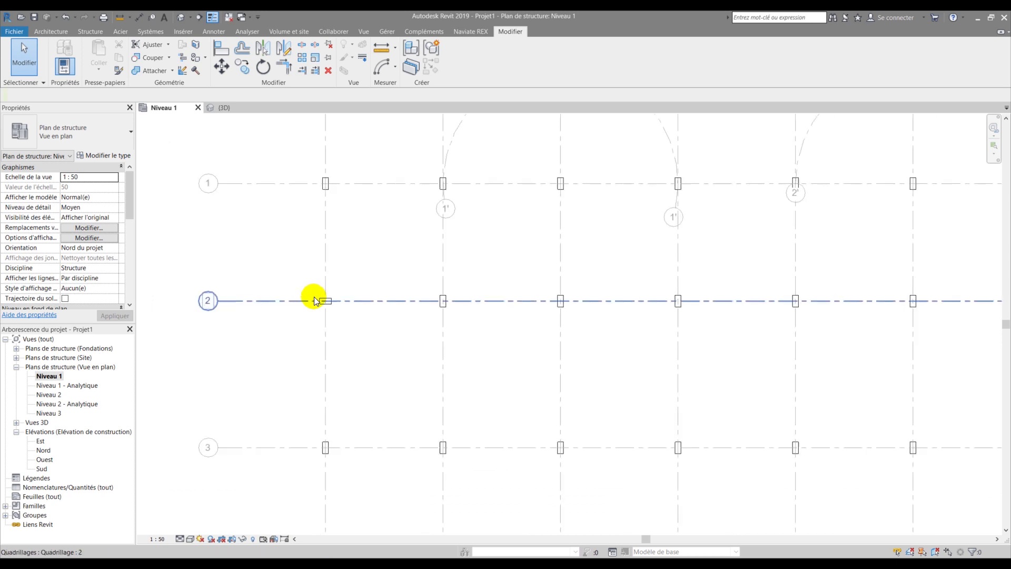
scroll(315, 293, "up", 2)
scroll(323, 300, "down", 4)
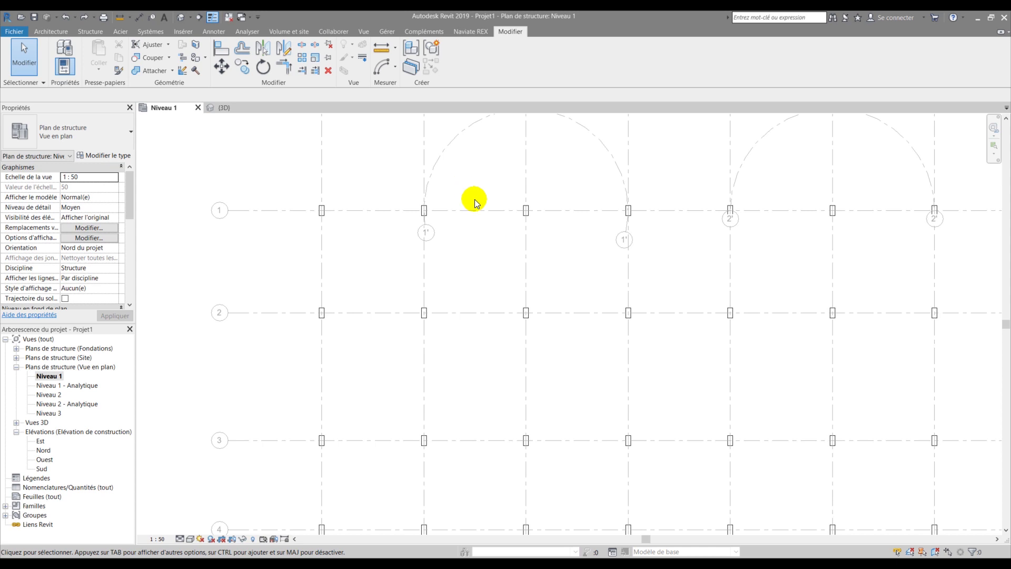
scroll(472, 194, "up", 2)
- Rotate the column at C/1, mid first arc, 90° with RO to lie along row 1
middle_click_drag(488, 210, 361, 307)
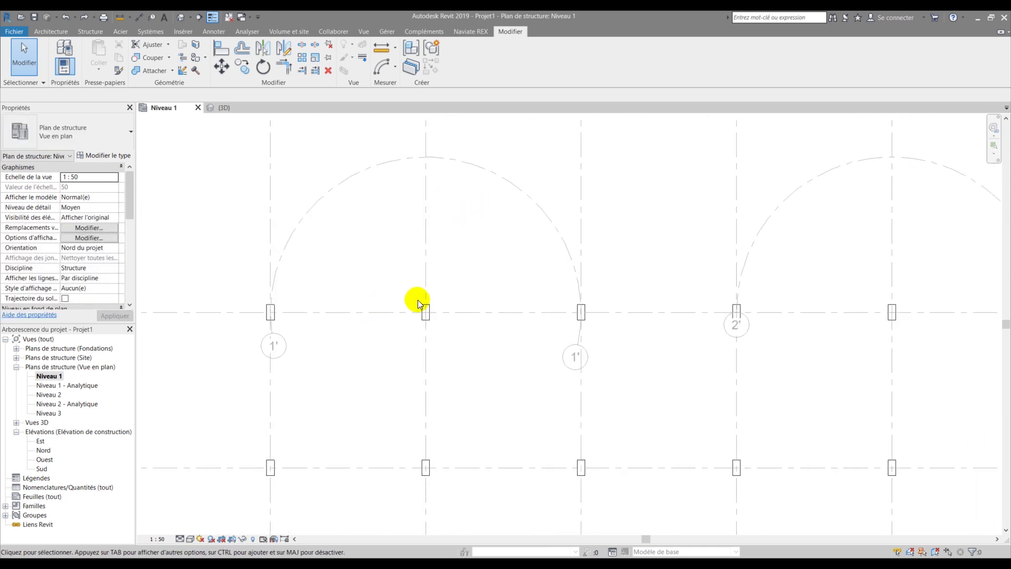
scroll(413, 306, "up", 1)
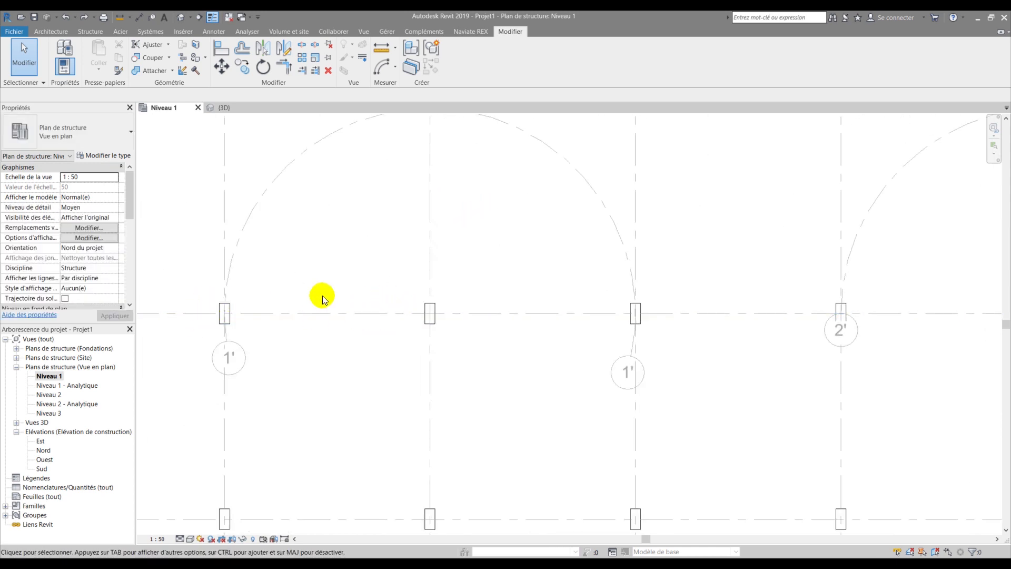
left_click(430, 310)
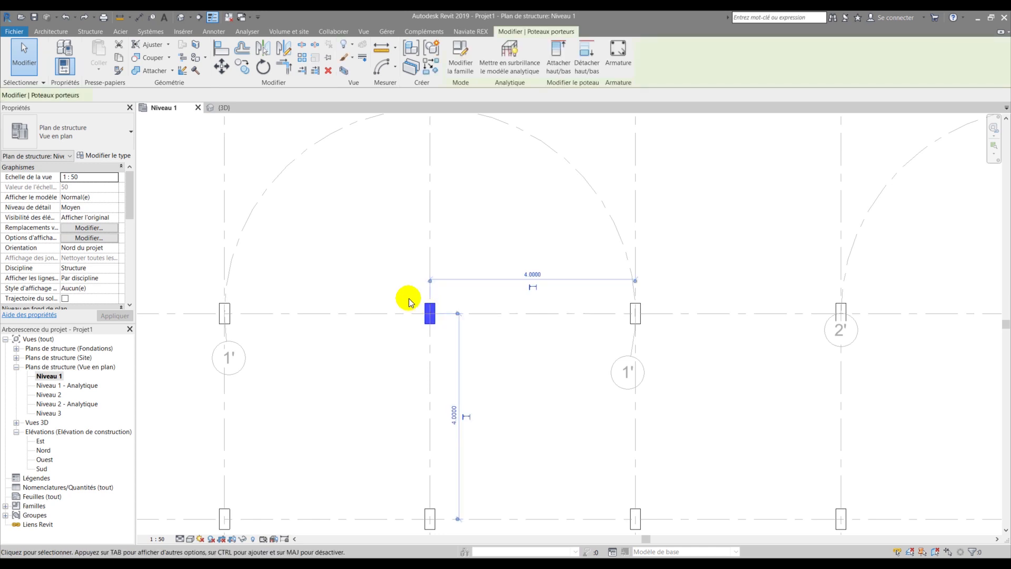
scroll(413, 296, "down", 2)
key("r")
key("o")
scroll(411, 305, "up", 1)
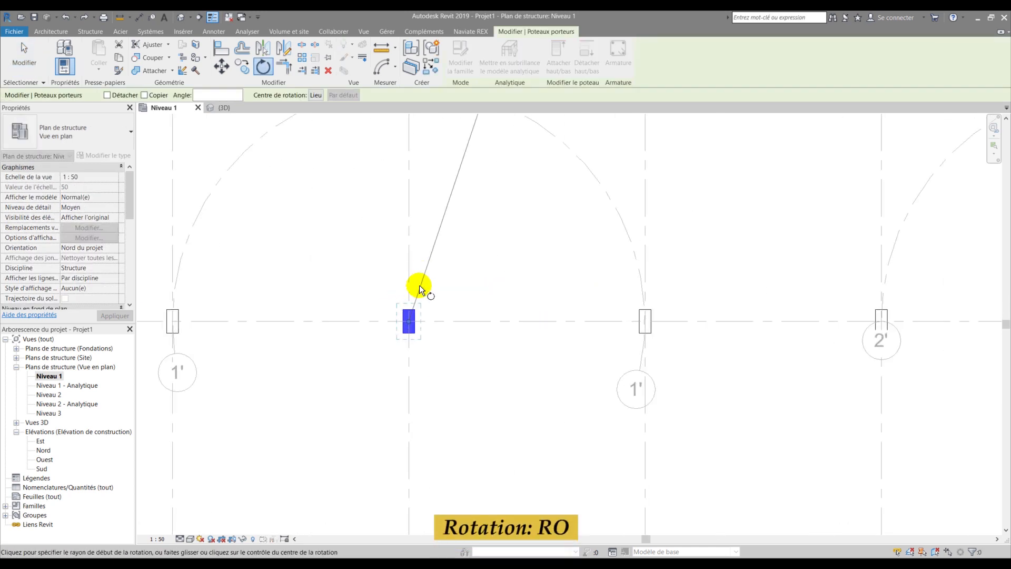
left_click(468, 321)
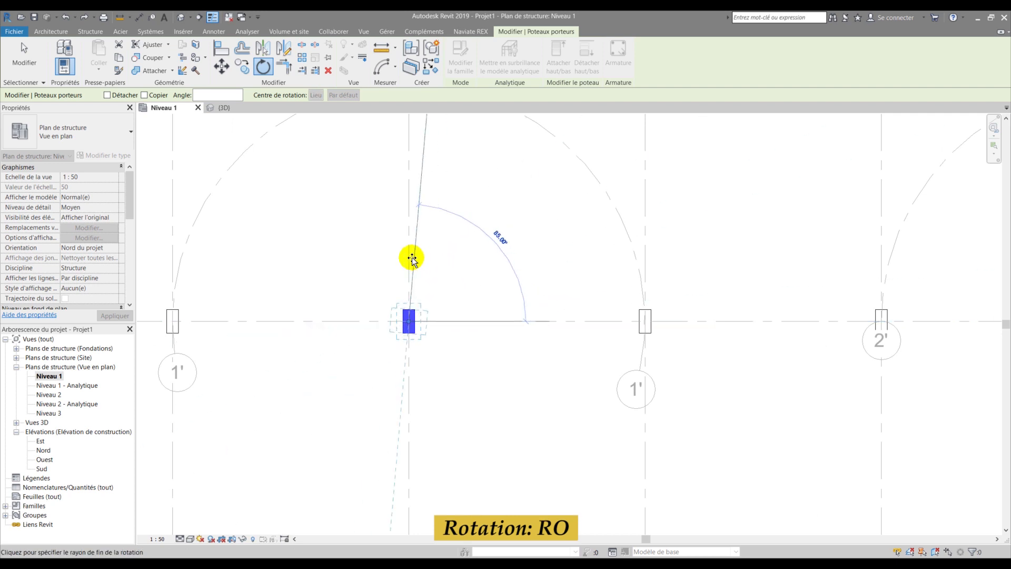
left_click(408, 255)
key("Escape")
- Window-select the row 1 columns from B to G
scroll(357, 284, "down", 5)
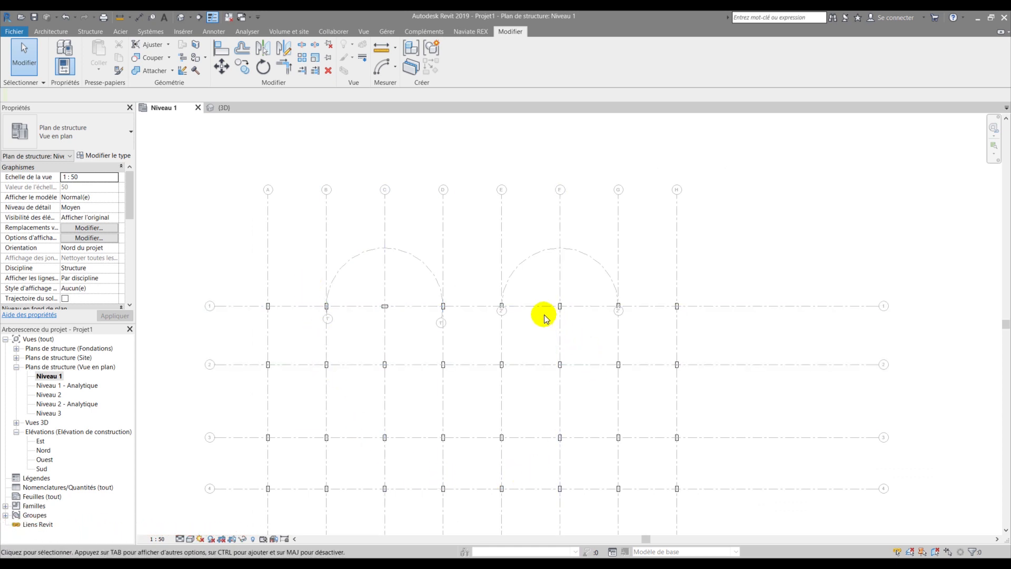
scroll(406, 303, "up", 3)
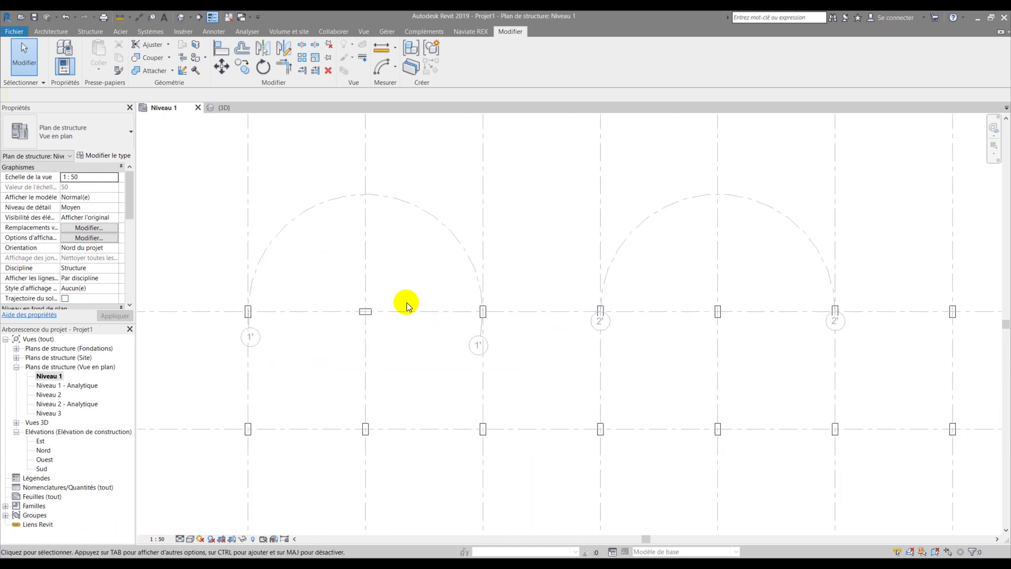
scroll(406, 303, "down", 3)
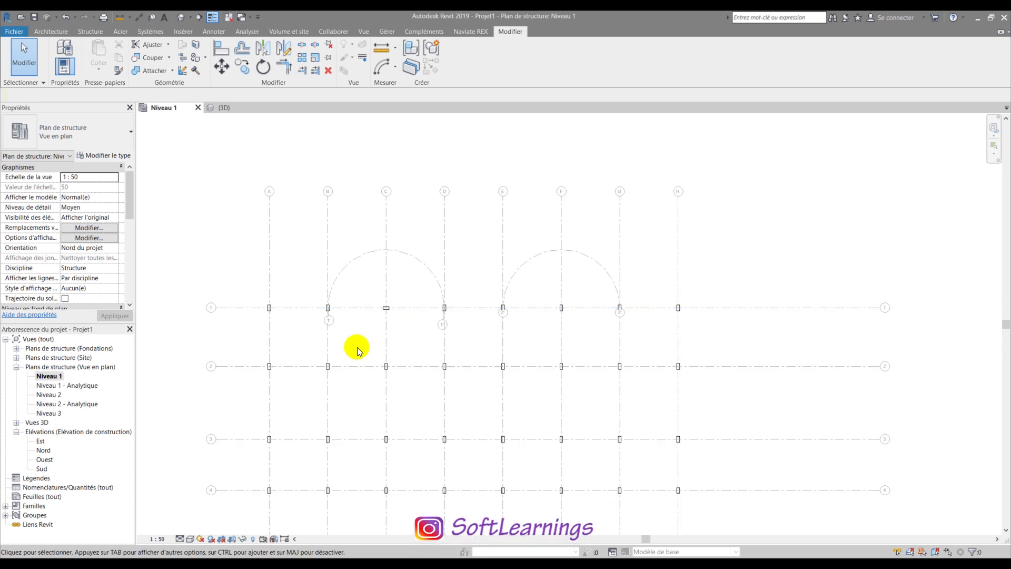
left_click_drag(314, 350, 444, 374)
left_click_drag(339, 345, 312, 350)
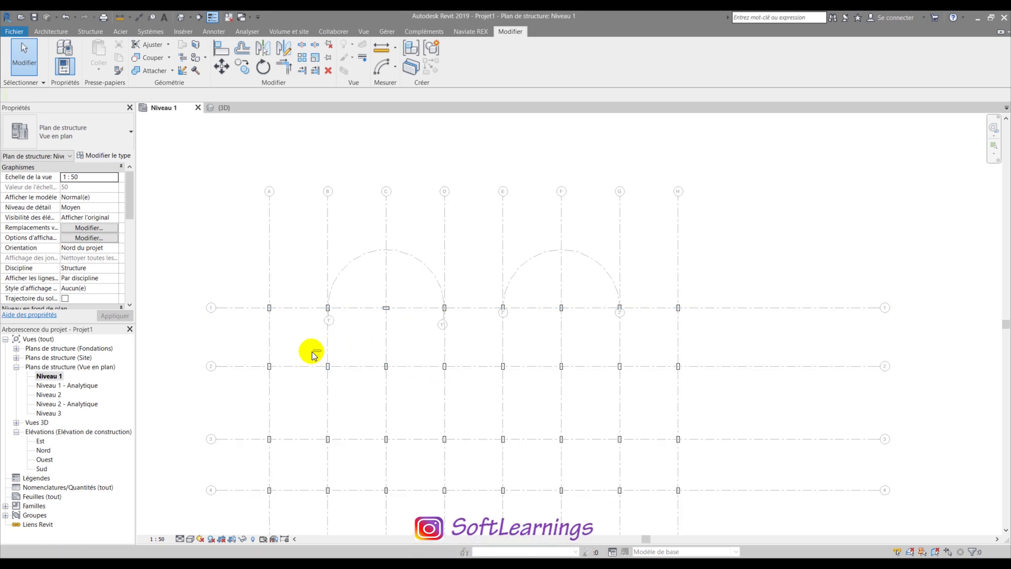
- Select the six row 1 columns B–G, then turn the C/1 column another 90°
left_click_drag(310, 290, 643, 326)
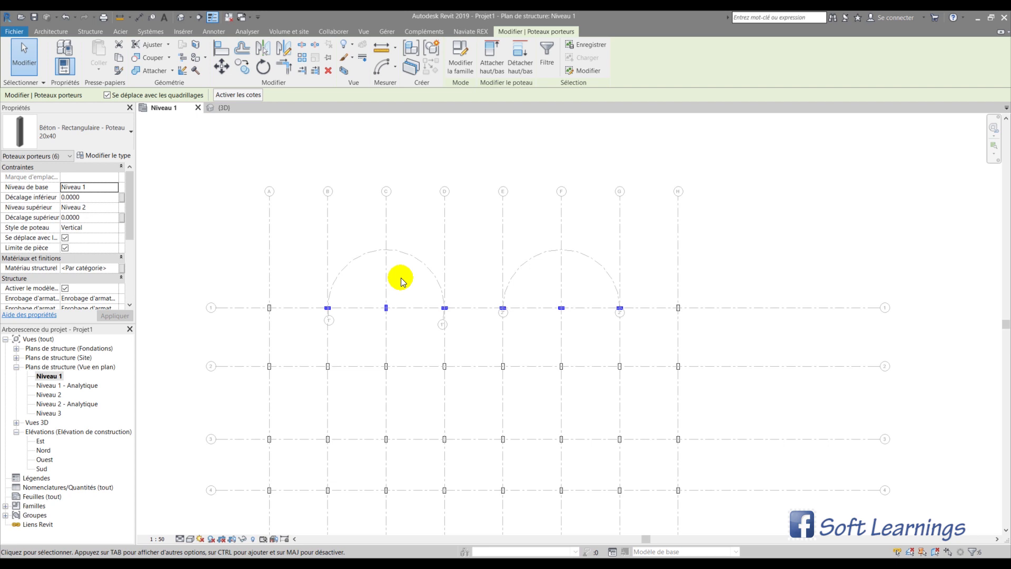
scroll(407, 291, "up", 2)
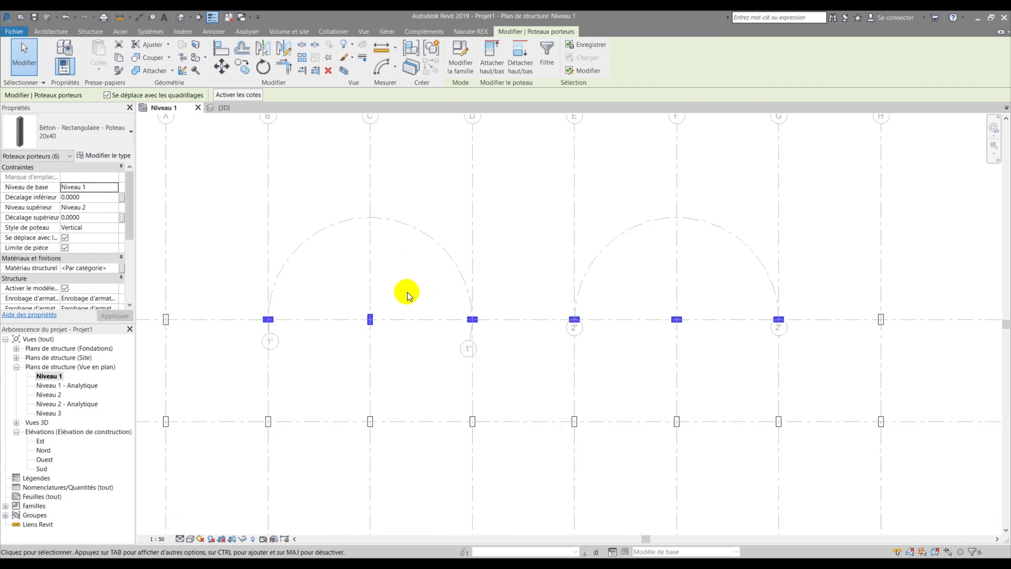
left_click(406, 285)
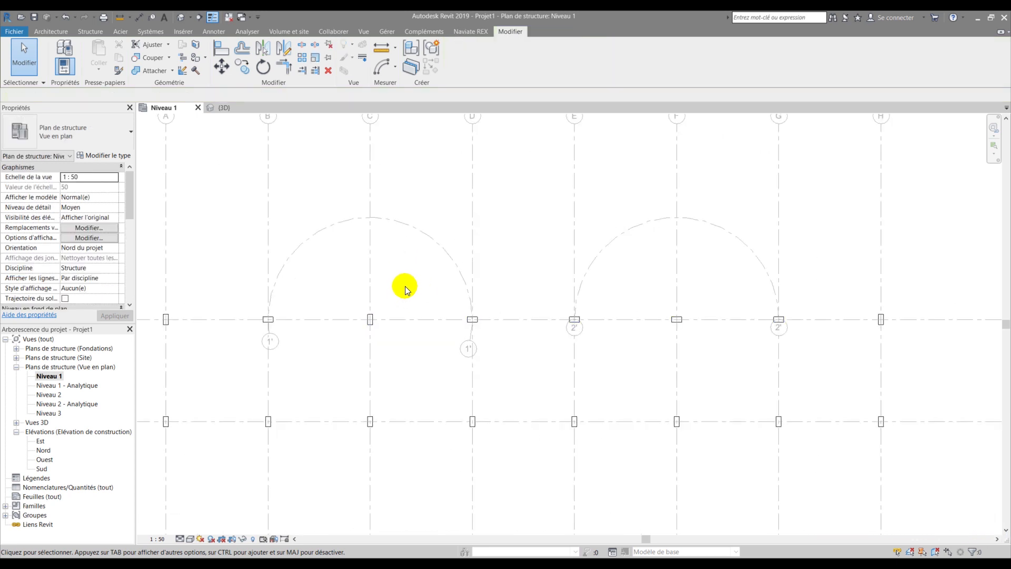
left_click(374, 318)
key("space")
key("Escape")
- Pan down to grid row 5, window-select its six columns, then clear the selection
scroll(386, 316, "down", 4)
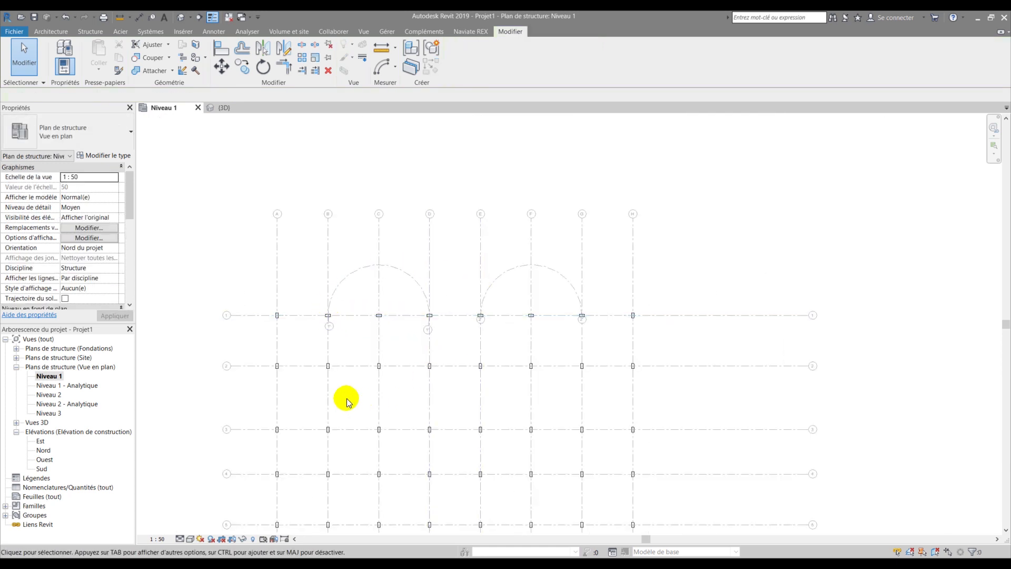
middle_click_drag(337, 384, 333, 287)
left_click_drag(304, 409, 600, 448)
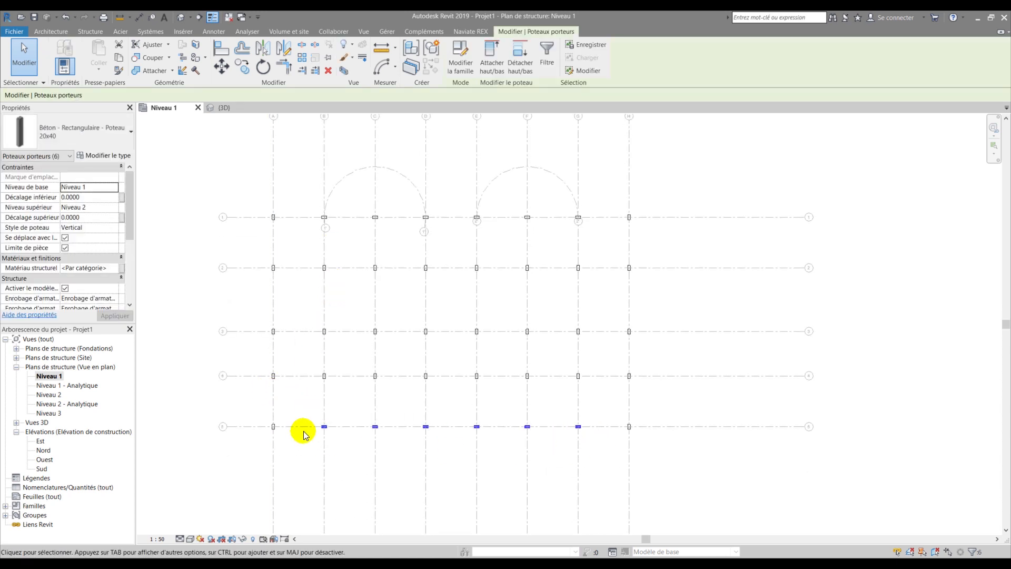
left_click(335, 399)
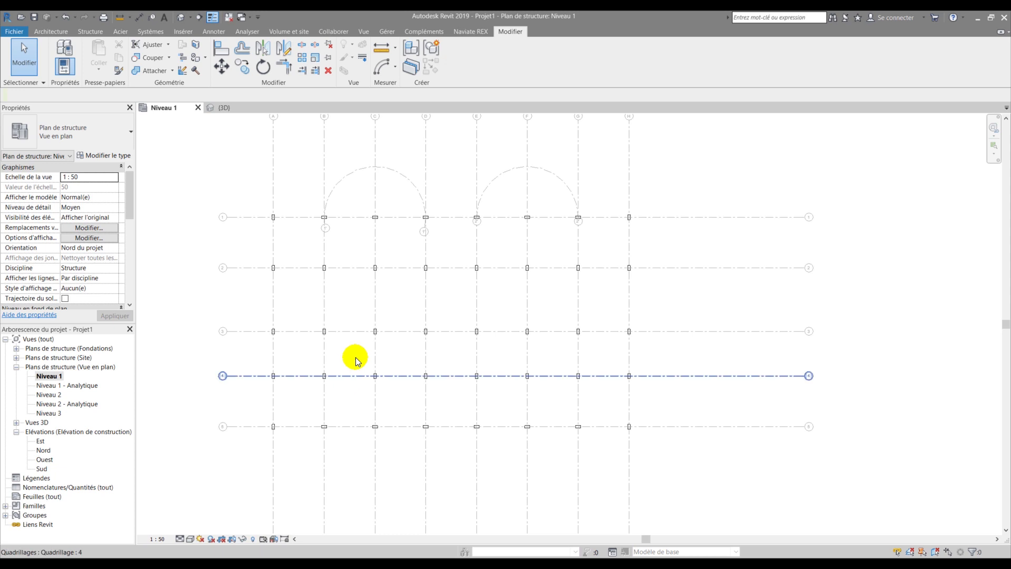
scroll(345, 305, "up", 5)
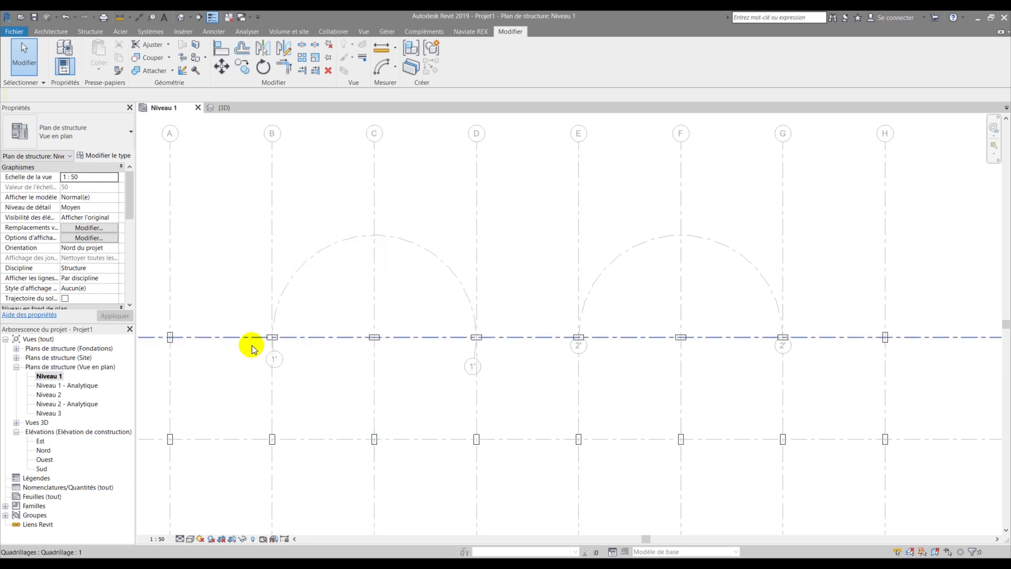
- Select the B/1 column at the first arc's left end and start a rotation
scroll(268, 330, "up", 2)
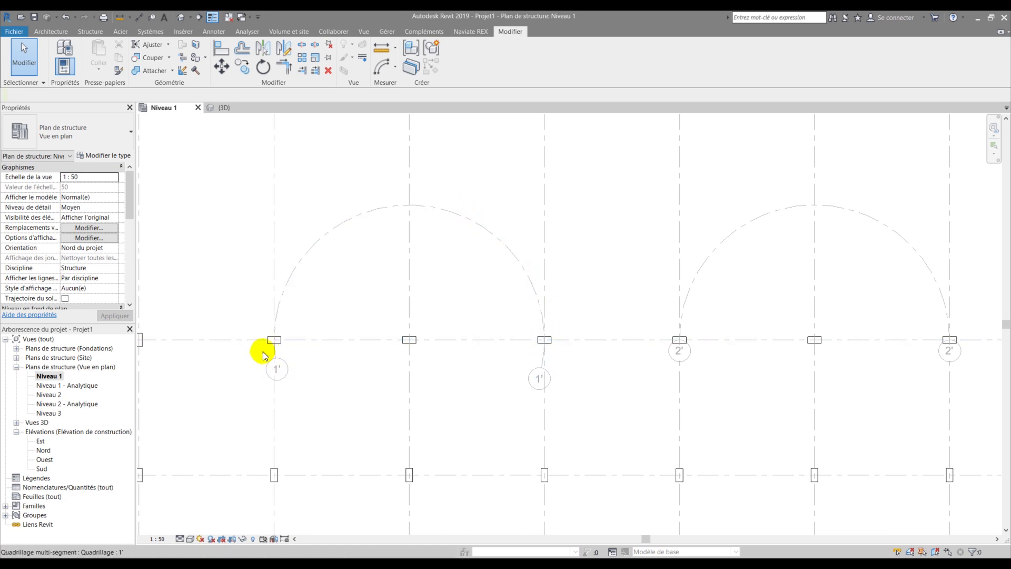
left_click_drag(249, 325, 302, 349)
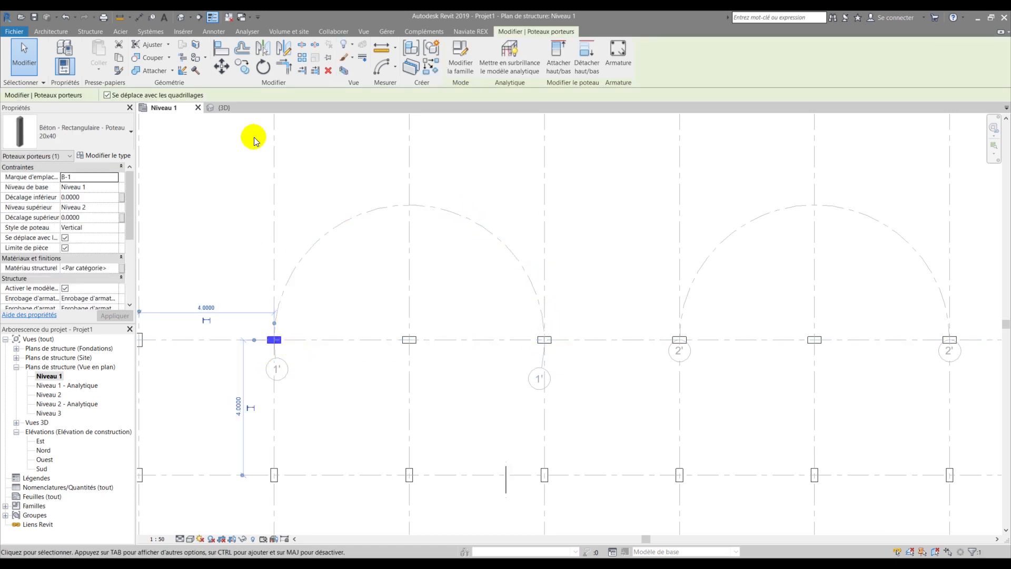
left_click(263, 66)
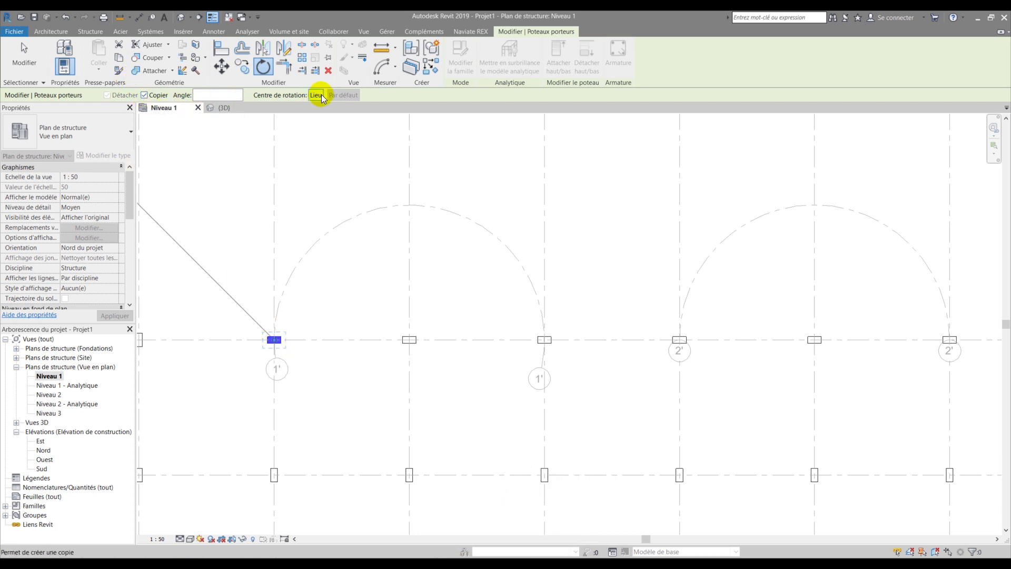
scroll(268, 356, "up", 3)
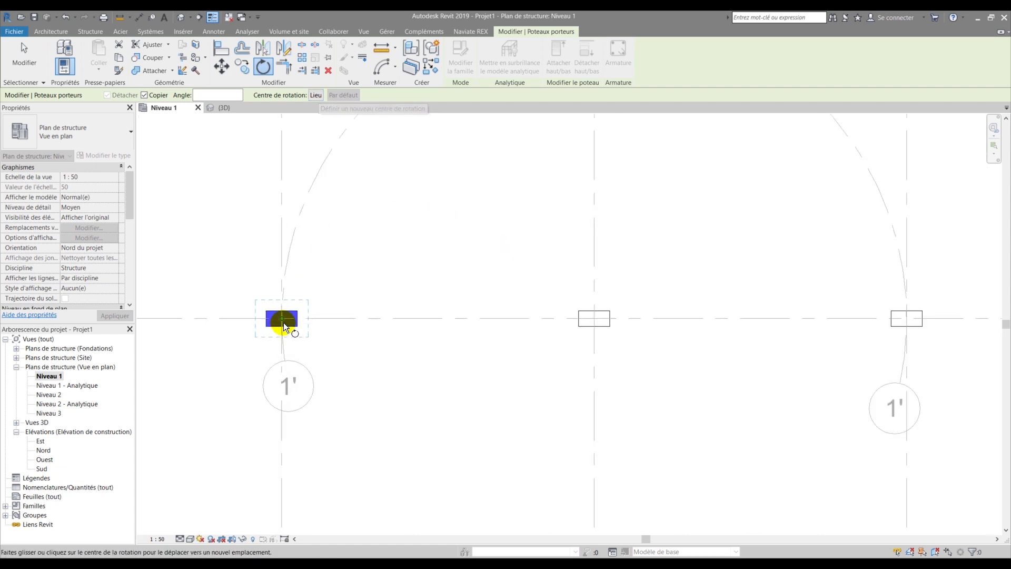
left_click(491, 320)
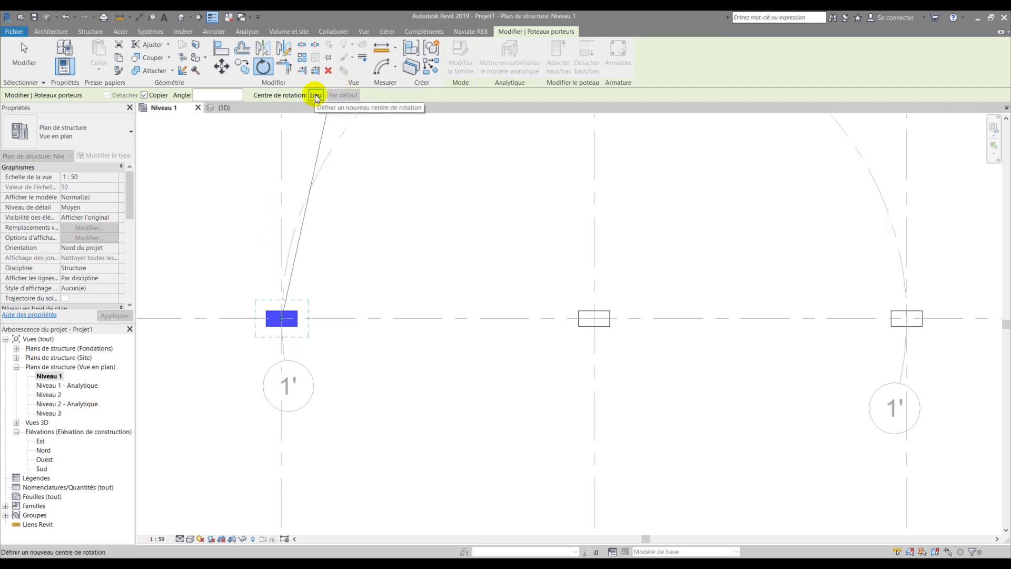
- Center the rotation on the grid C column and rotate a copy 45° from row 1
left_click(316, 96)
left_click(590, 320)
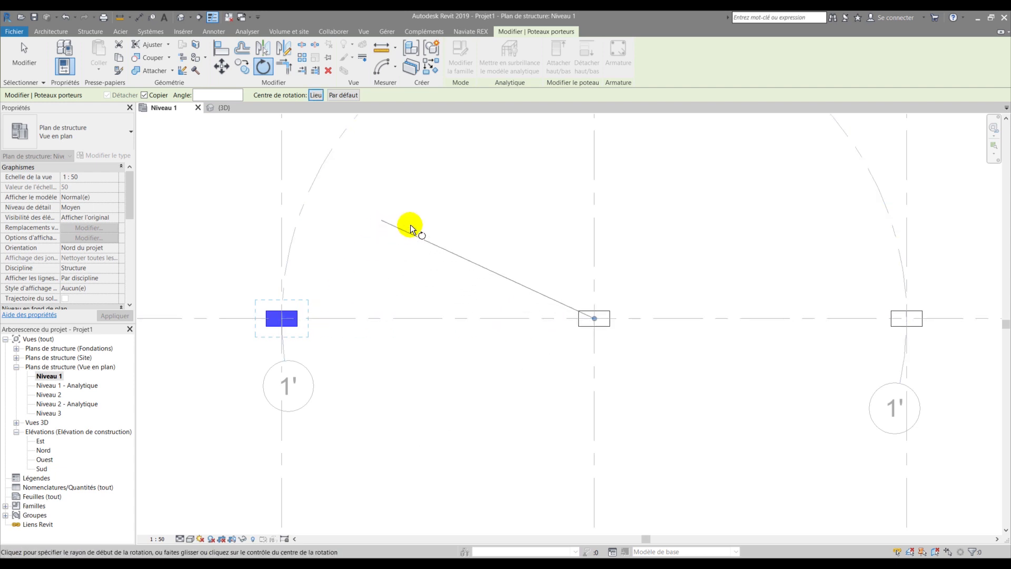
mouse_move(595, 319)
left_mouse_down()
mouse_move(431, 318)
mouse_move(594, 318)
left_mouse_up()
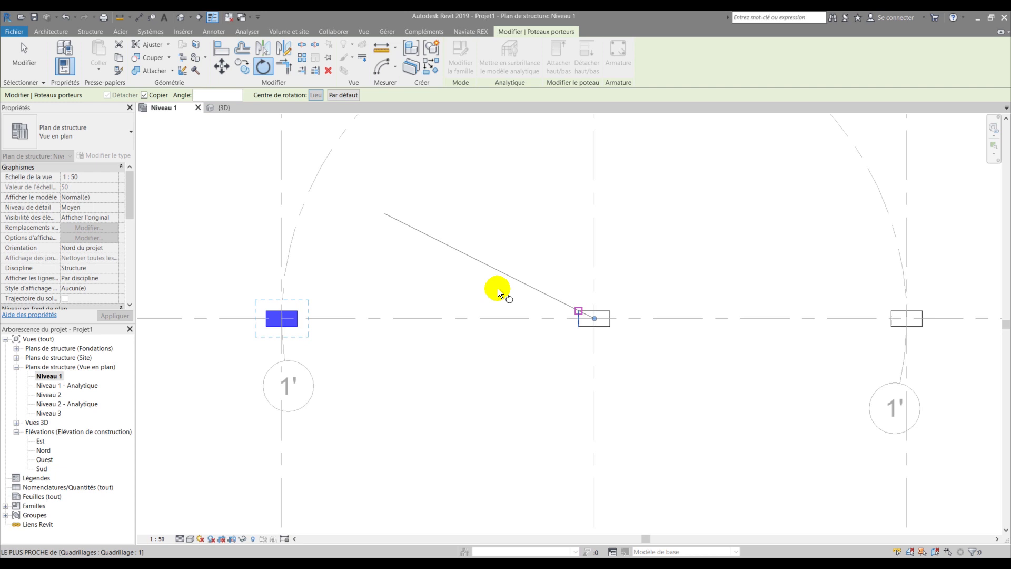
left_click(326, 317)
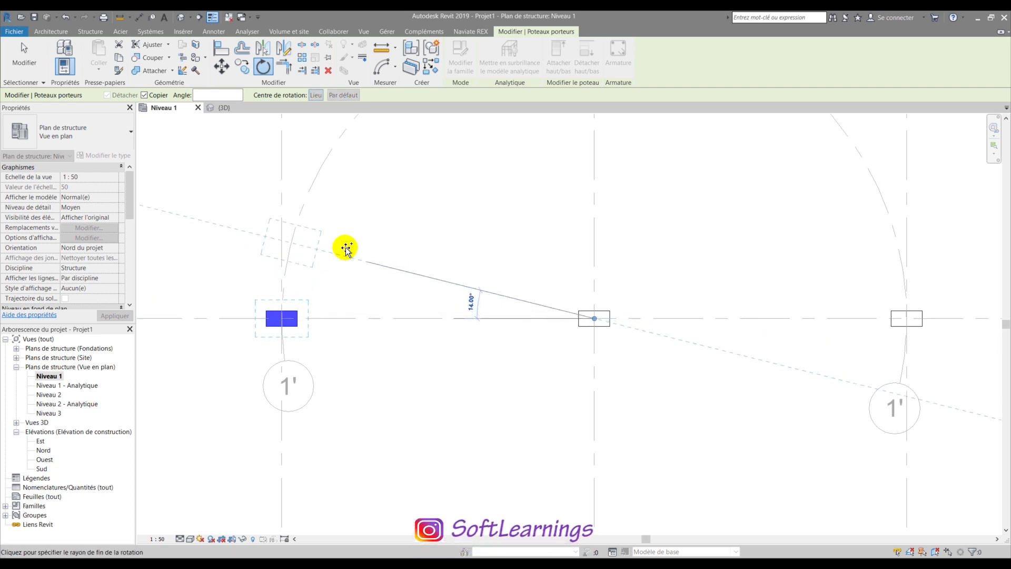
scroll(351, 240, "down", 2)
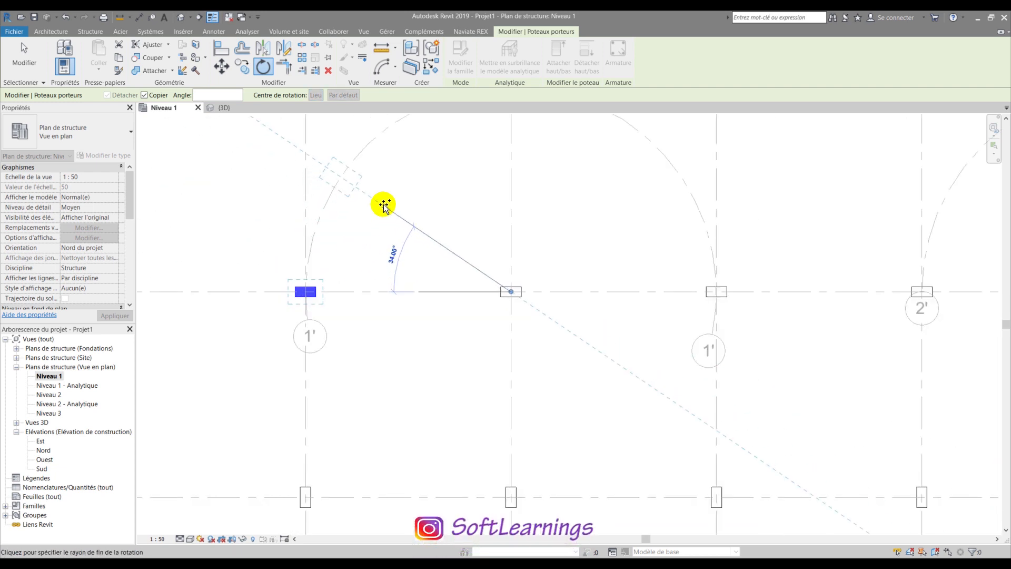
type("45")
key("Return")
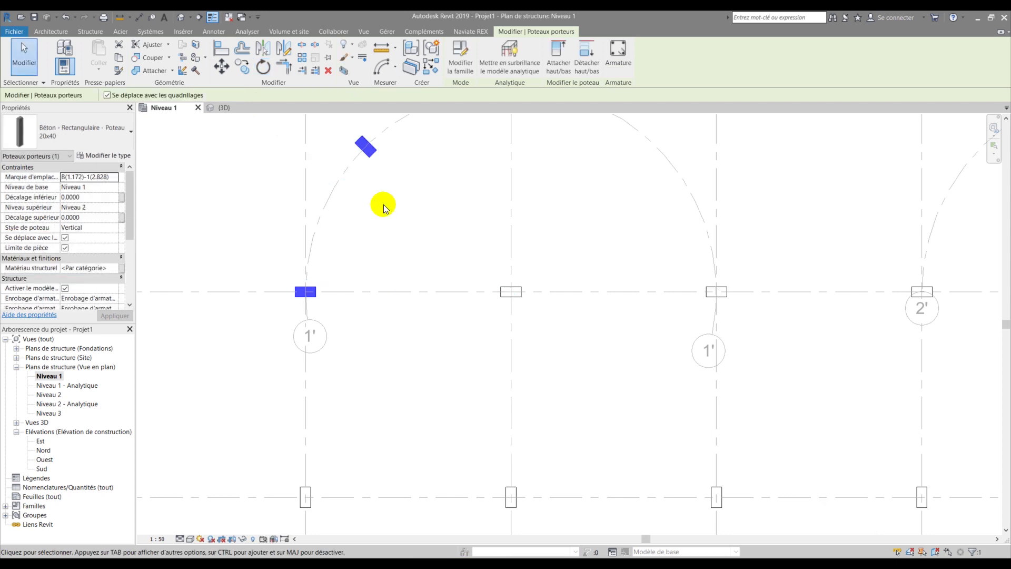
scroll(383, 204, "down", 2)
scroll(380, 153, "up", 2)
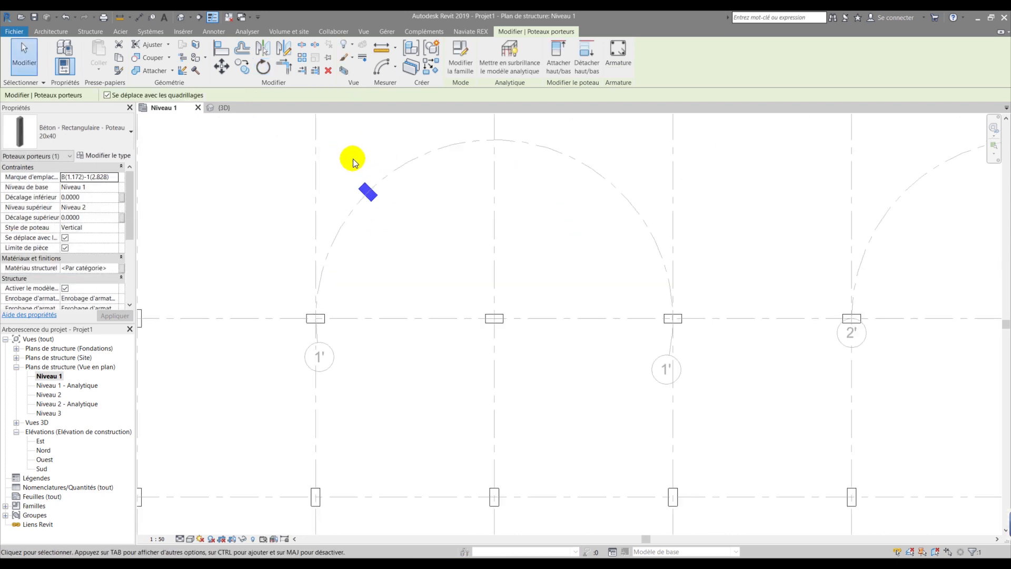
- Rotate a copy of the new column about the grid intersection to the crown of arc 1'
key("r")
key("o")
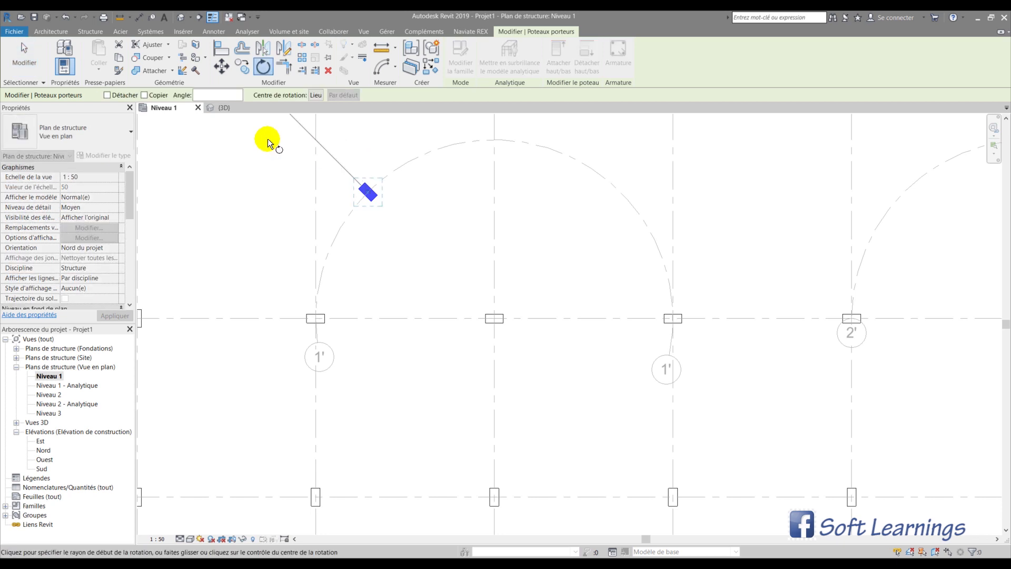
left_click(144, 96)
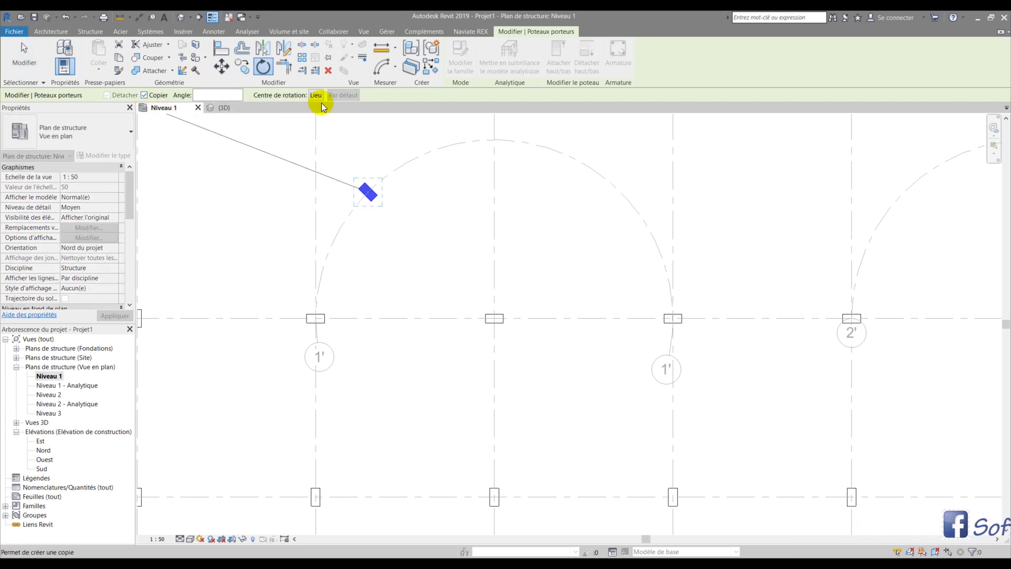
mouse_move(367, 190)
left_mouse_down()
mouse_move(453, 289)
mouse_move(493, 318)
left_mouse_up()
left_click(350, 181)
left_click(494, 132)
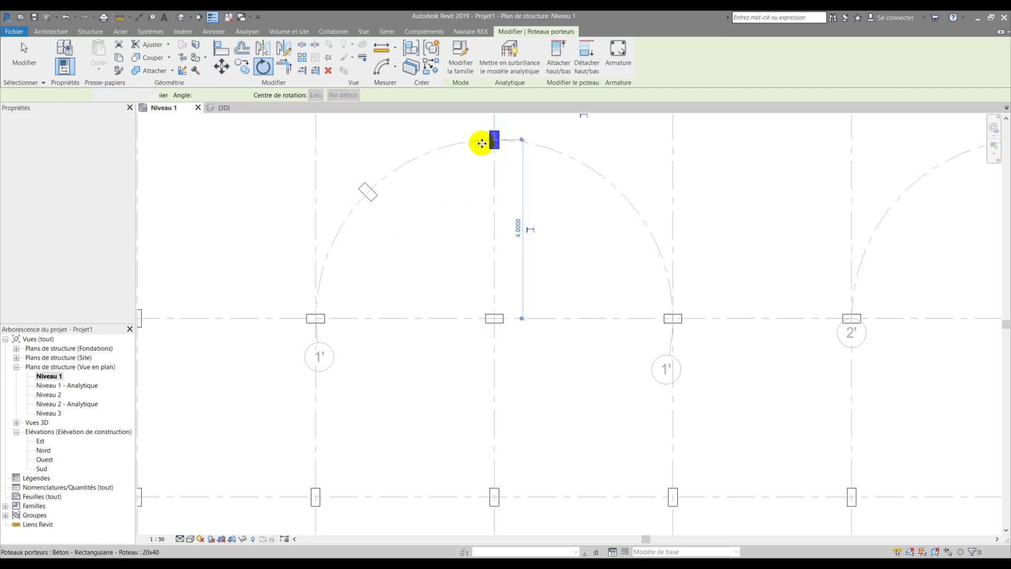
- Pan the plan to show grids B to H and clear the selection
scroll(448, 211, "down", 2)
middle_click_drag(441, 206, 259, 283)
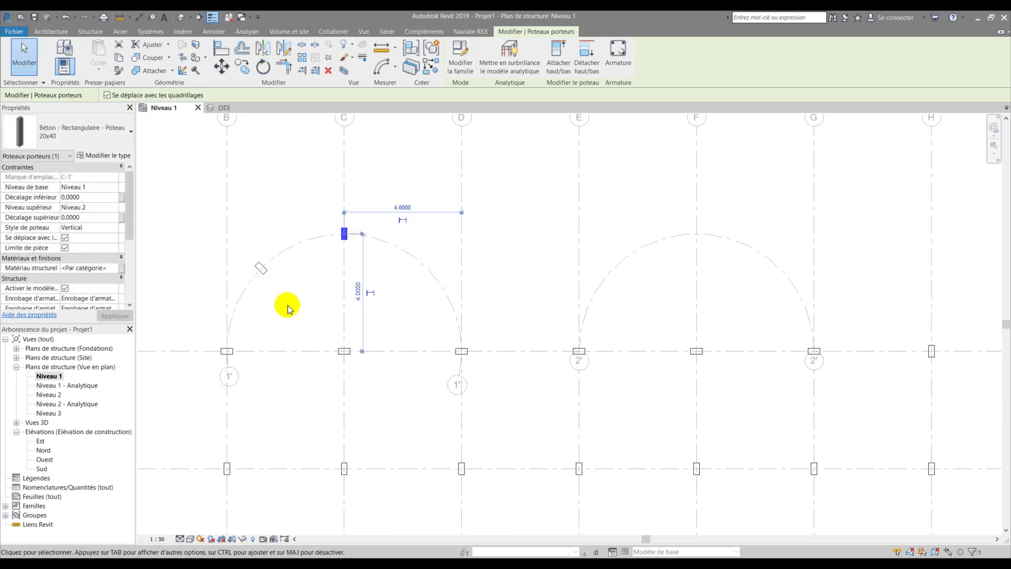
left_click(300, 290)
- Rotate a copy of the crown column 45° about the grid intersection onto arc 1's right side
scroll(316, 217, "up", 4)
left_click_drag(321, 202, 403, 295)
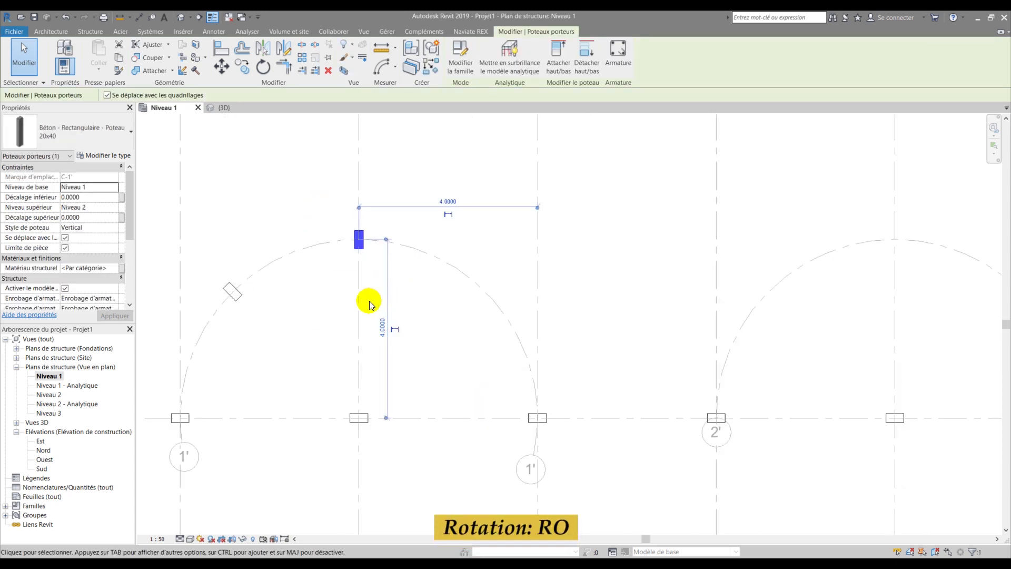
key("r")
key("o")
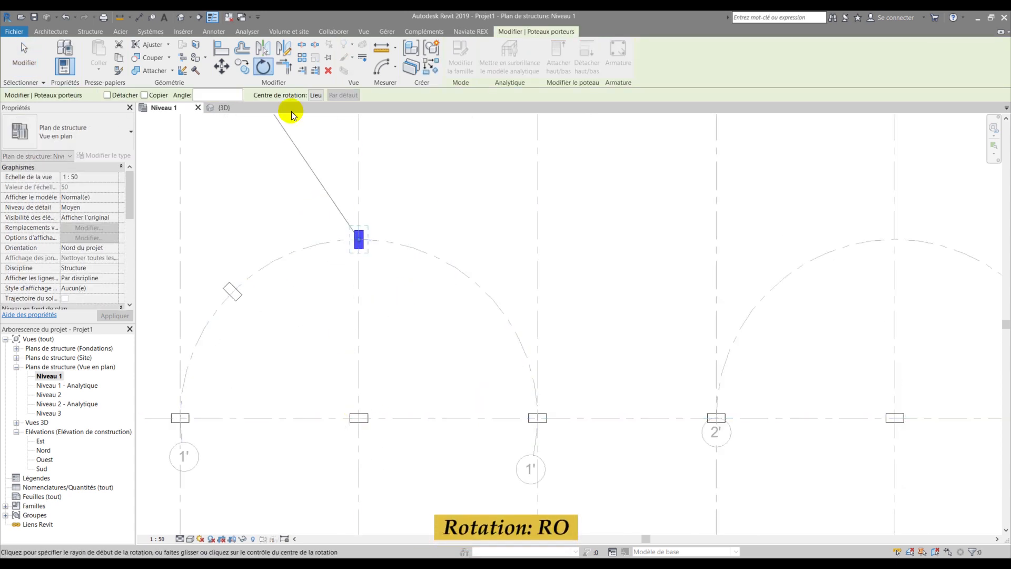
left_click(144, 95)
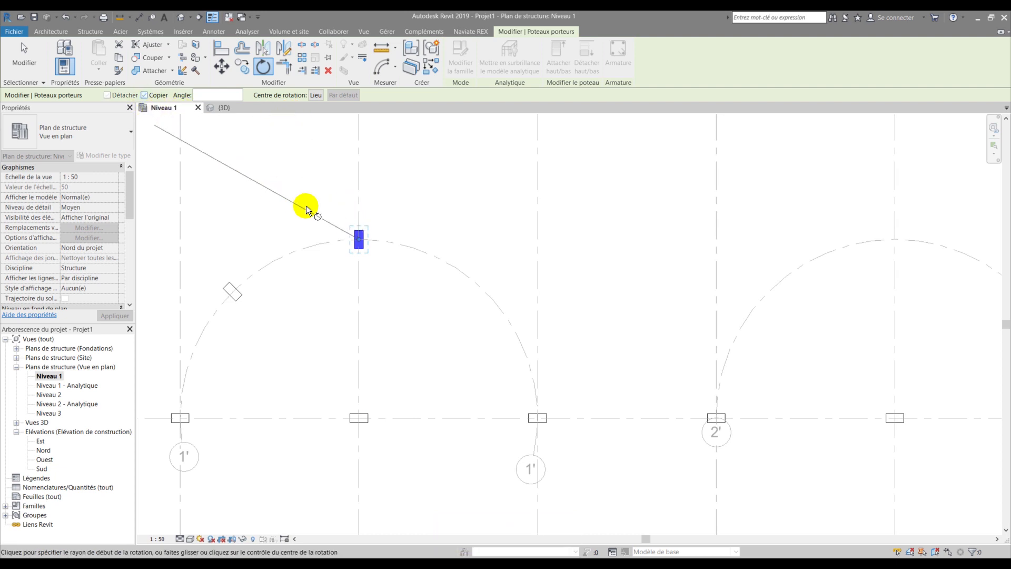
left_click_drag(357, 236, 360, 418)
left_click(358, 238)
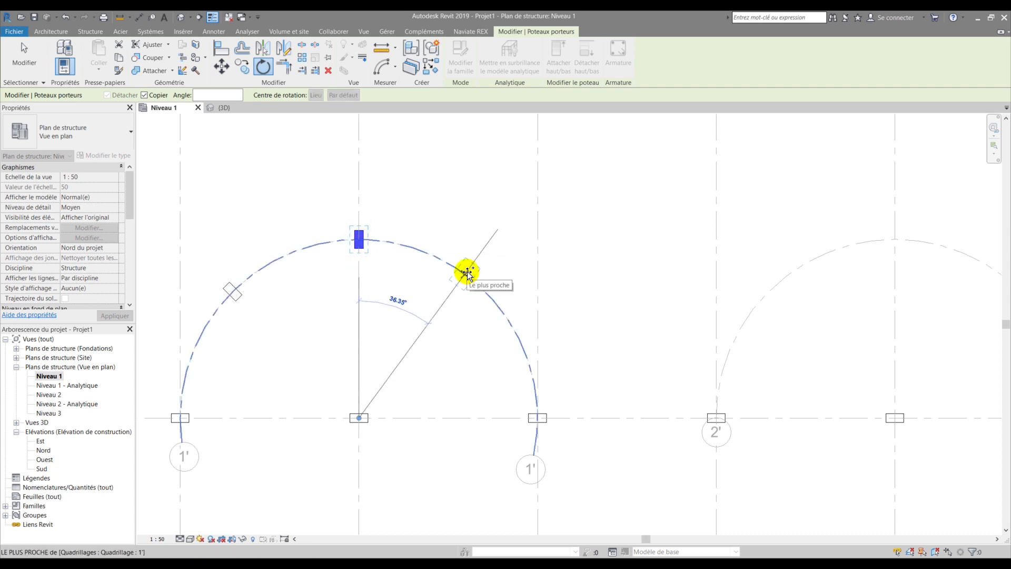
type("45")
key("Return")
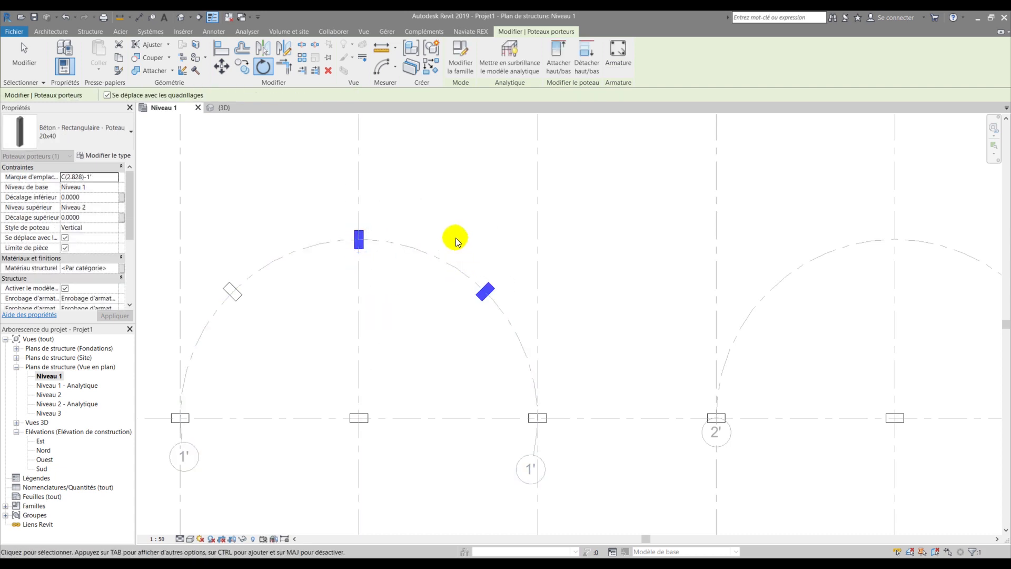
left_click(456, 238)
scroll(363, 261, "down", 3)
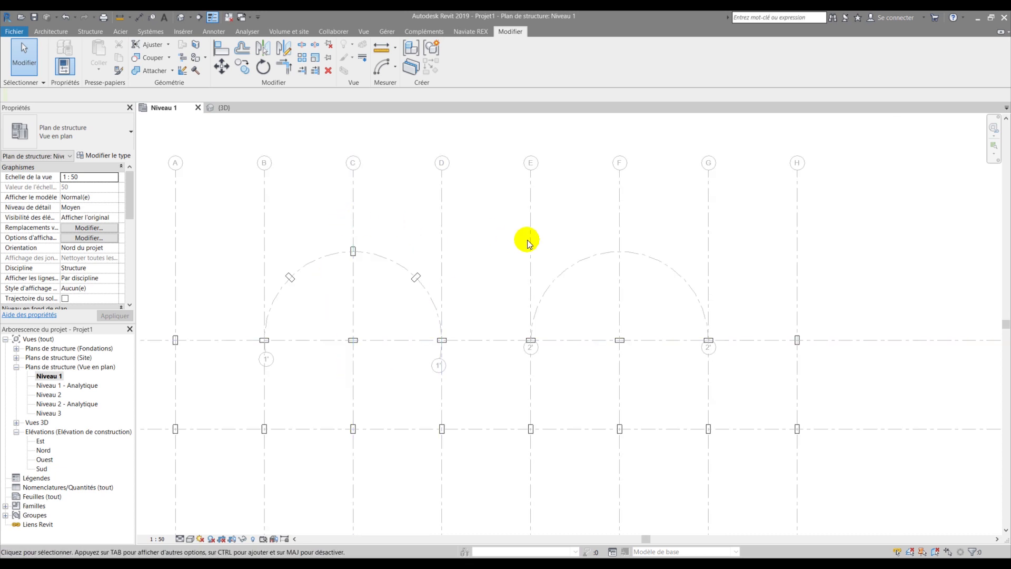
- Delete the column at G-1, the second arc's right end
middle_click_drag(513, 239, 315, 237)
scroll(340, 324, "up", 2)
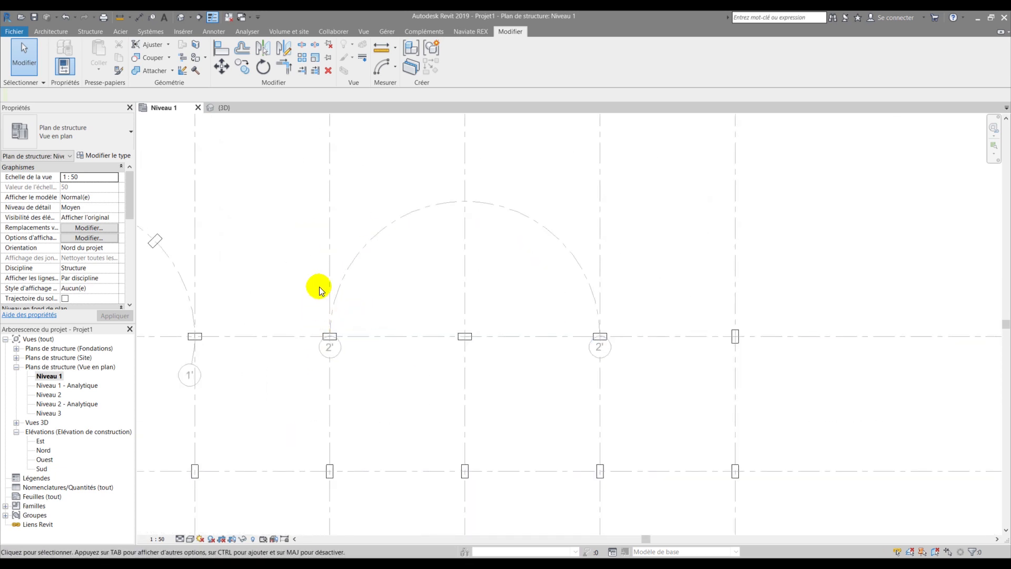
left_click_drag(572, 318, 630, 365)
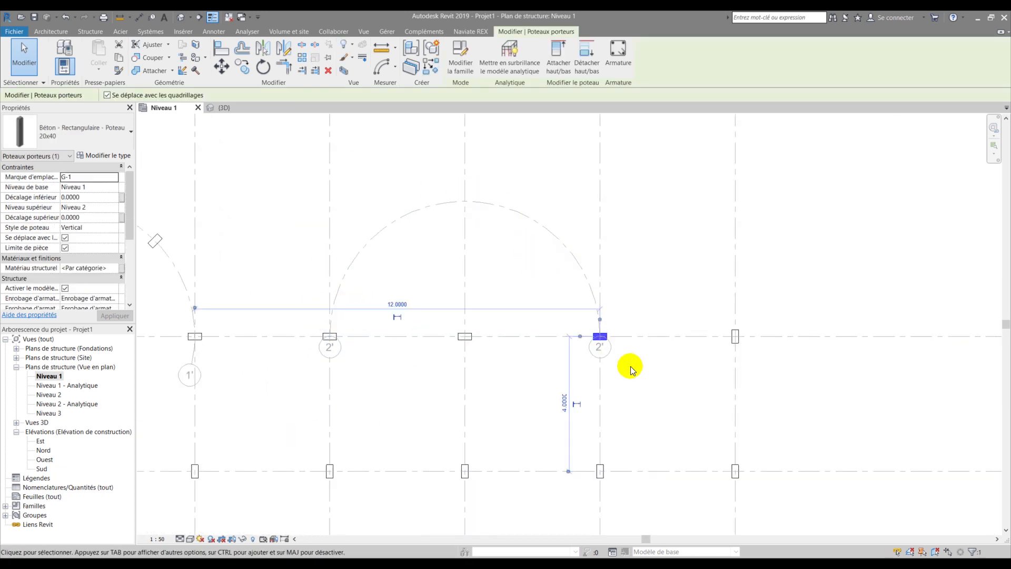
key("Delete")
scroll(587, 324, "down", 2)
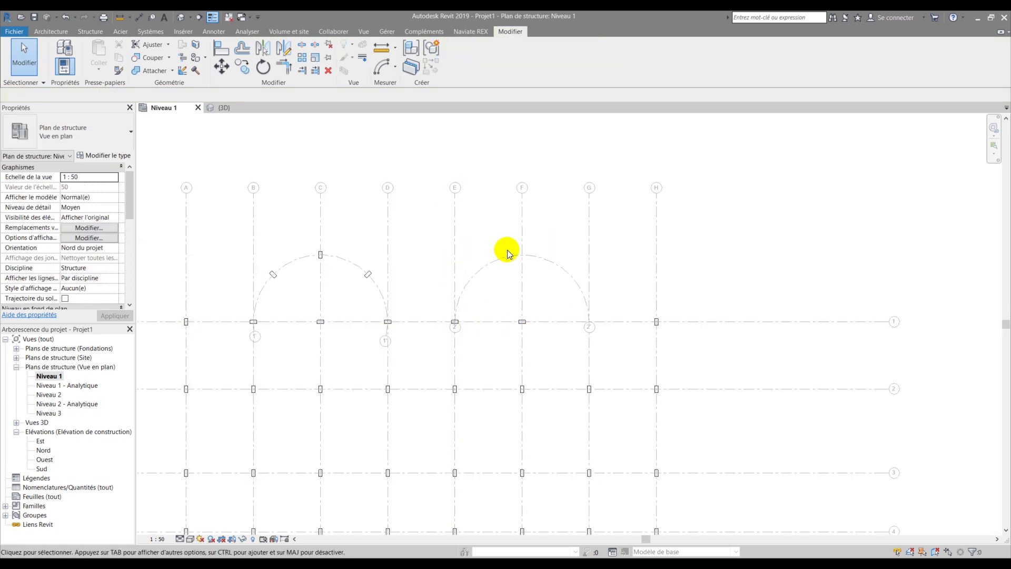
- Select the E-1 column, start an array, cancel the grid-detachment warning, and reselect it
left_click_drag(425, 300, 495, 348)
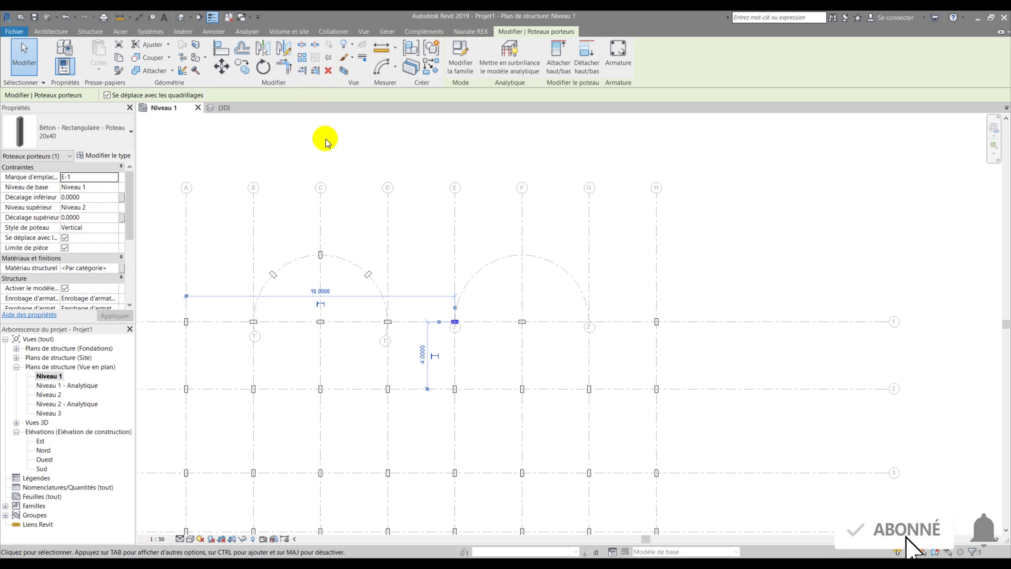
key("Delete")
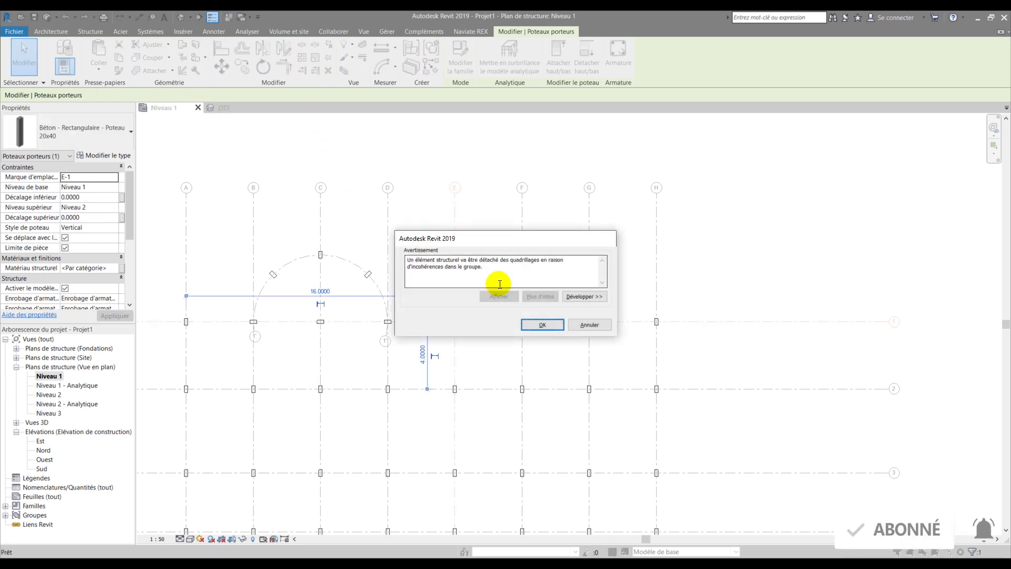
left_click(582, 327)
scroll(451, 314, "up", 4)
left_click_drag(424, 308, 477, 344)
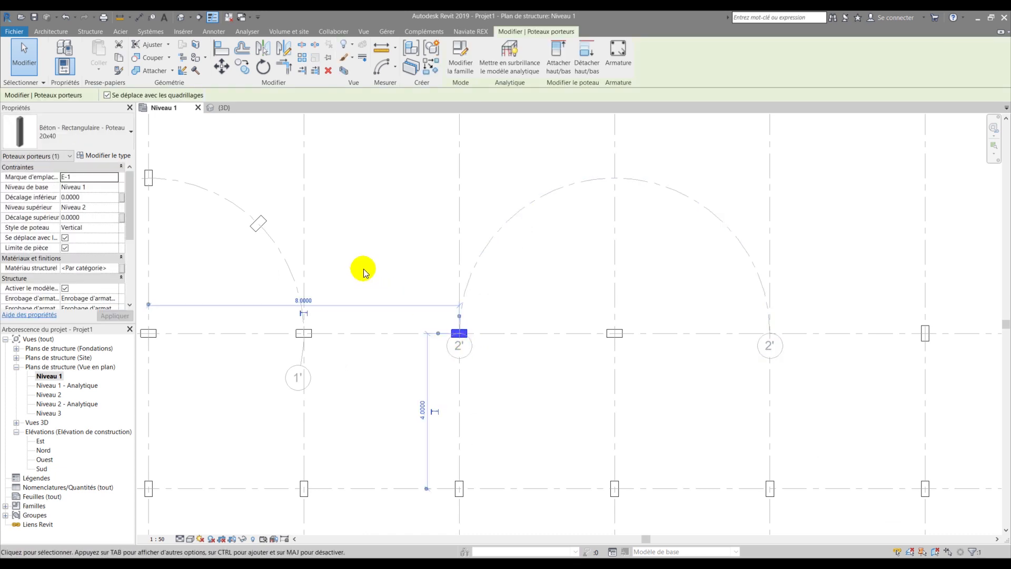
- Start an array on the E-1 column, accept grid detachment, and switch it to Radial
key("Delete")
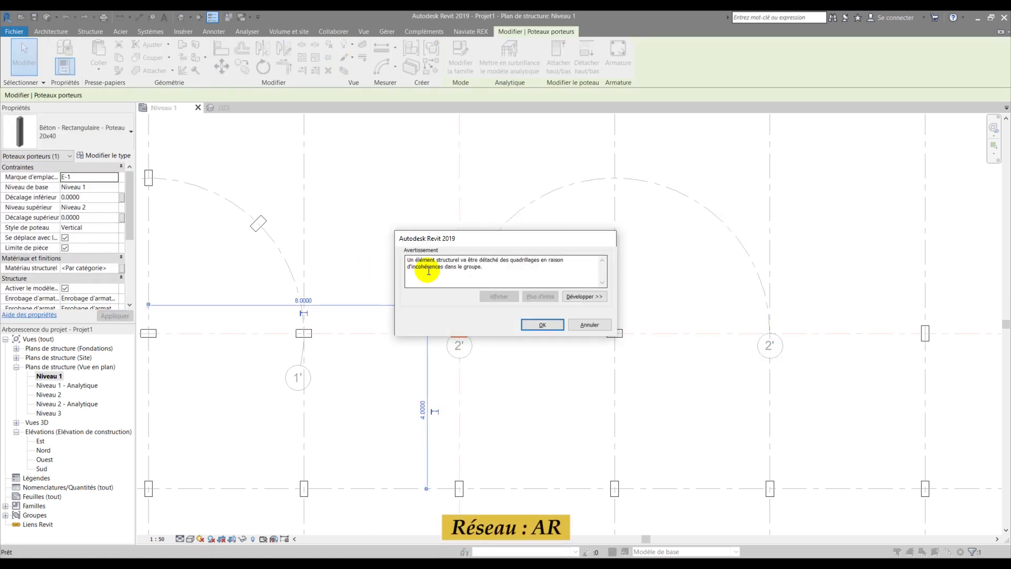
left_click(542, 325)
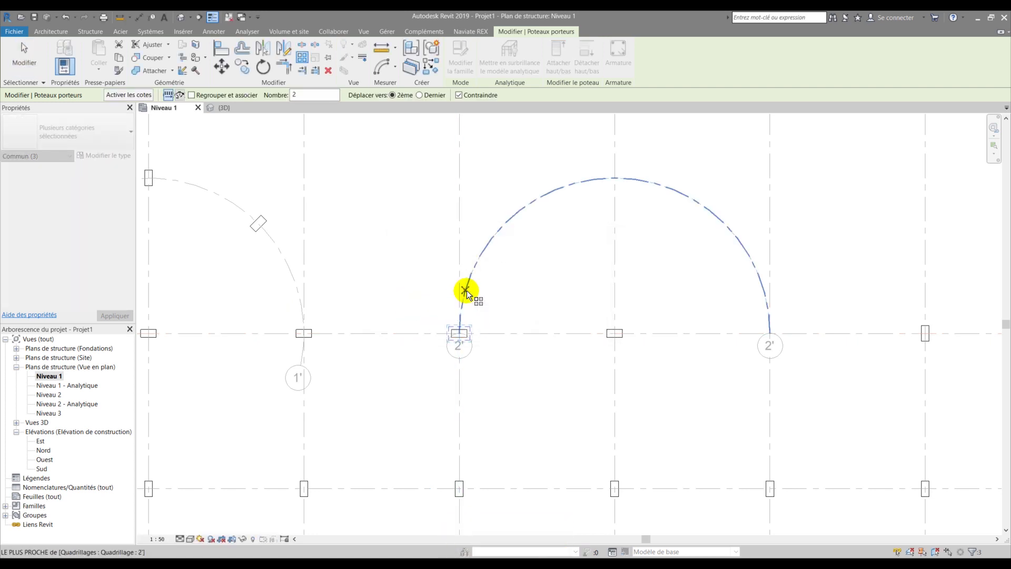
scroll(458, 332, "up", 3)
left_click(455, 338)
scroll(440, 324, "down", 2)
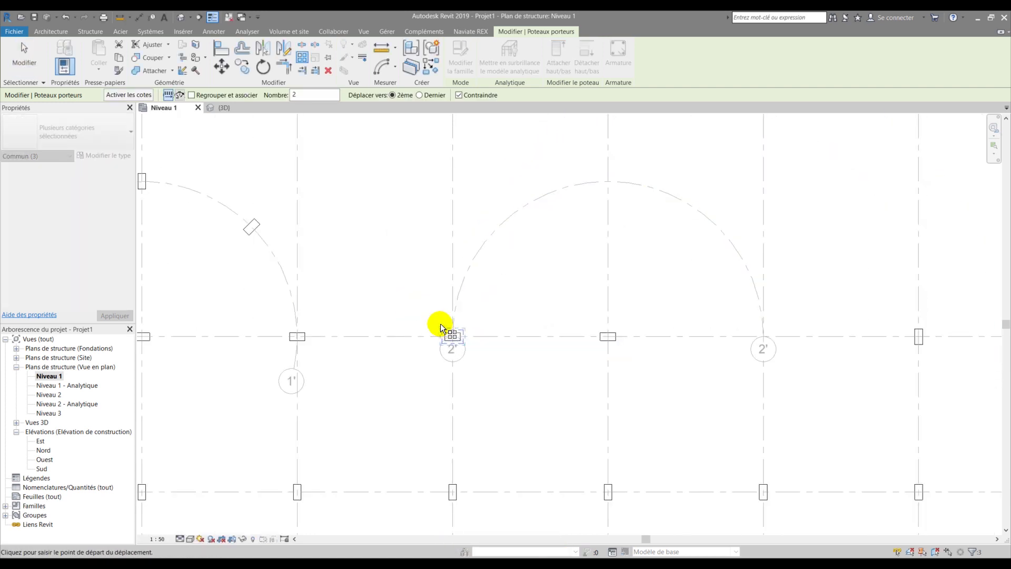
scroll(432, 288, "down", 2)
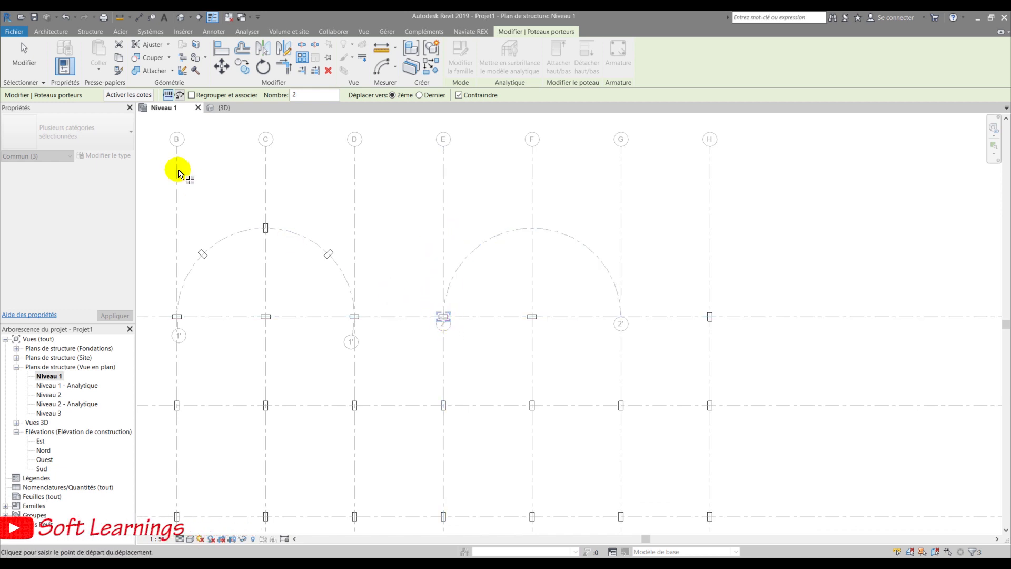
left_click(179, 95)
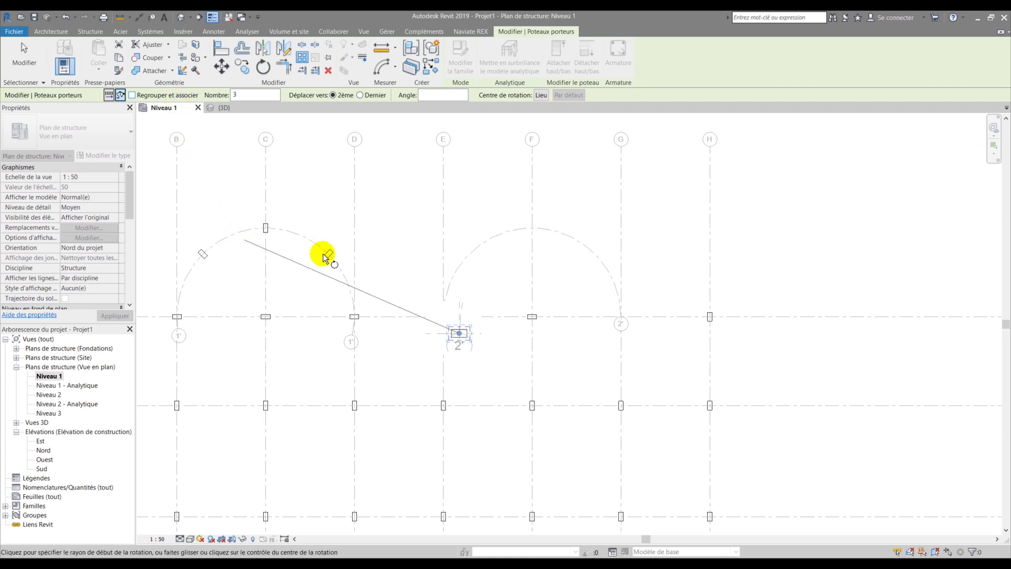
scroll(455, 305, "up", 5)
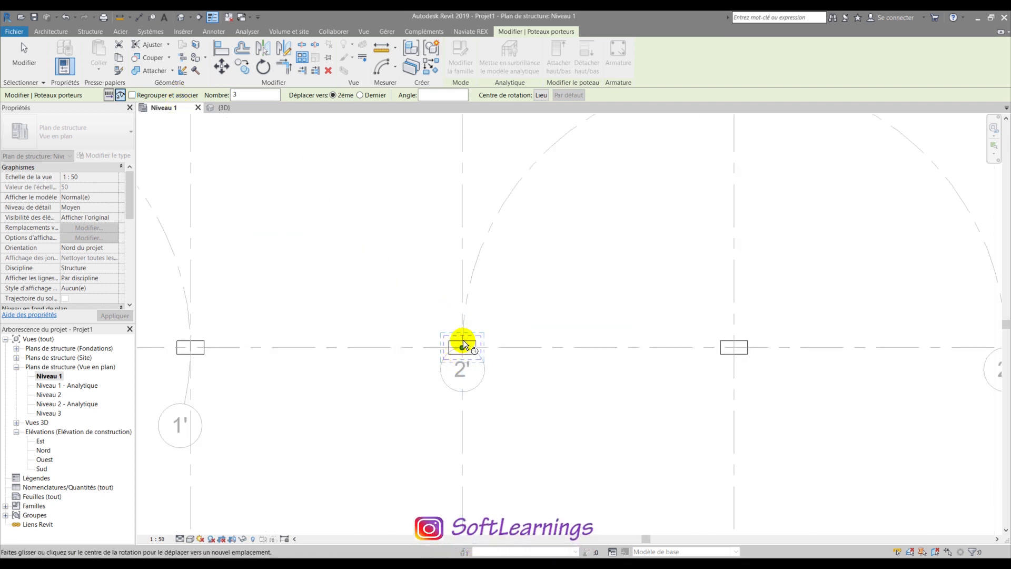
scroll(291, 144, "down", 2)
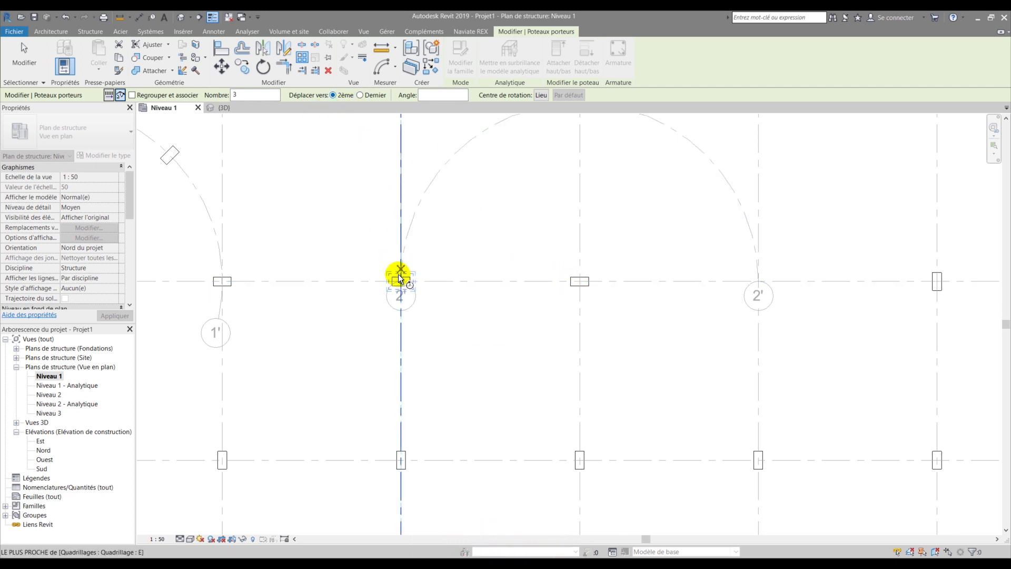
- Move the array centre to the second arc's centre and set start and end rays along grid 1
left_click_drag(538, 274, 579, 281)
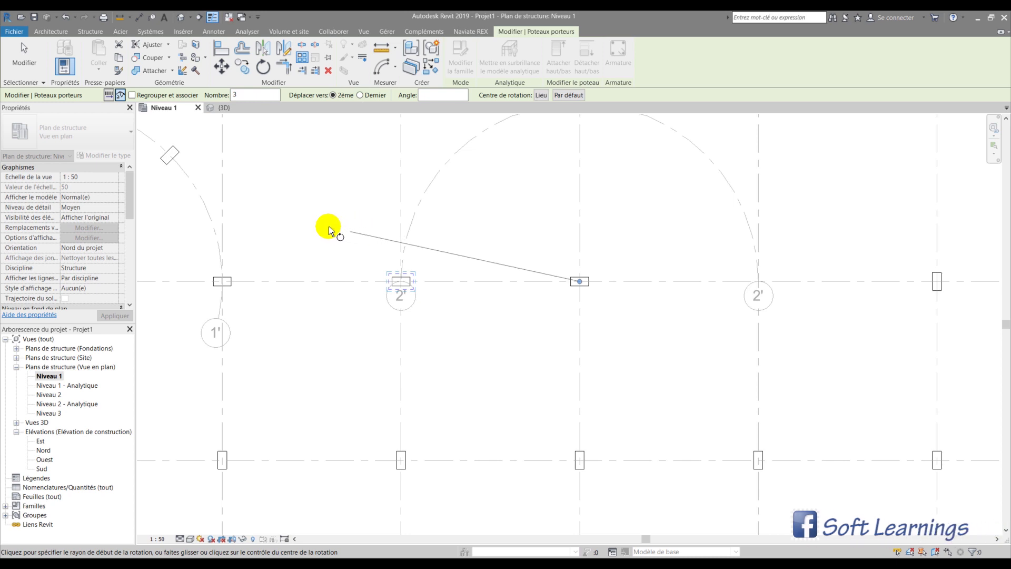
scroll(369, 290, "down", 3)
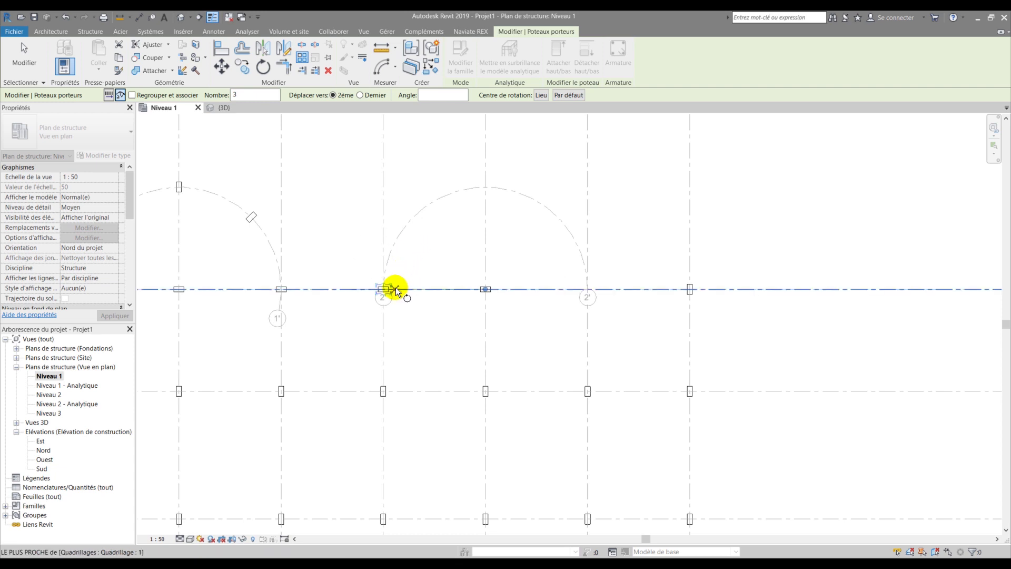
scroll(408, 229, "down", 2)
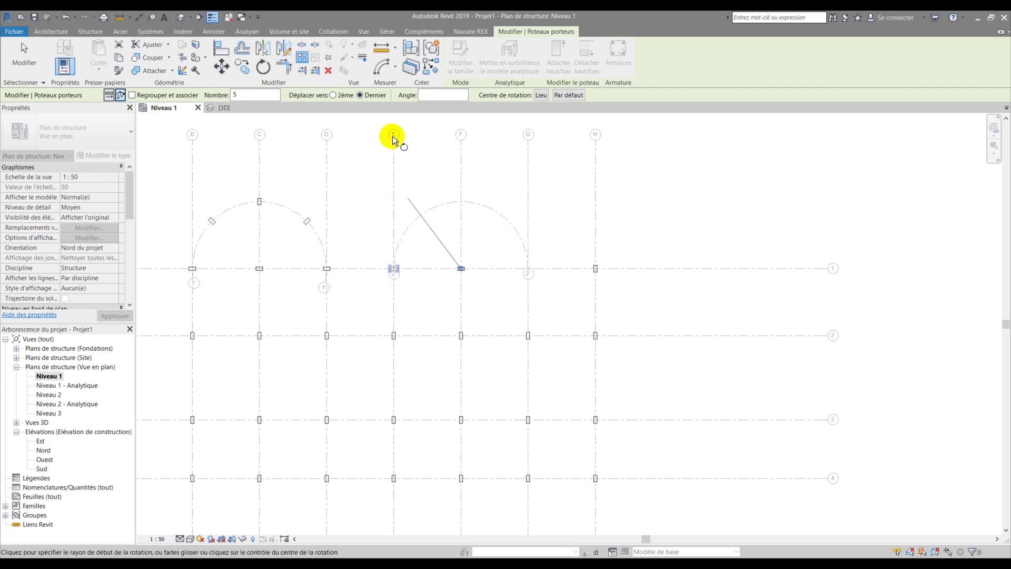
scroll(408, 269, "up", 2)
left_click(408, 267)
left_click(526, 265)
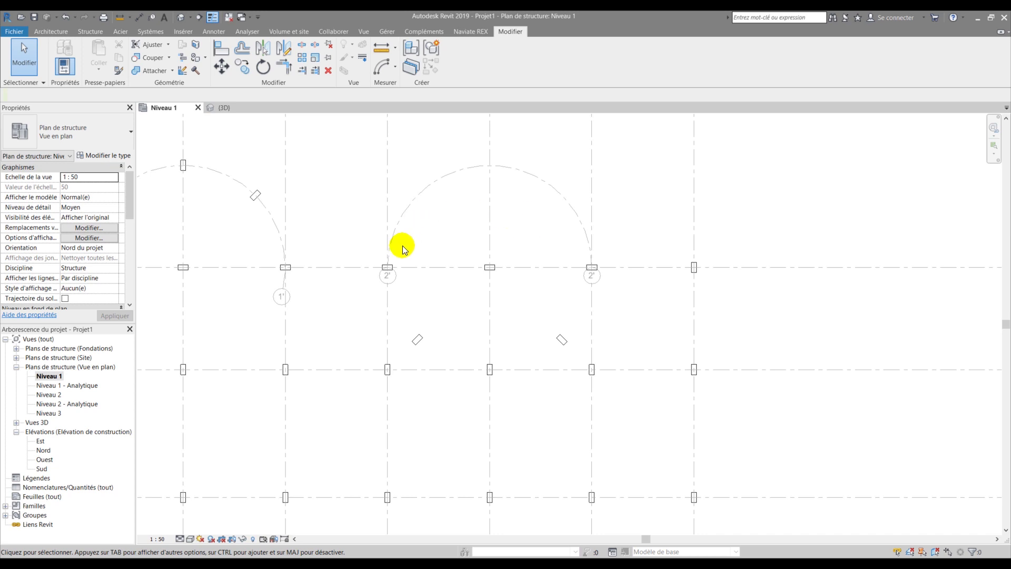
- Start an AR array on the second arc's left-end column, accept detachment, and set 5 copies
scroll(402, 245, "up", 2)
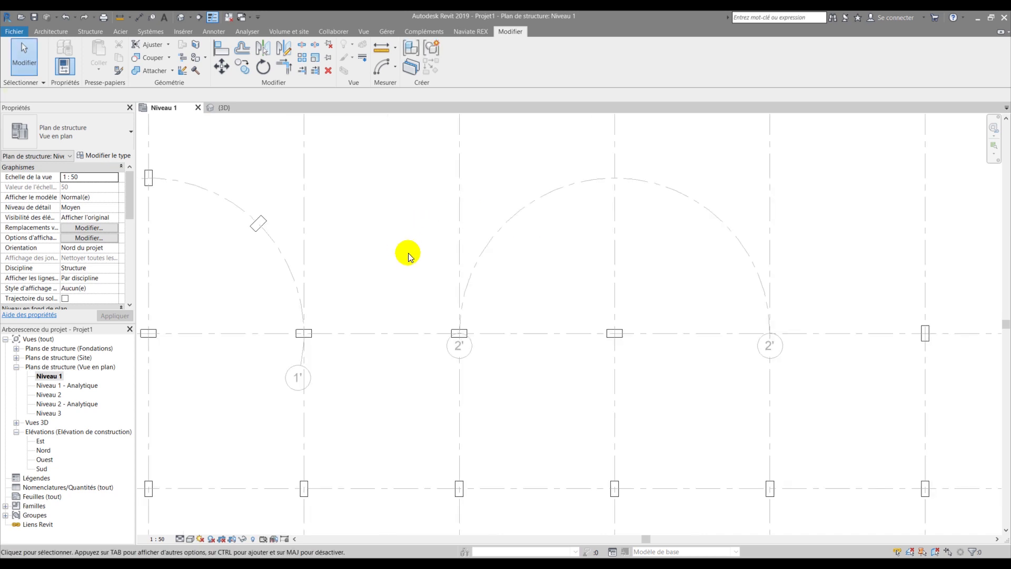
scroll(420, 298, "down", 1)
left_click_drag(420, 298, 481, 345)
key("a")
key("r")
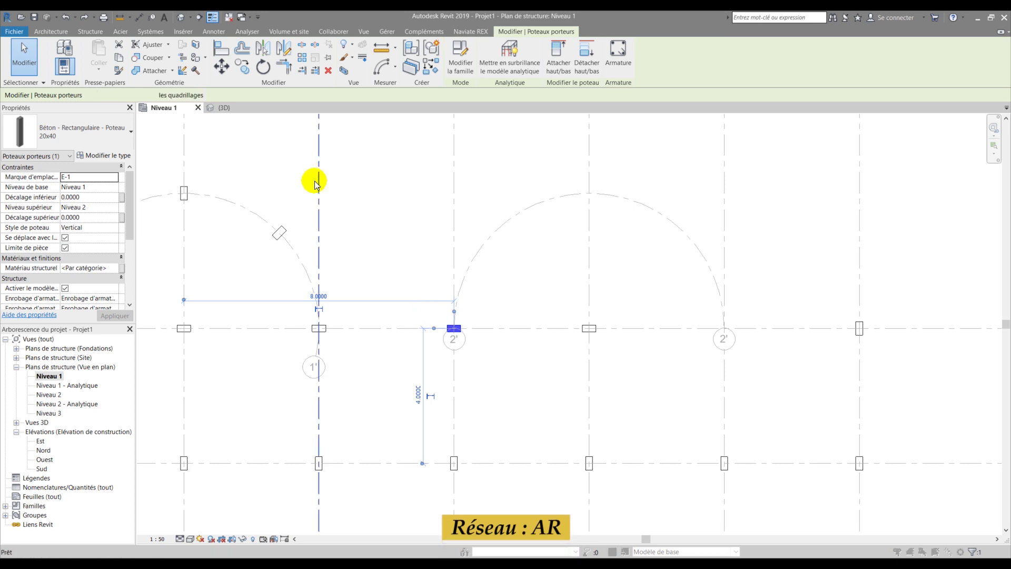
left_click(541, 325)
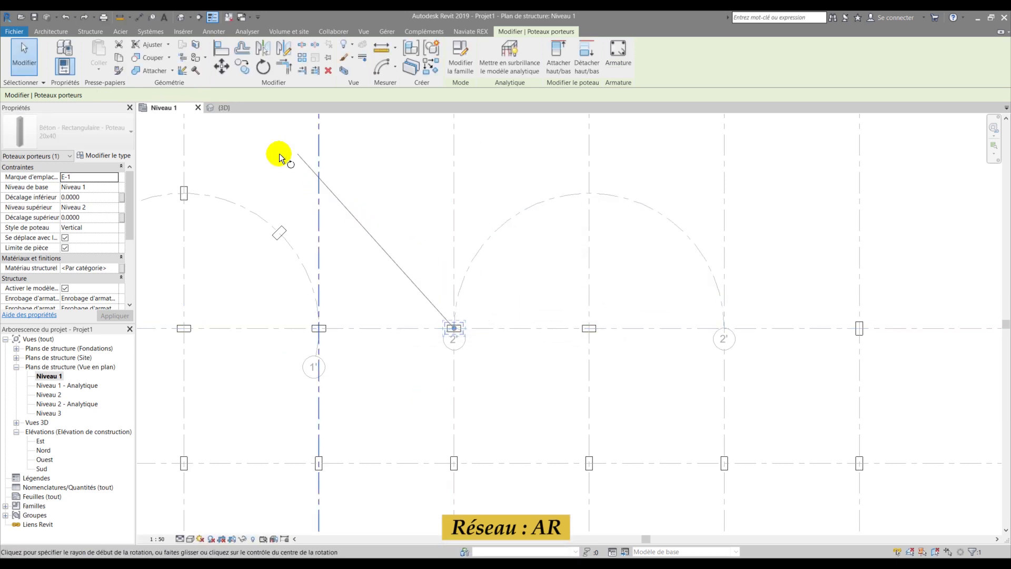
double_click(243, 93)
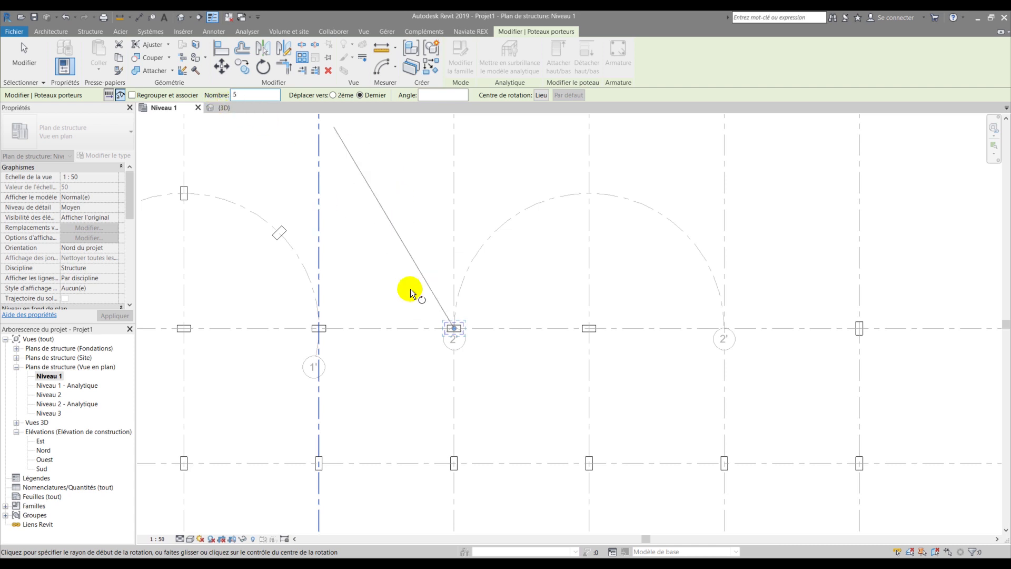
scroll(452, 338, "up", 3)
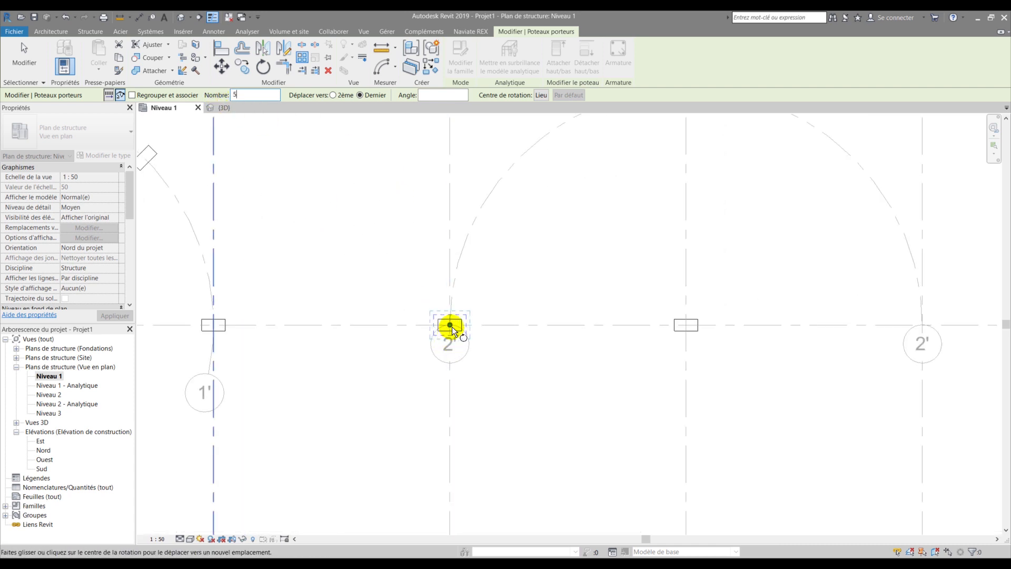
- Center the radial array on the arc's centre, set its start direction, and commit it
left_click_drag(451, 326, 685, 325)
left_click(476, 319)
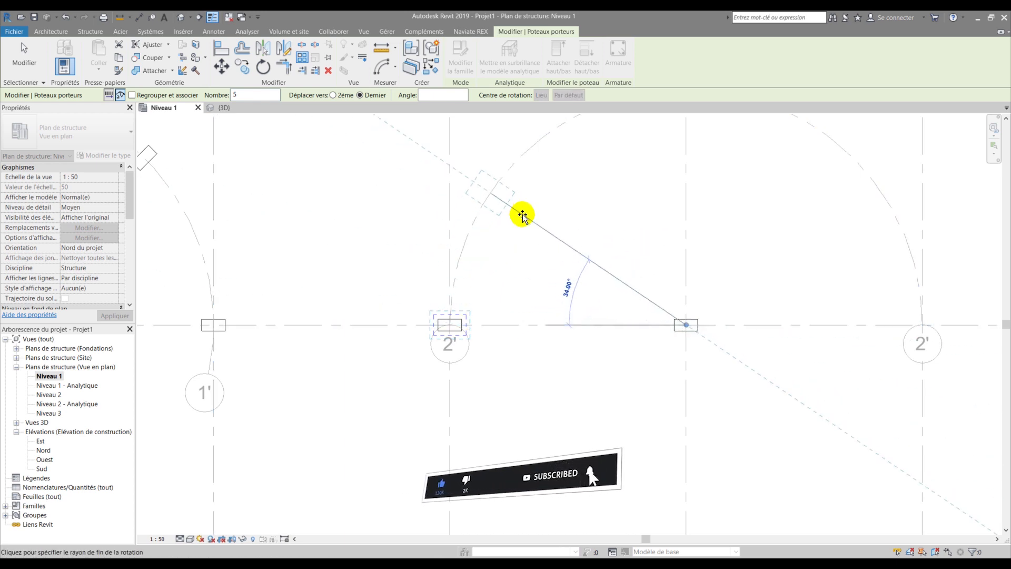
scroll(500, 232, "down", 2)
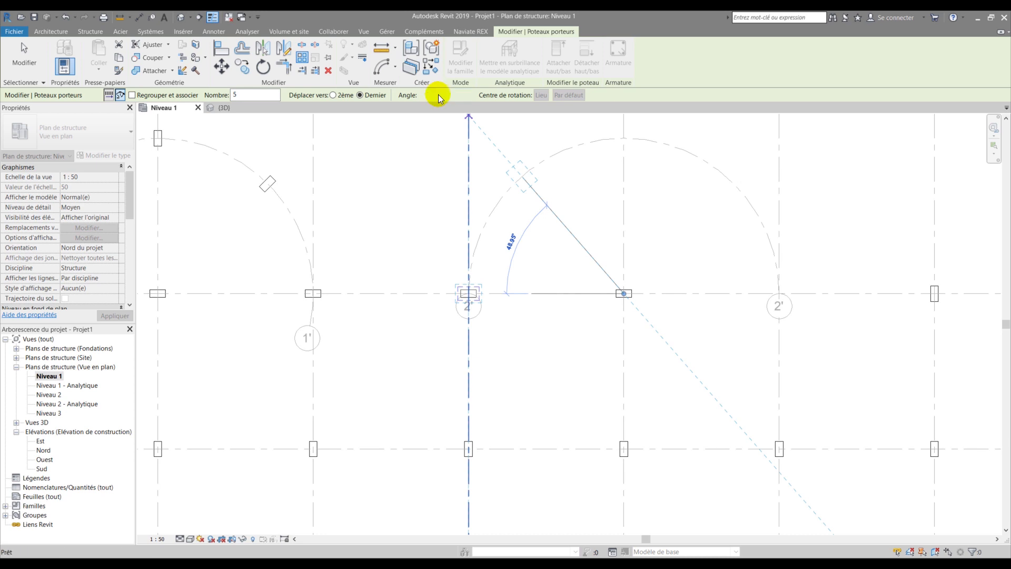
key("Return")
scroll(479, 264, "down", 2)
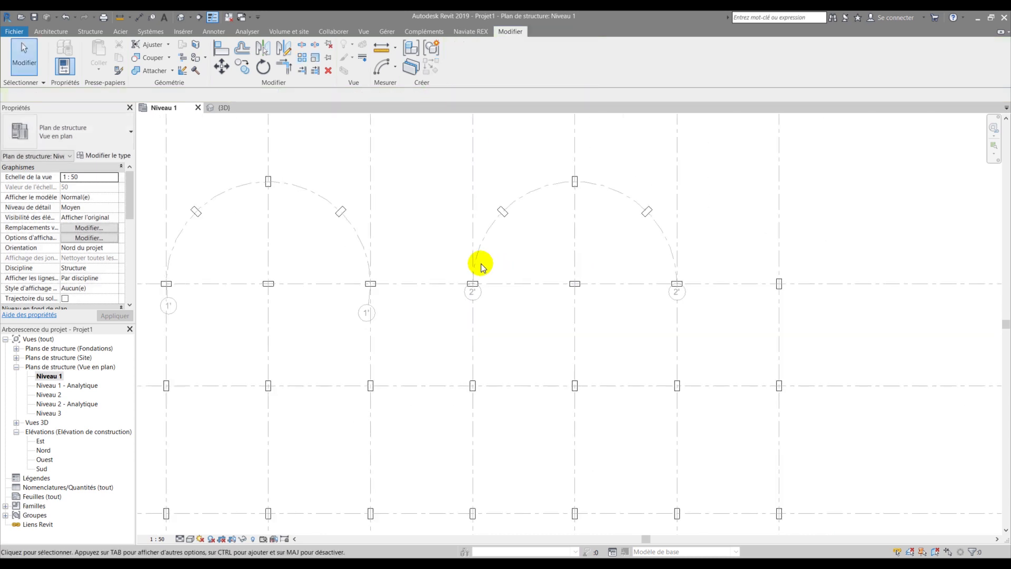
left_click_drag(637, 270, 667, 292)
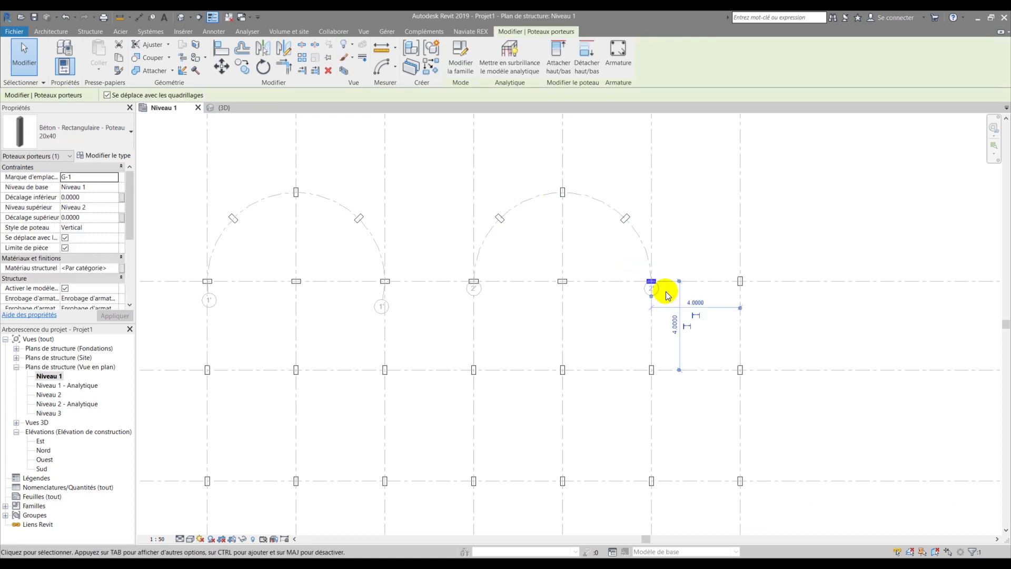
scroll(643, 270, "up", 3)
left_click(626, 270)
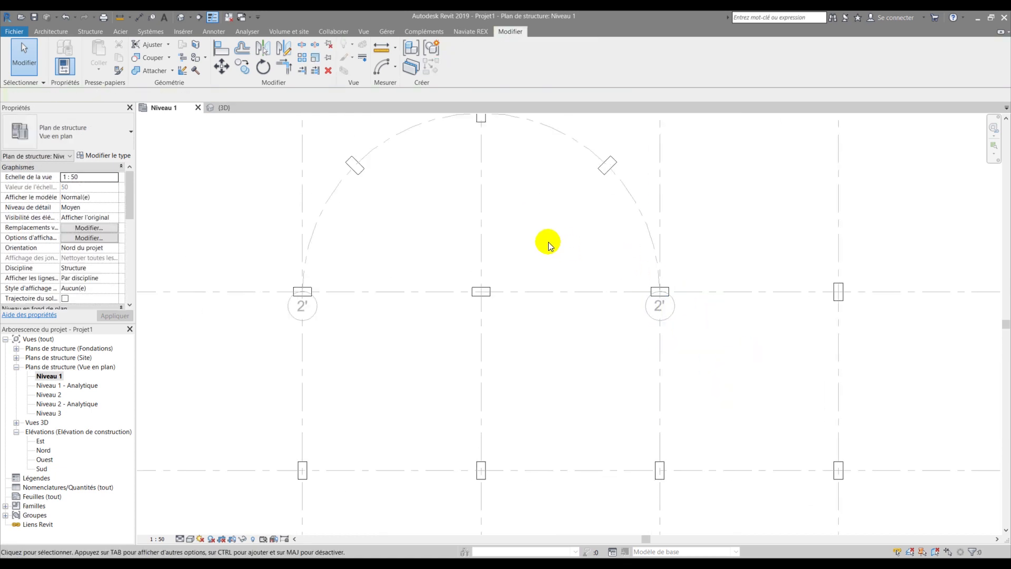
scroll(510, 246, "down", 2)
middle_click_drag(467, 248, 516, 289)
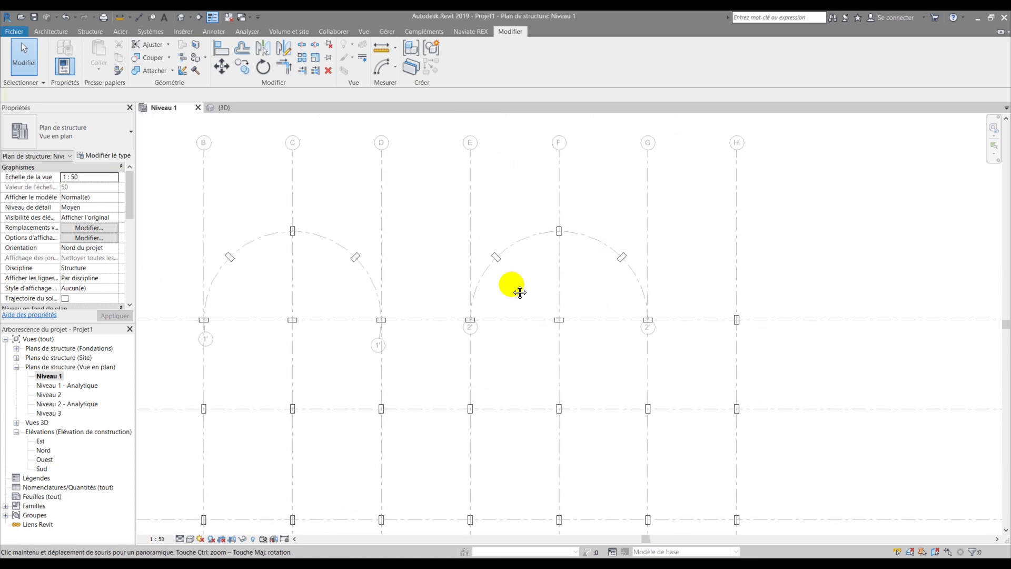
middle_click_drag(409, 268, 504, 266)
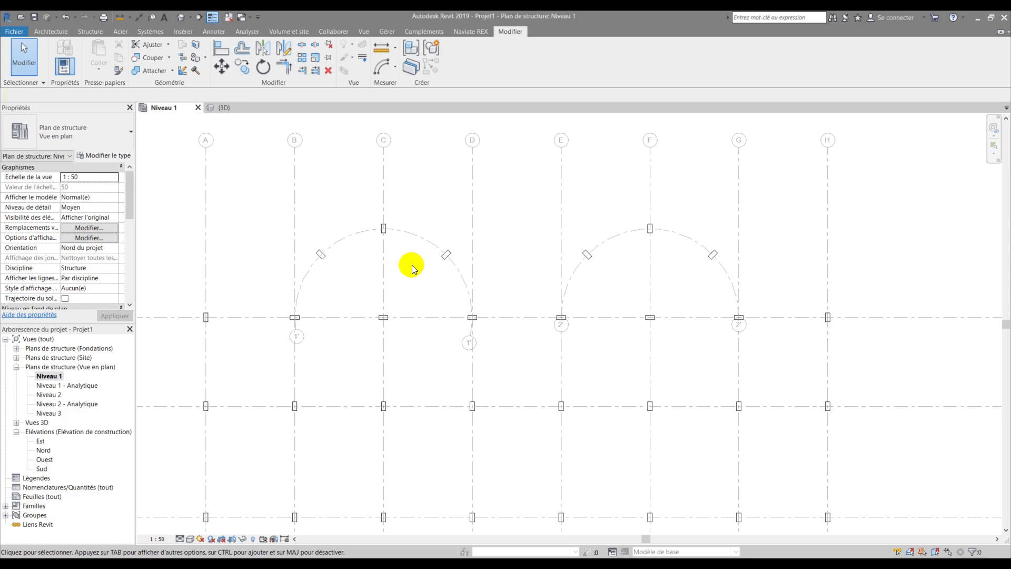
scroll(431, 302, "down", 2)
middle_click_drag(427, 300, 387, 200)
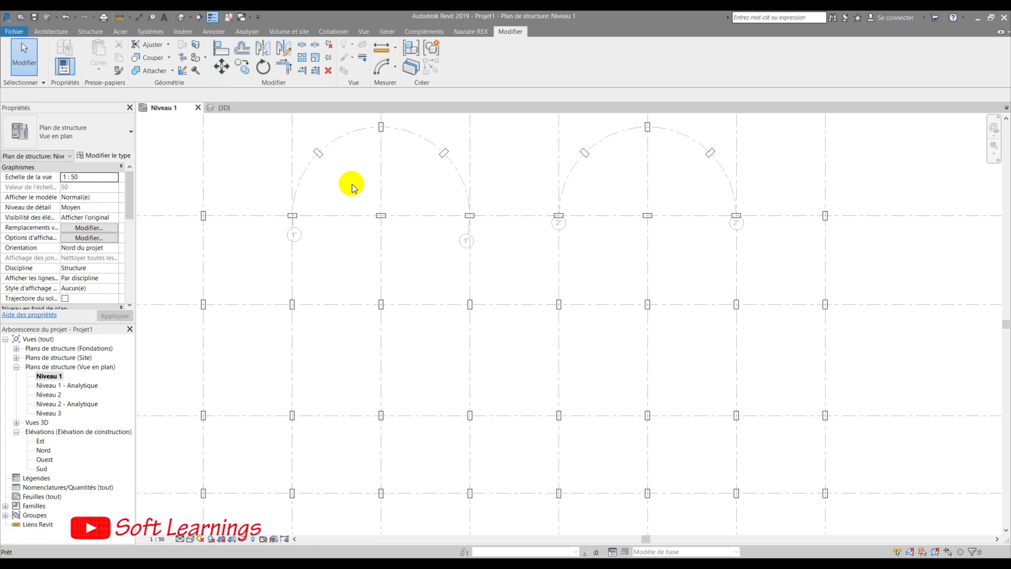
key("b")
key("m")
left_click(317, 153)
- Pick the Béton 40x60 ht beam type and draw a first beam between two columns
left_click(94, 137)
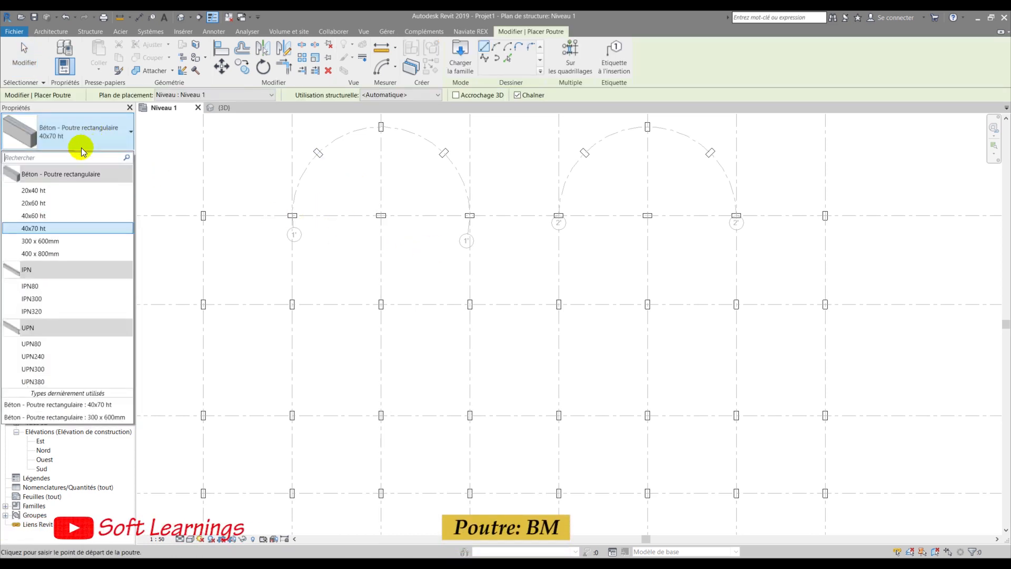
left_click(31, 215)
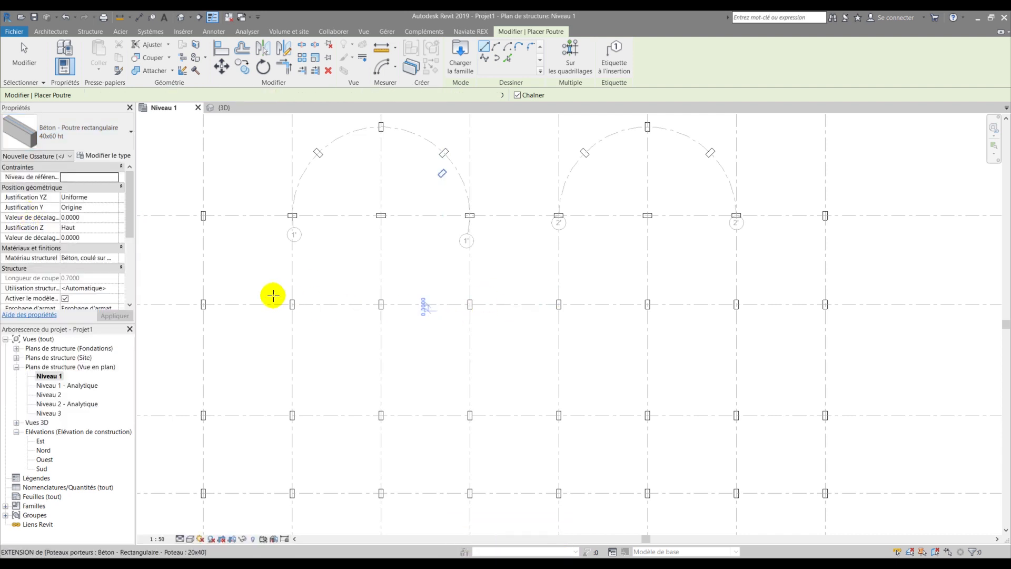
scroll(263, 268, "down", 2)
scroll(258, 250, "up", 4)
scroll(256, 251, "up", 9)
left_click(273, 250)
scroll(224, 299, "down", 5)
scroll(225, 301, "down", 5)
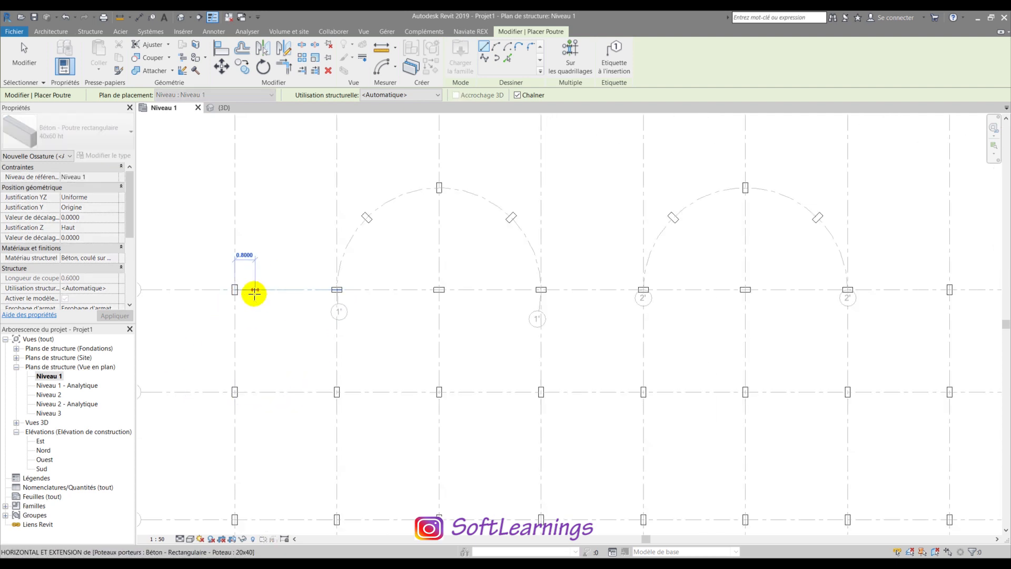
scroll(264, 289, "down", 3)
scroll(653, 289, "up", 6)
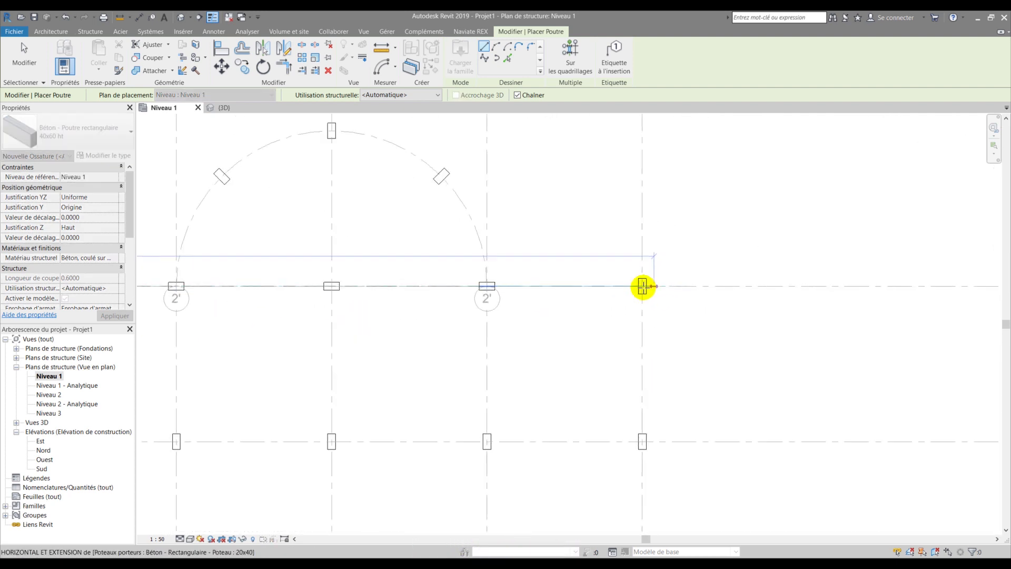
left_click(636, 282)
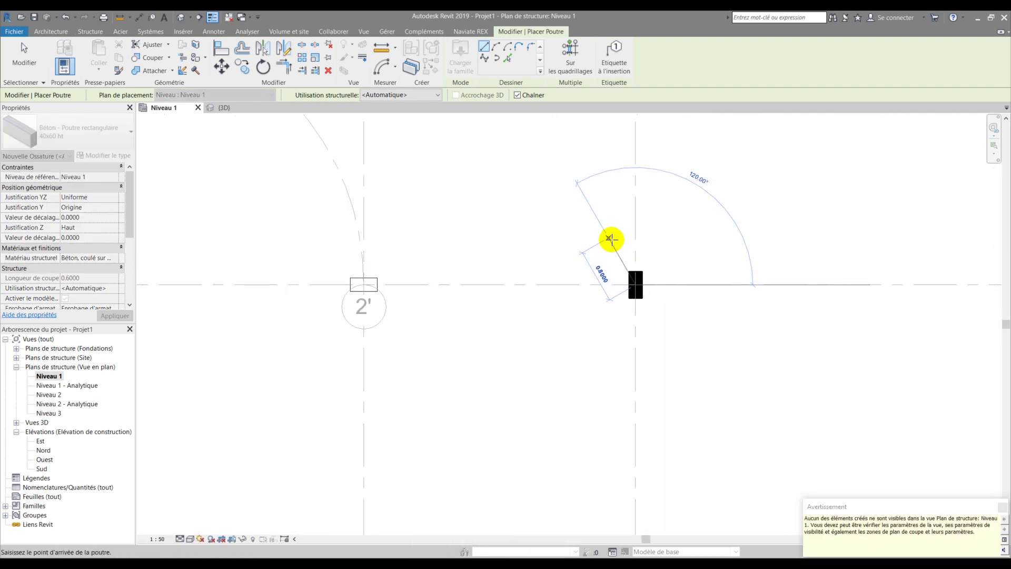
key("Escape")
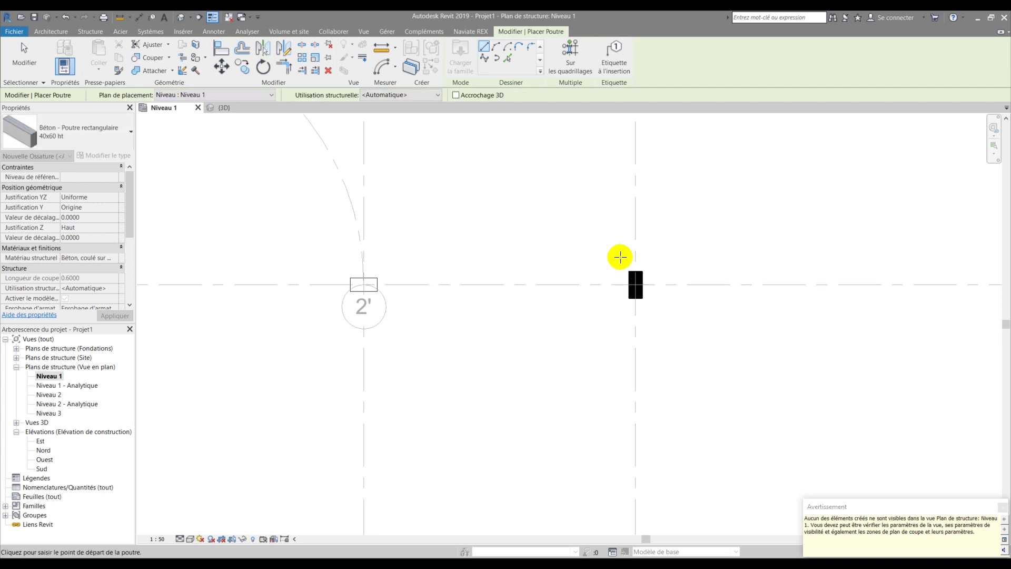
- Set the placement plane to Niveau 2 and draw beams from A/1 to H/1, then down to H/5
scroll(632, 270, "down", 5)
scroll(634, 269, "down", 3)
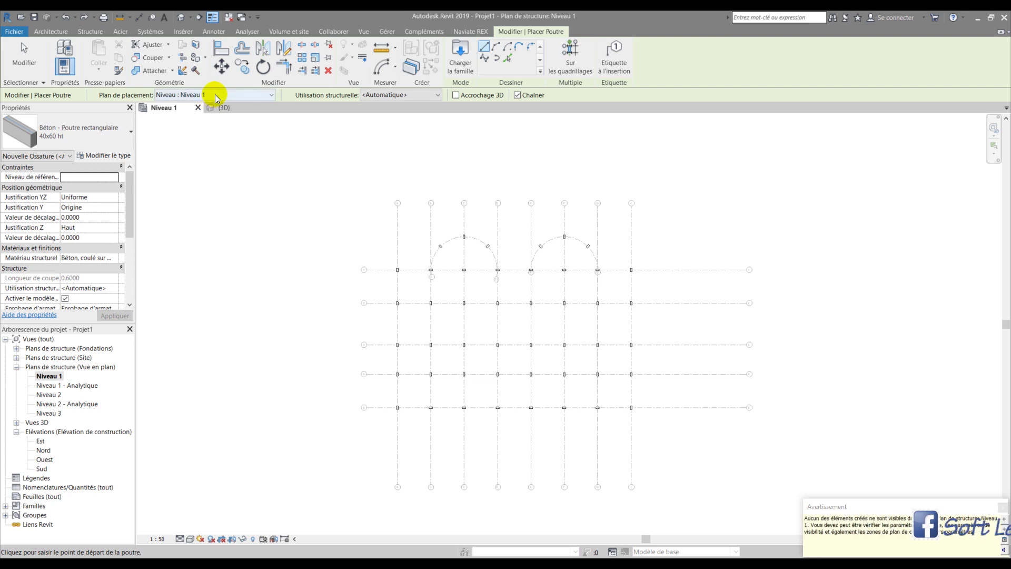
left_click(214, 95)
left_click(192, 122)
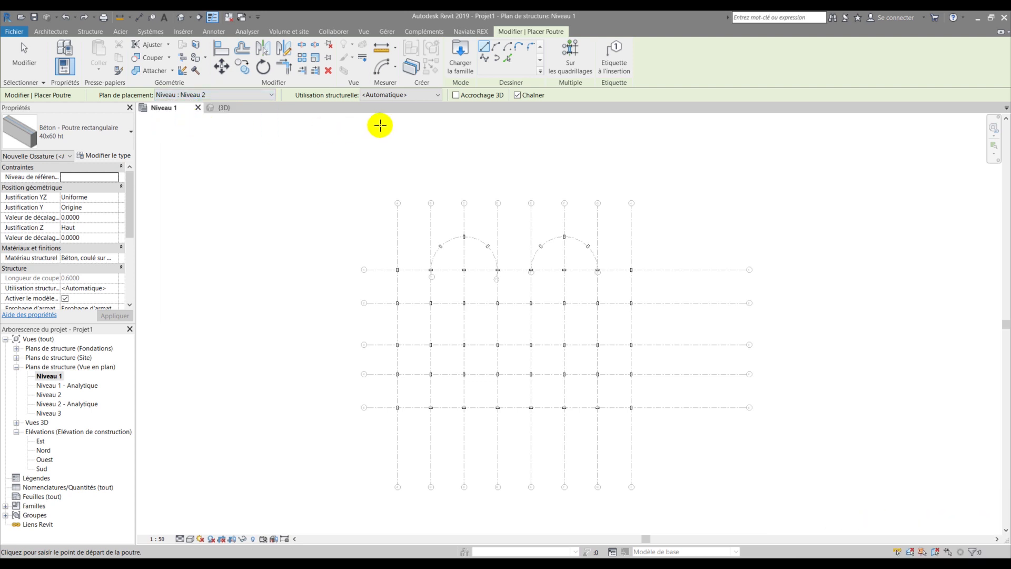
scroll(397, 263, "up", 5)
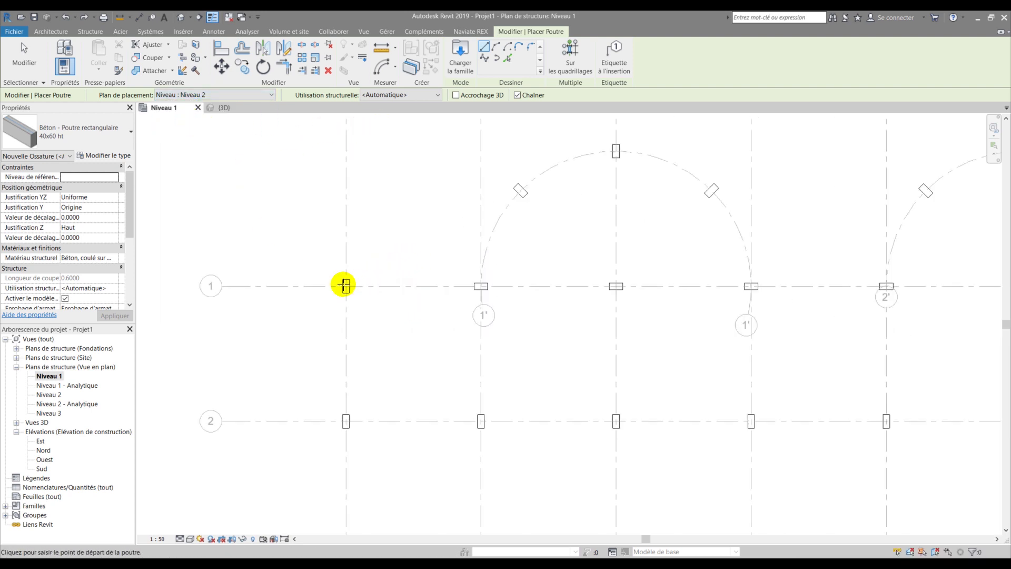
left_click(325, 293)
scroll(260, 331, "down", 5)
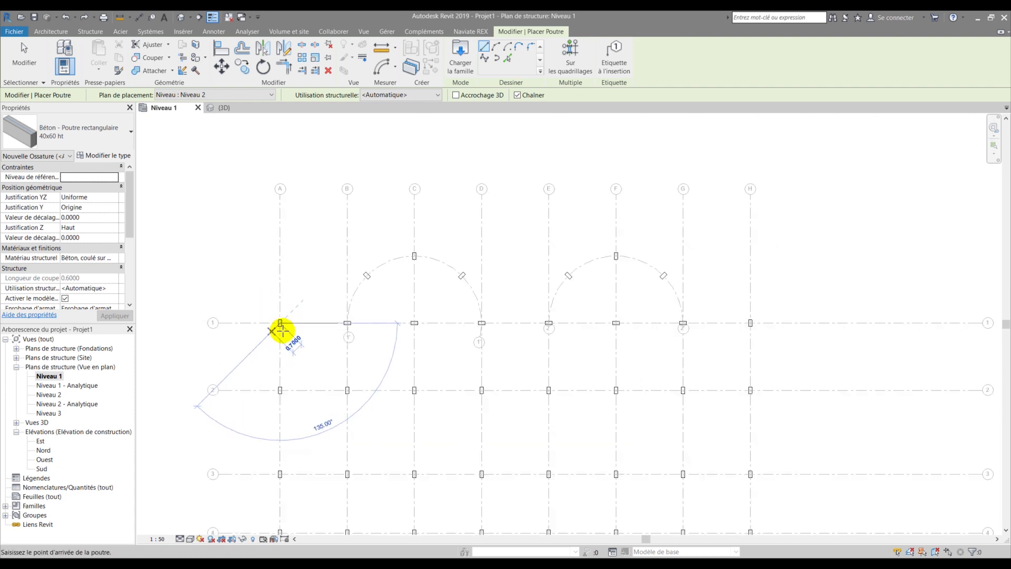
scroll(753, 318, "up", 5)
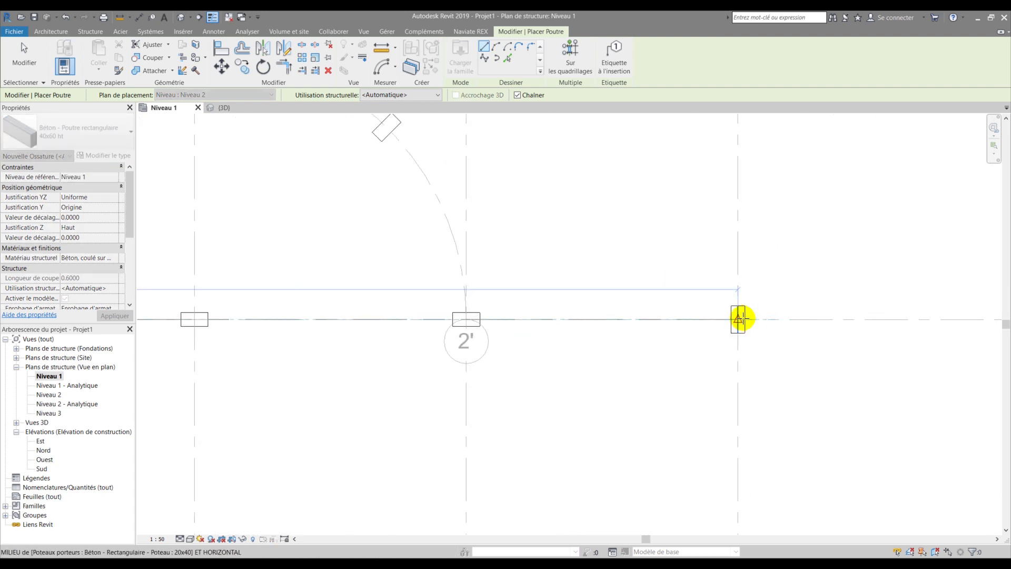
left_click(663, 254)
scroll(569, 255, "down", 5)
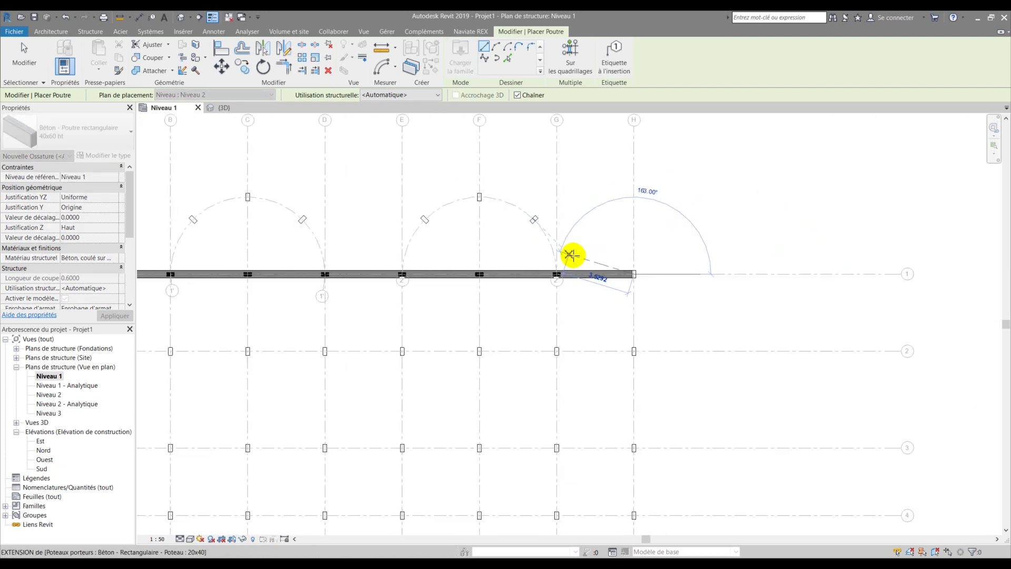
scroll(597, 414, "up", 8)
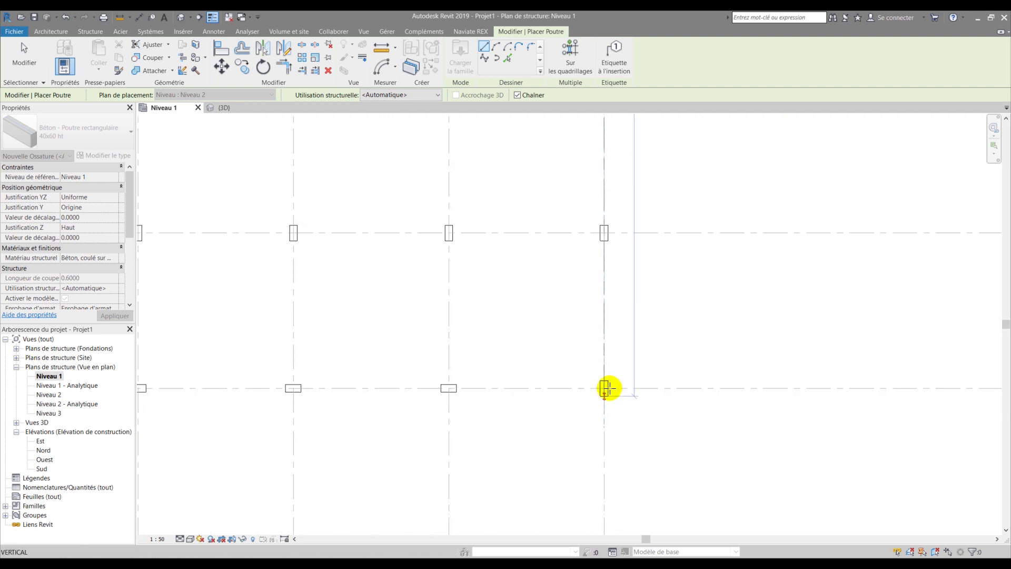
left_click(594, 398)
scroll(595, 398, "down", 6)
key("Escape")
key("Escape")
scroll(578, 397, "down", 4)
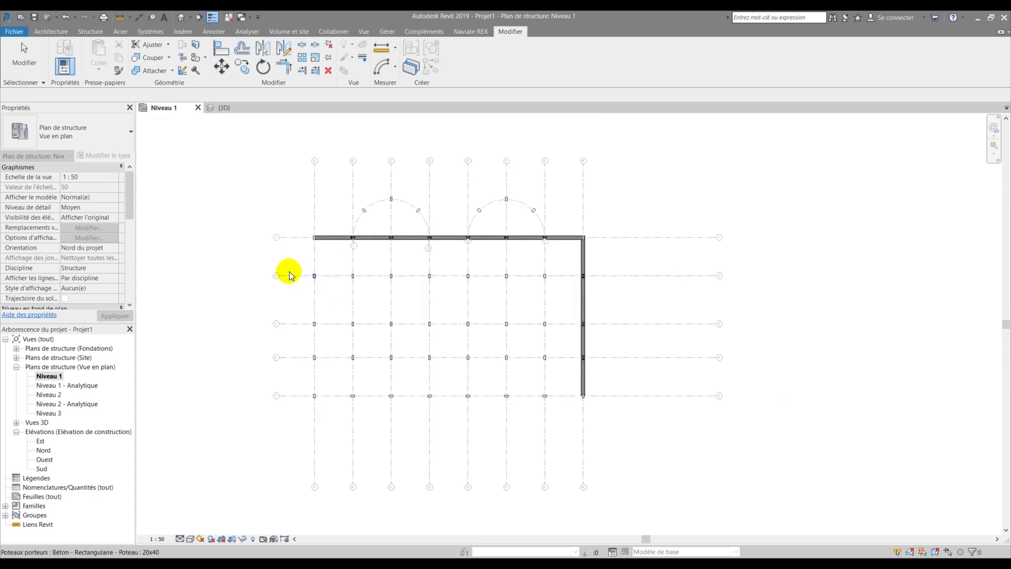
scroll(300, 229, "up", 8)
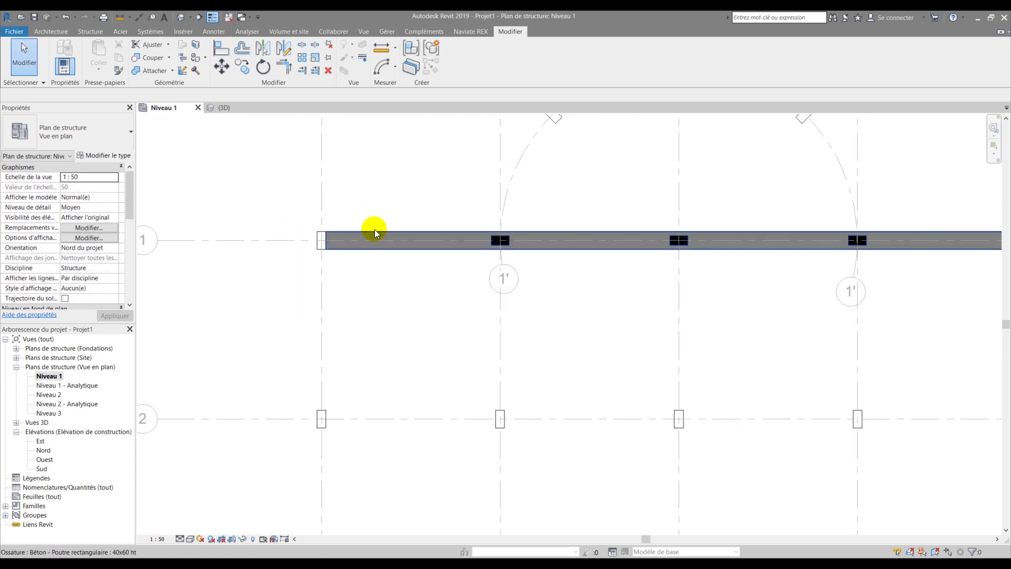
- Copy the grid 1 beam onto grid 2, grid 3 and a lower grid line
left_click(375, 230)
key("o")
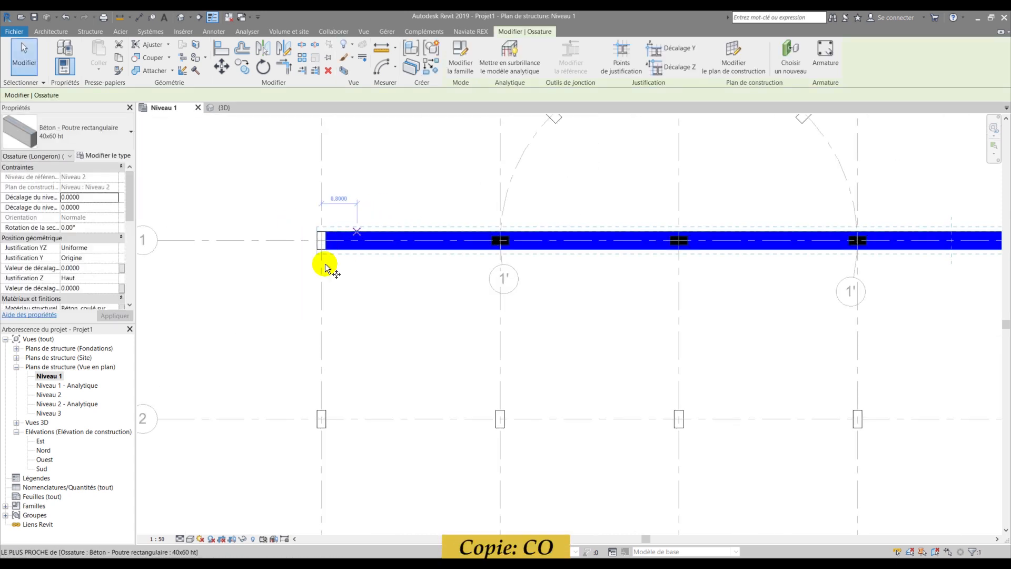
scroll(311, 240, "up", 3)
left_click(331, 240)
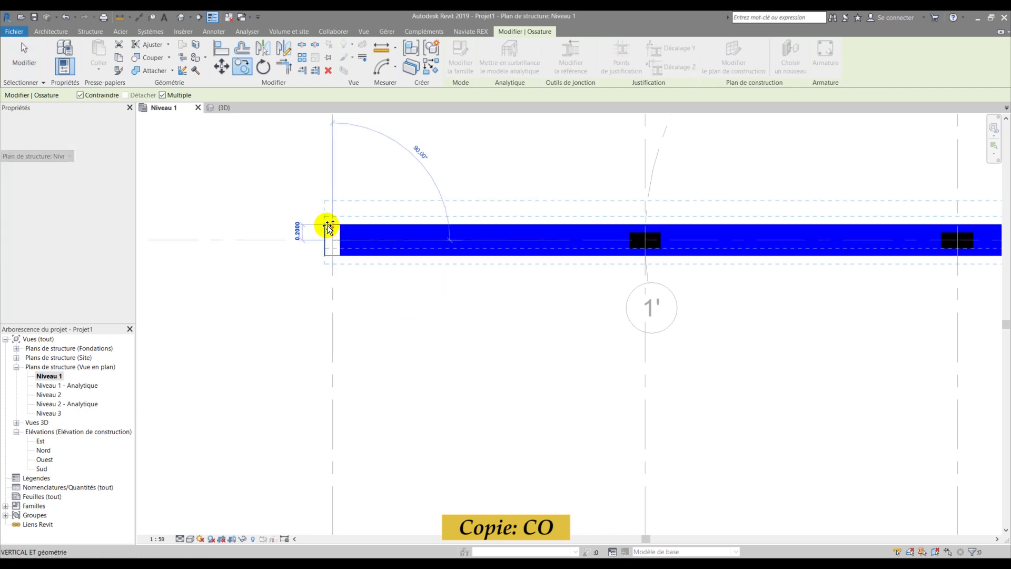
scroll(323, 289, "down", 3)
scroll(325, 363, "up", 3)
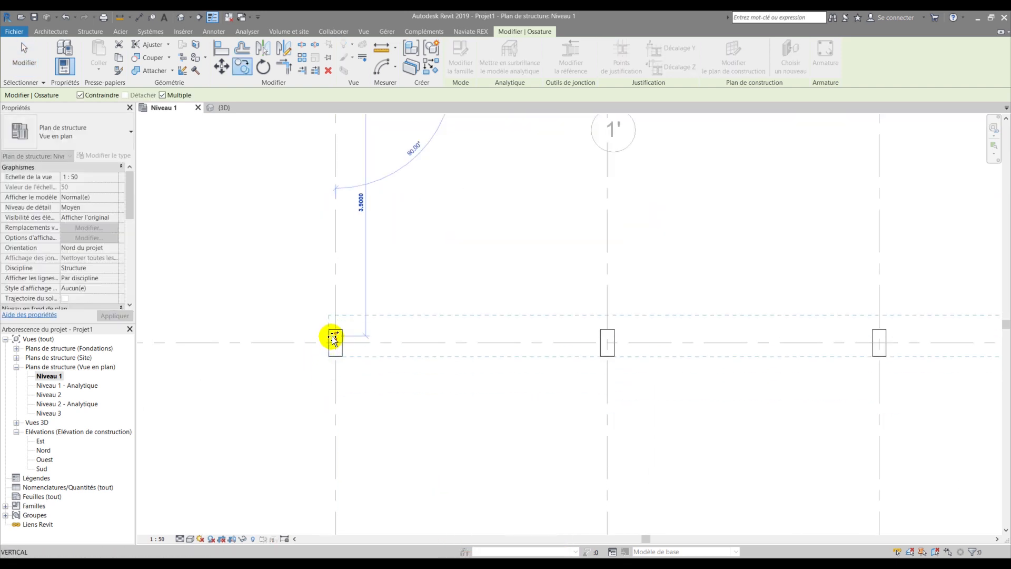
left_click(333, 340)
scroll(343, 233, "down", 5)
scroll(334, 369, "up", 5)
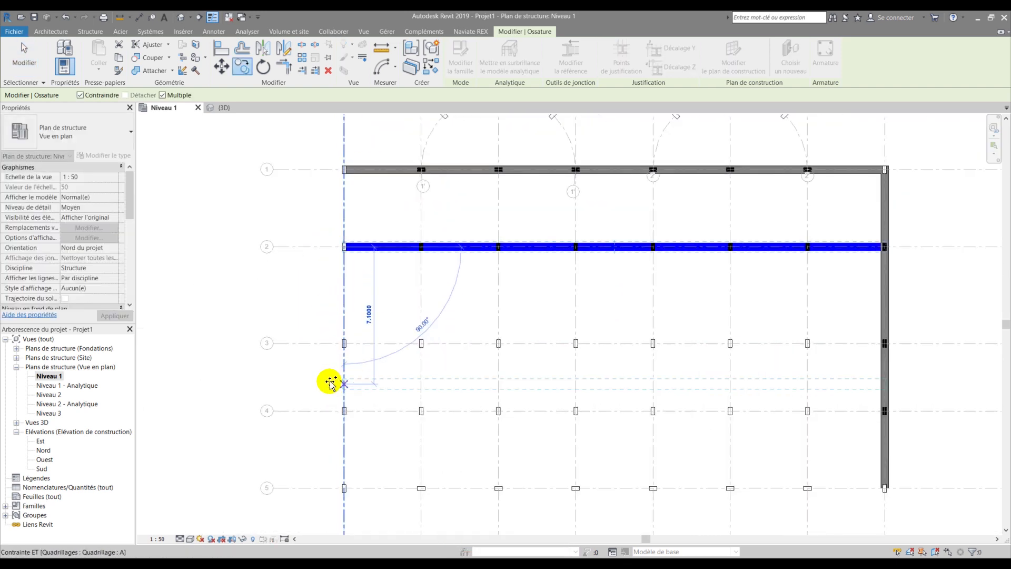
left_click(354, 307)
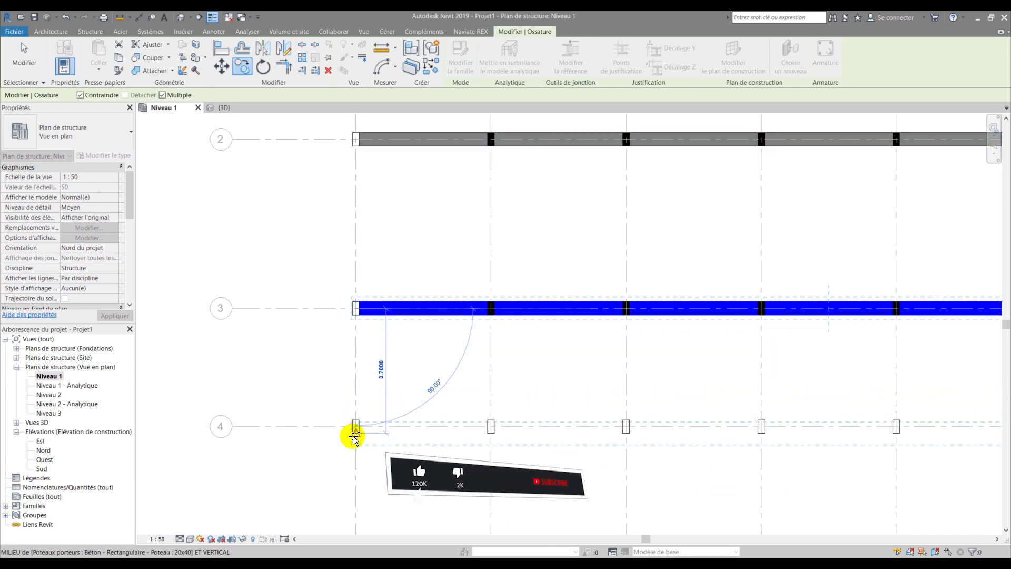
scroll(343, 424, "down", 2)
scroll(350, 414, "up", 4)
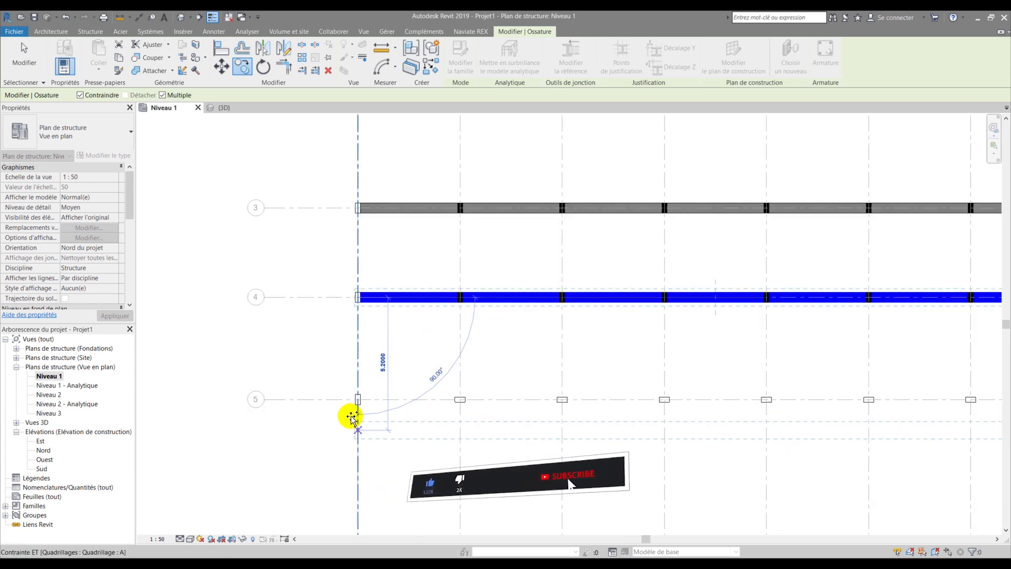
left_click(365, 379)
scroll(316, 389, "down", 2)
key("Escape")
scroll(289, 383, "down", 3)
- Select the vertical beam on grid H and launch the Array (AR) tool
left_click(768, 357)
middle_click_drag(768, 357, 621, 413)
scroll(649, 339, "up", 3)
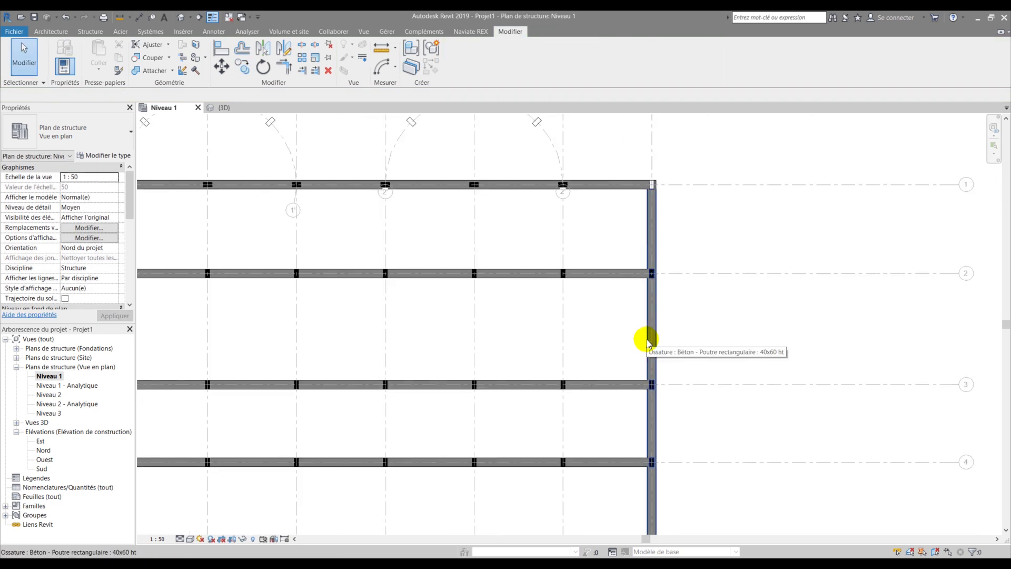
left_click(647, 339)
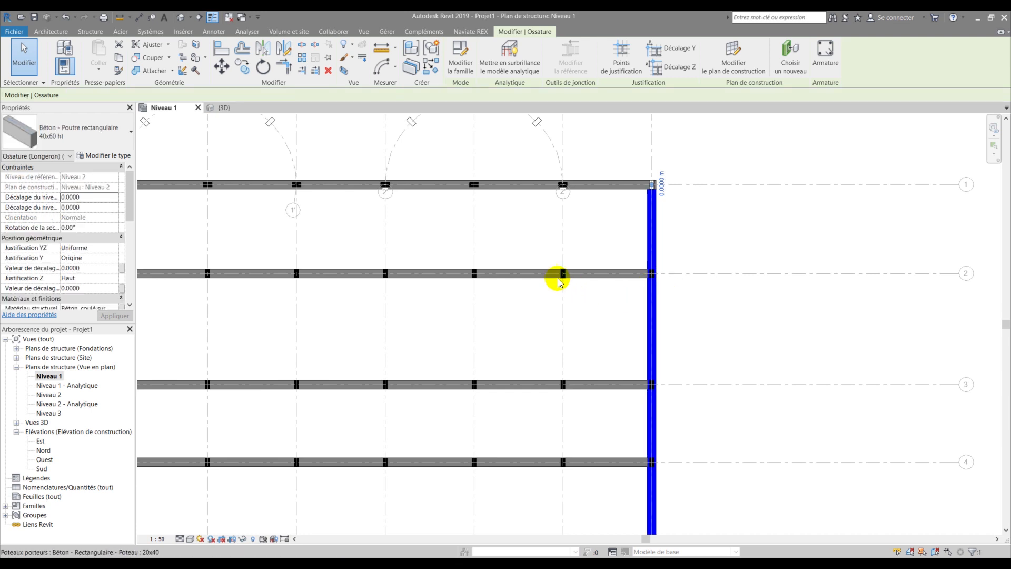
scroll(542, 327, "down", 3)
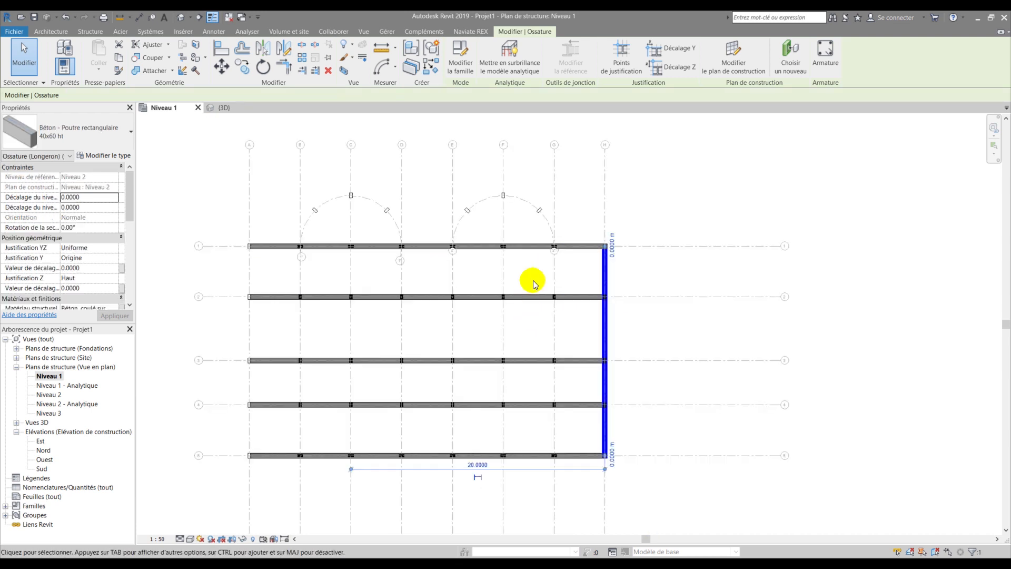
scroll(569, 254, "up", 3)
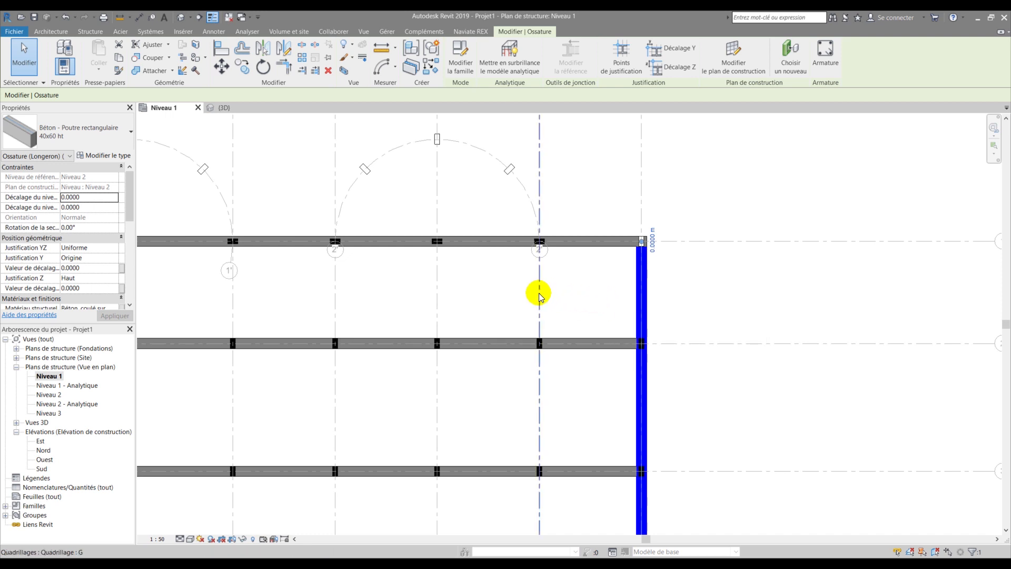
scroll(610, 286, "down", 2)
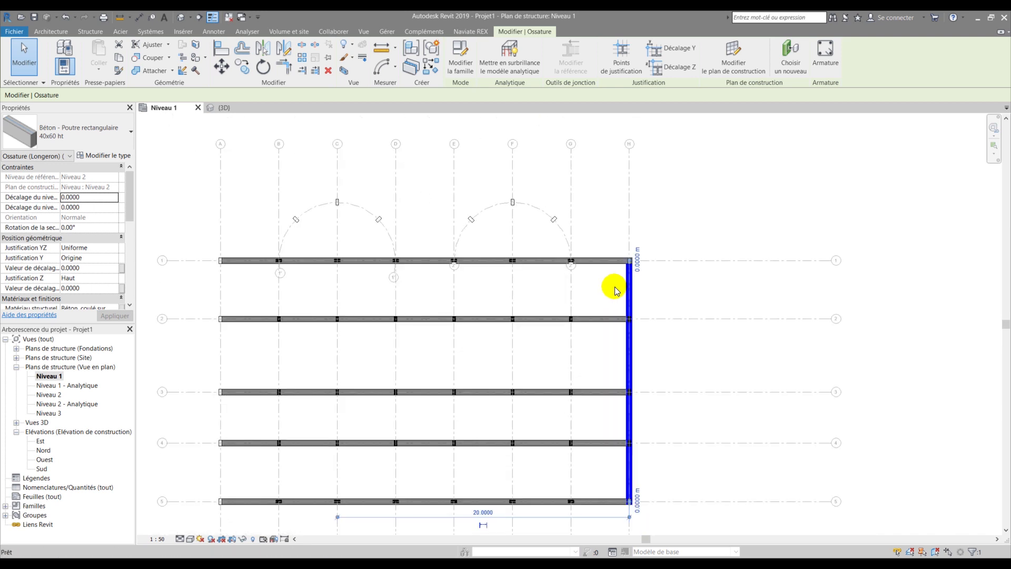
key("a")
key("r")
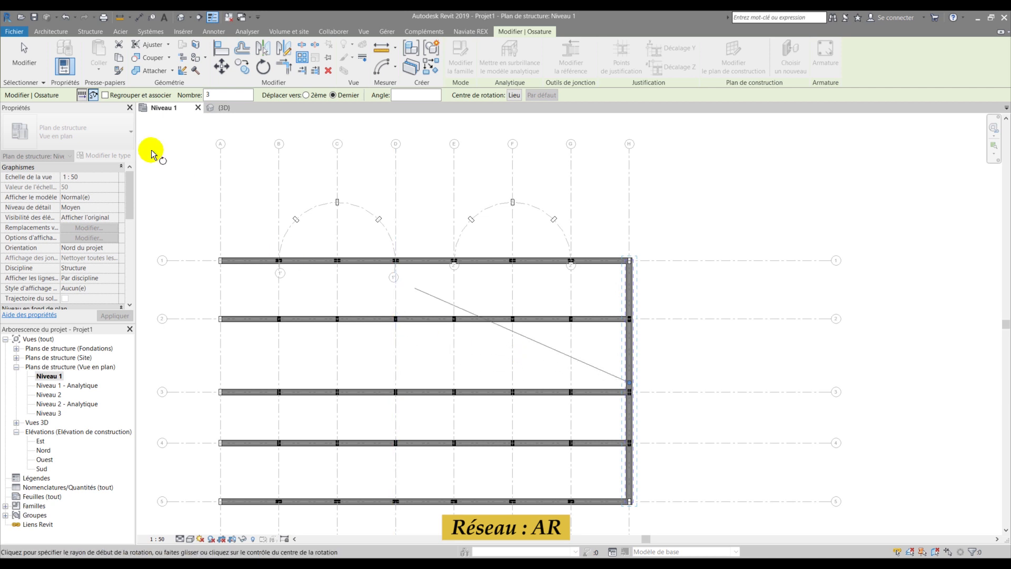
- Array the grid H beam linearly with 8 copies from grid H to grid A
left_click(82, 95)
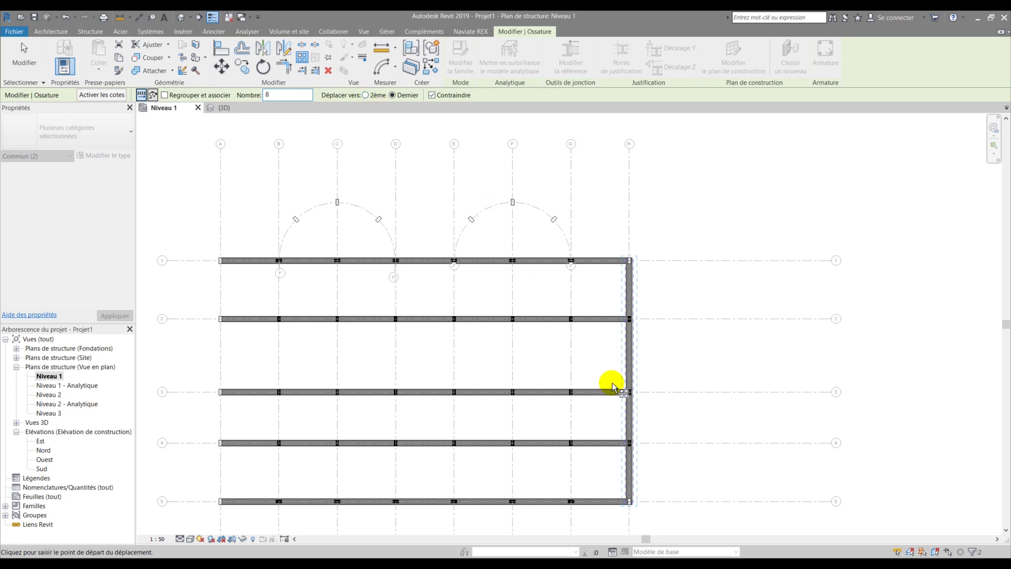
left_click(629, 205)
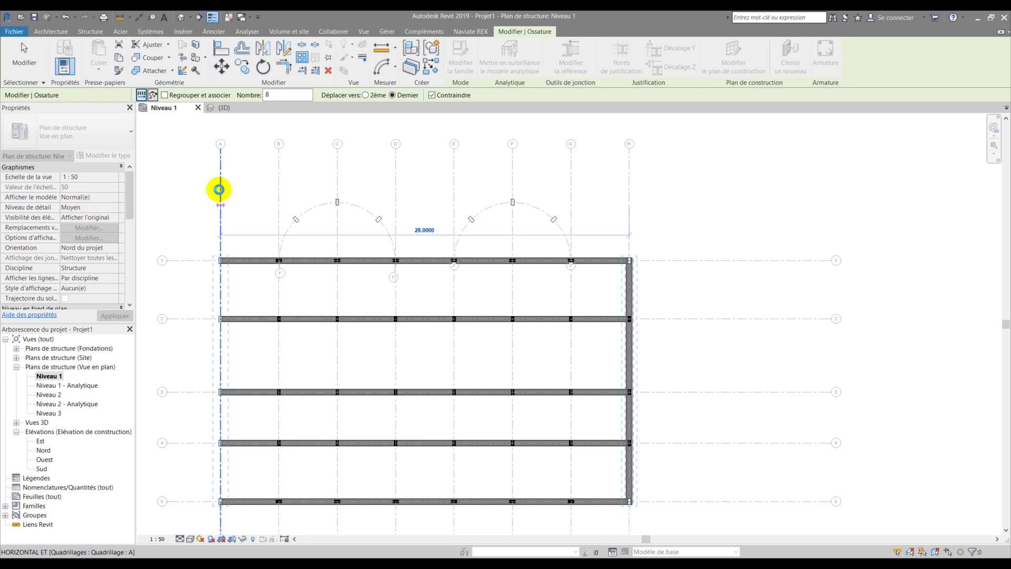
left_click(218, 190)
scroll(353, 293, "up", 3)
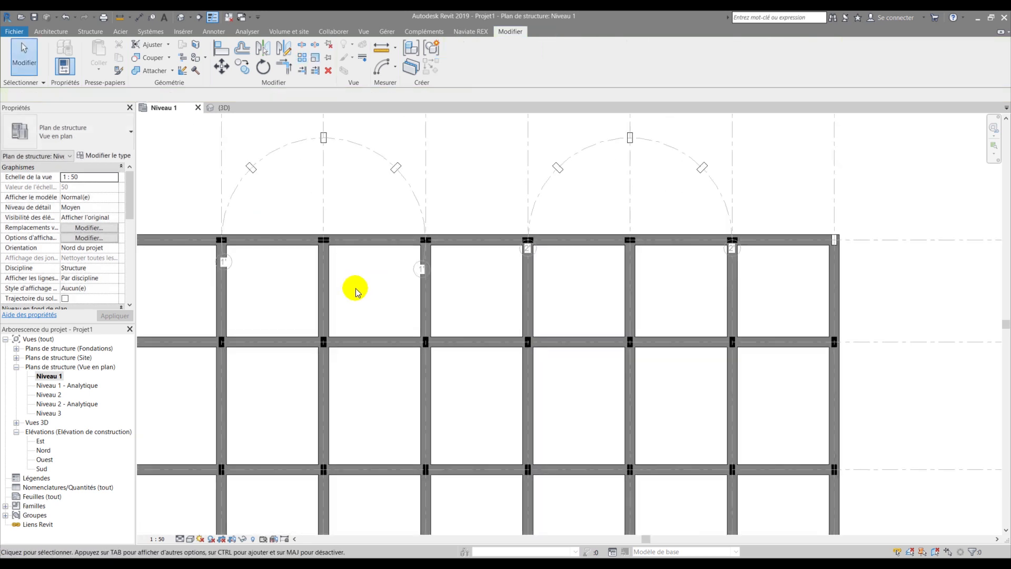
scroll(371, 291, "down", 3)
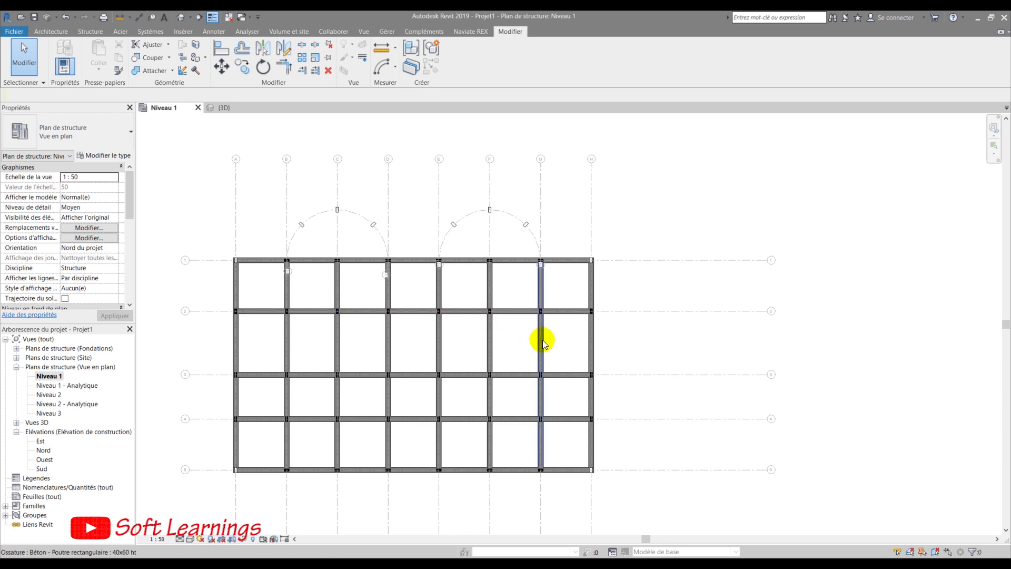
scroll(541, 342, "up", 3)
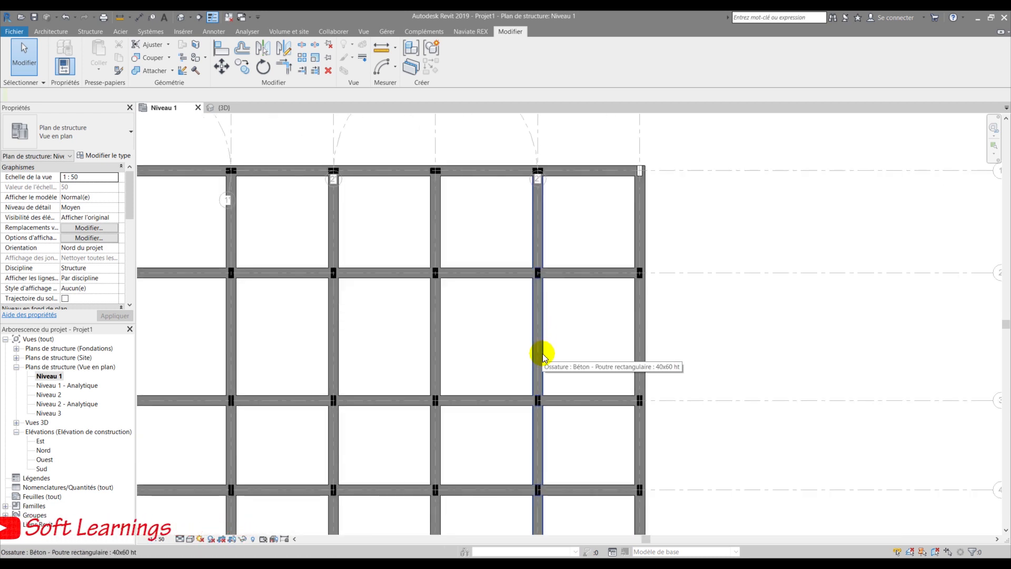
scroll(540, 358, "down", 3)
scroll(544, 401, "up", 3)
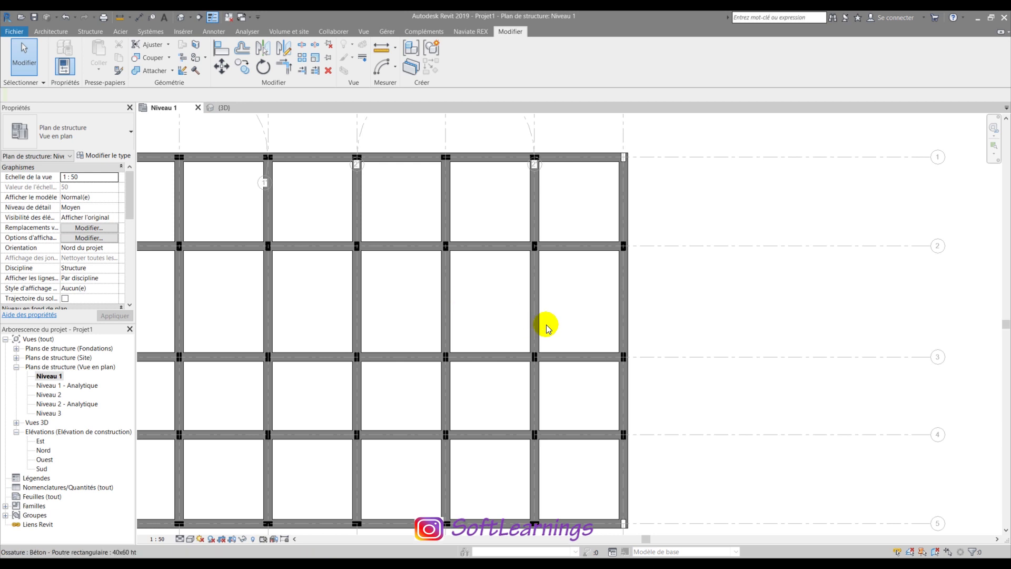
- Use single-element Trim/Extend to cut the grid 2 beam out of the eastern bay
left_click(315, 72)
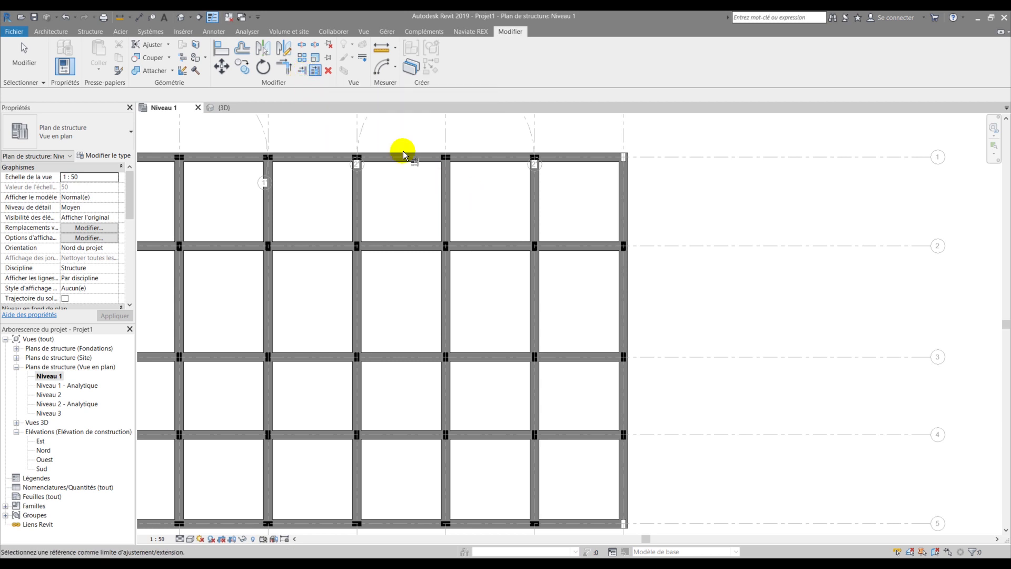
left_click(301, 73)
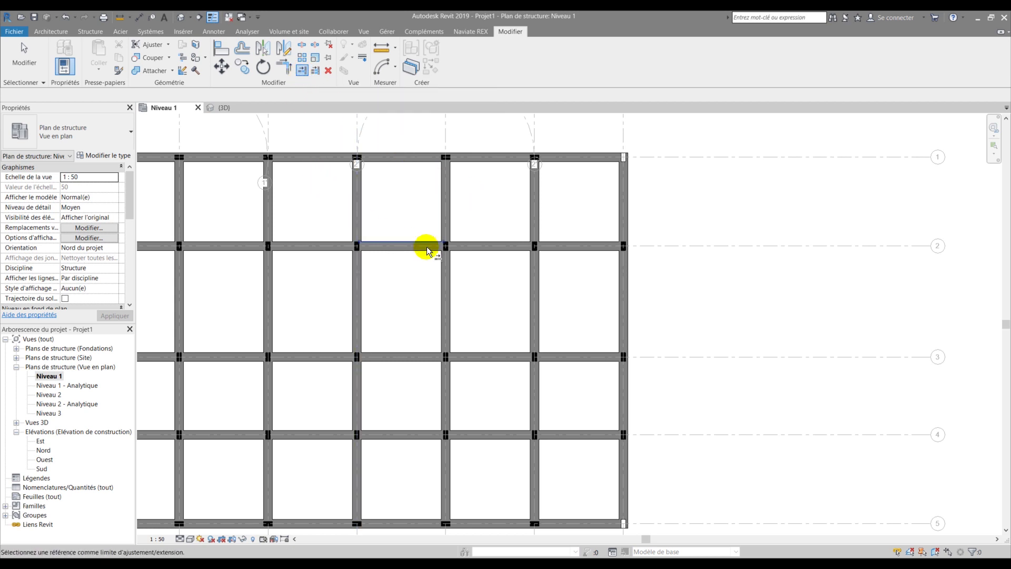
scroll(501, 189, "up", 3)
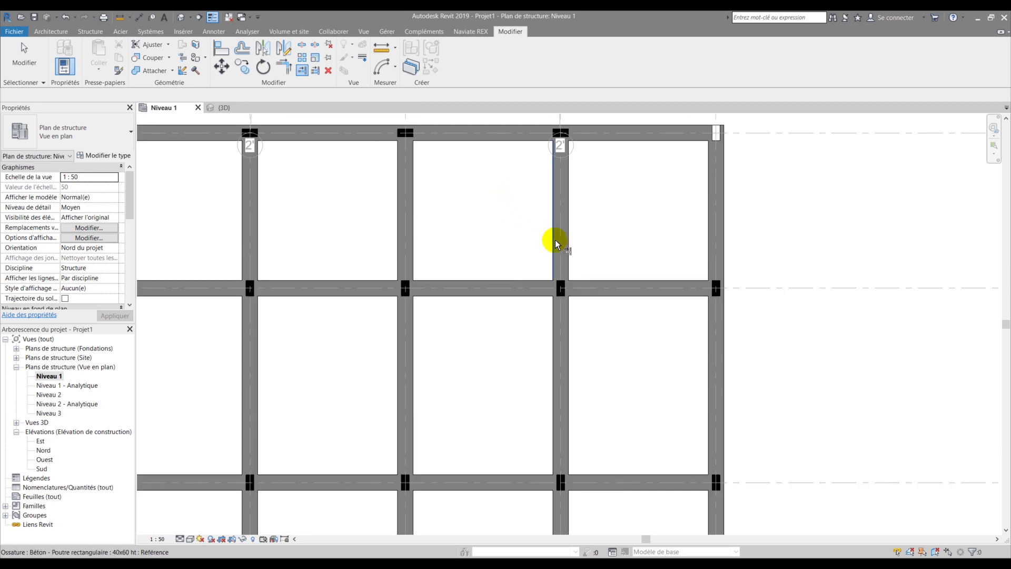
scroll(555, 241, "up", 2)
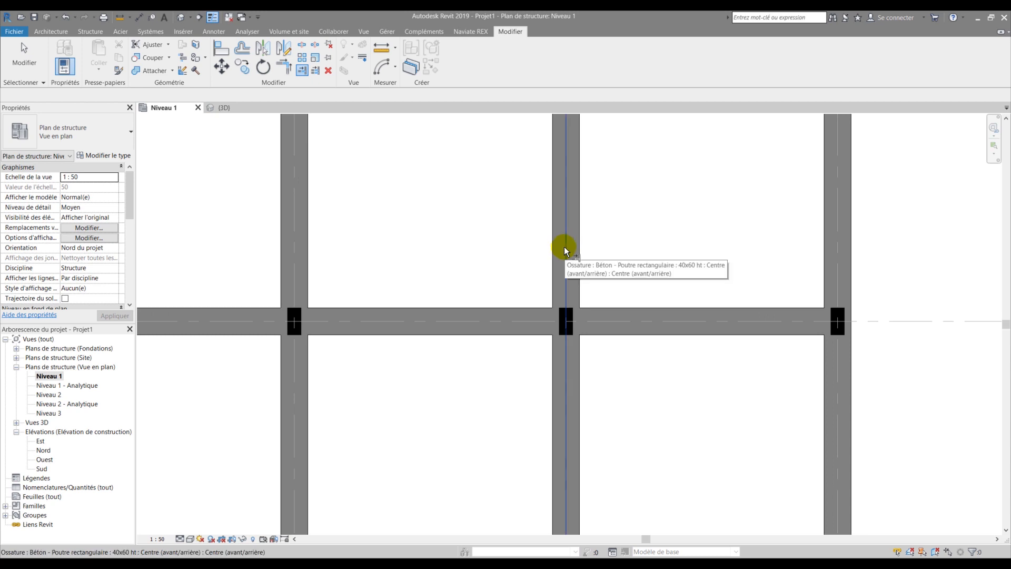
scroll(484, 235, "down", 2)
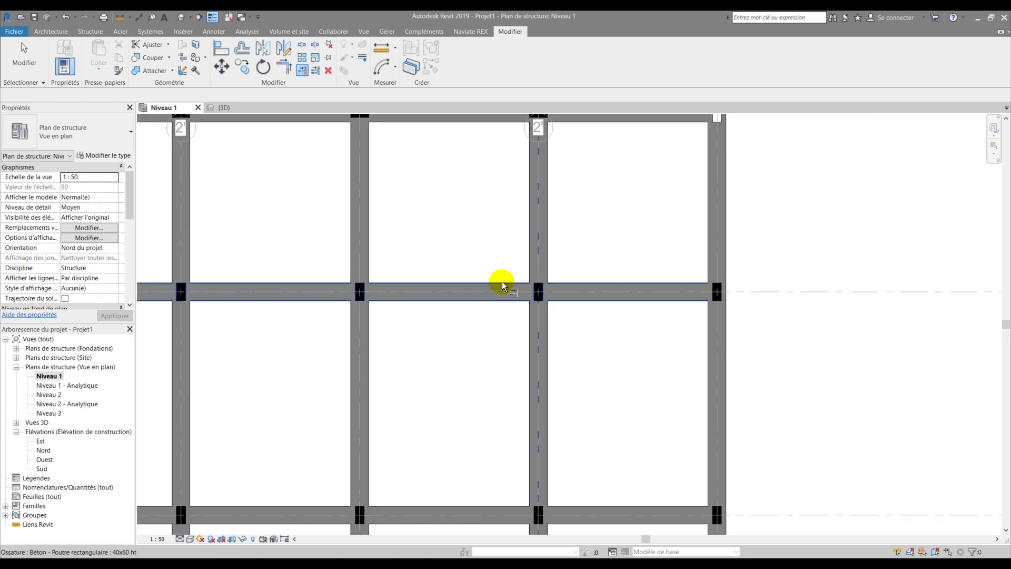
scroll(503, 233, "down", 2)
scroll(503, 233, "down", 1)
scroll(500, 221, "up", 3)
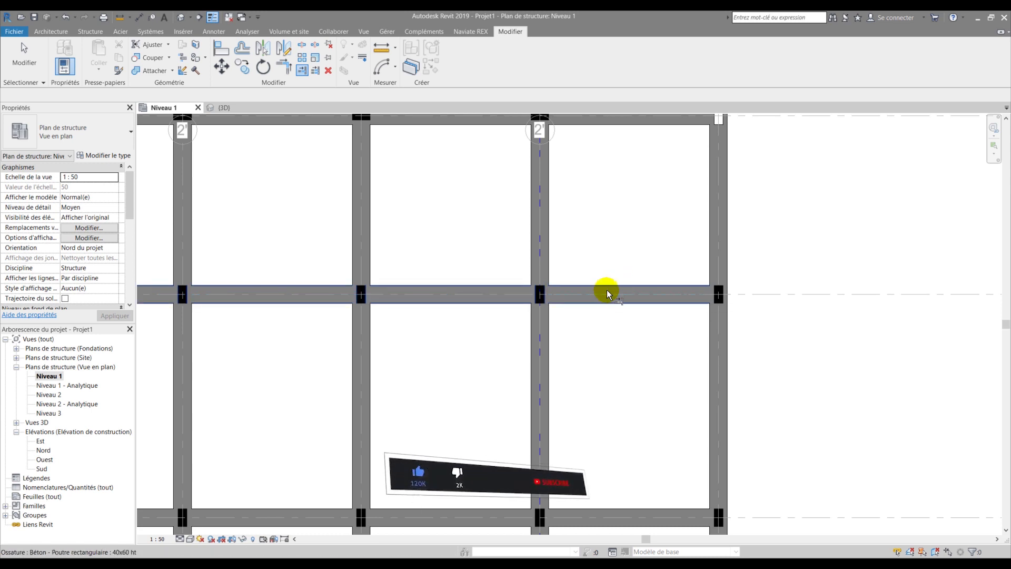
left_click(447, 216)
scroll(480, 216, "down", 3)
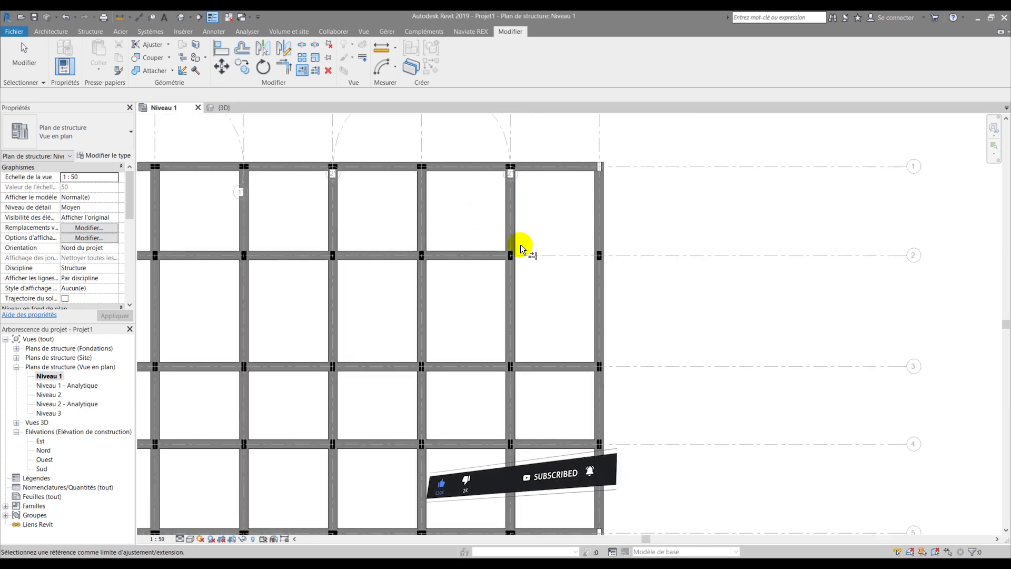
scroll(520, 244, "up", 3)
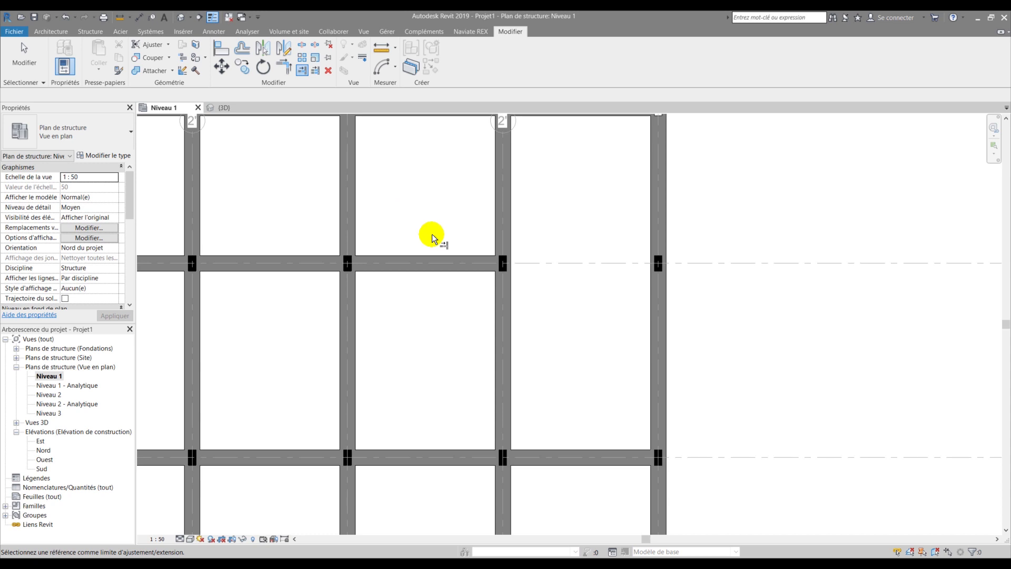
scroll(431, 232, "down", 2)
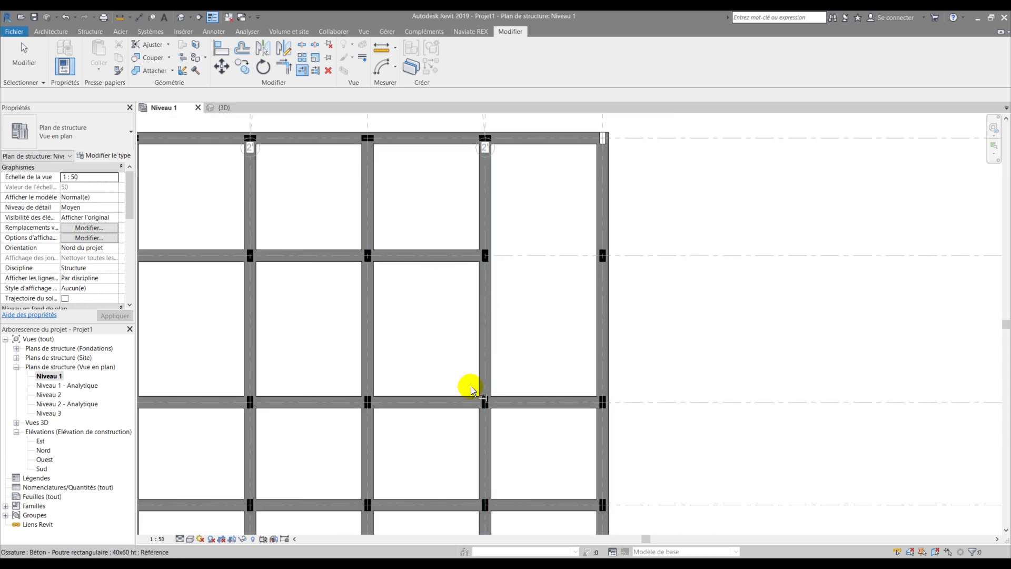
- Trim the grid 3 and grid 4 beams back to the vertical boundary beam at grid G
key("Escape")
left_click(317, 72)
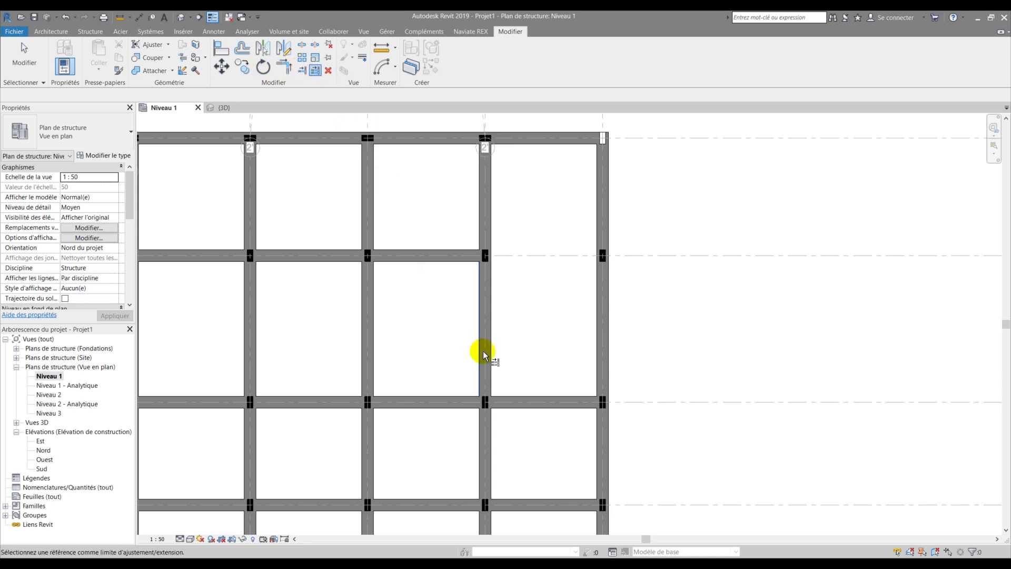
scroll(539, 323, "down", 3)
scroll(528, 392, "up", 4)
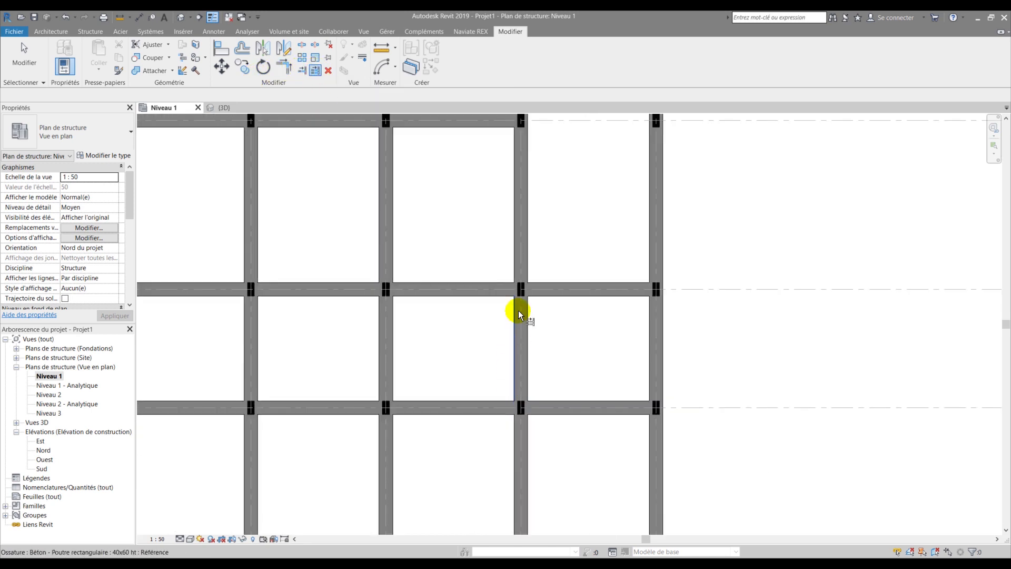
left_click(520, 320)
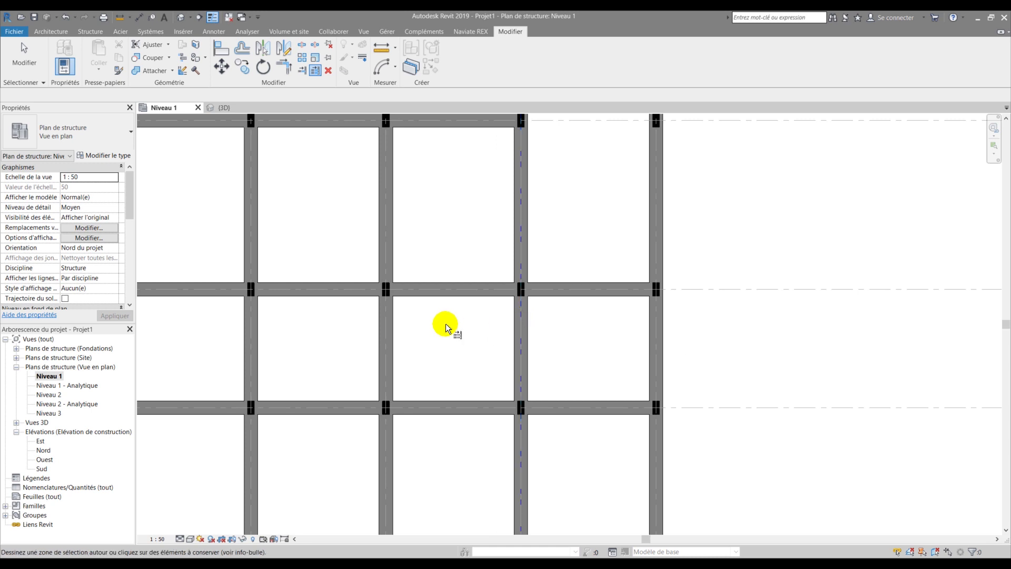
left_click(460, 293)
left_click(485, 397)
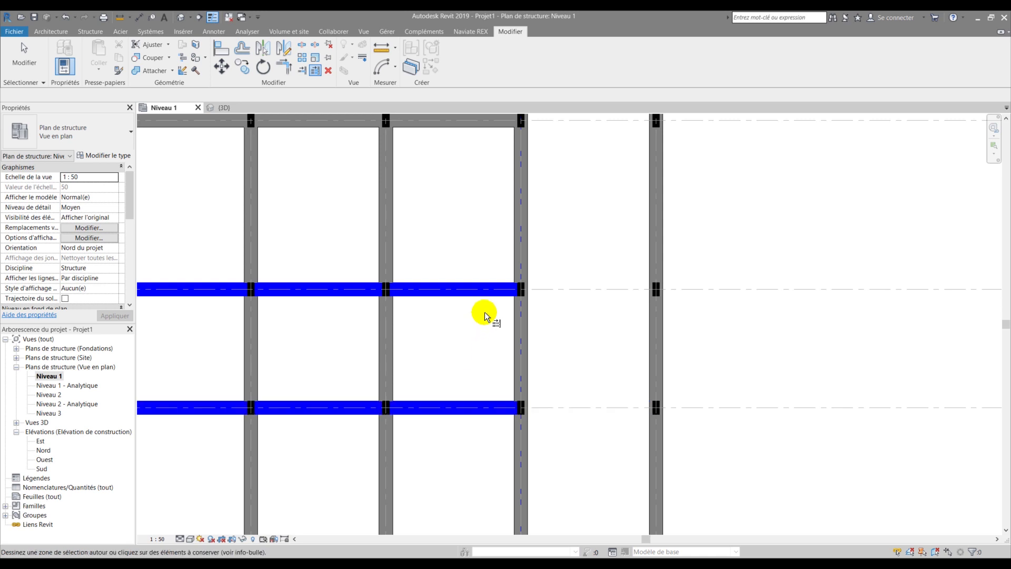
scroll(482, 316, "down", 2)
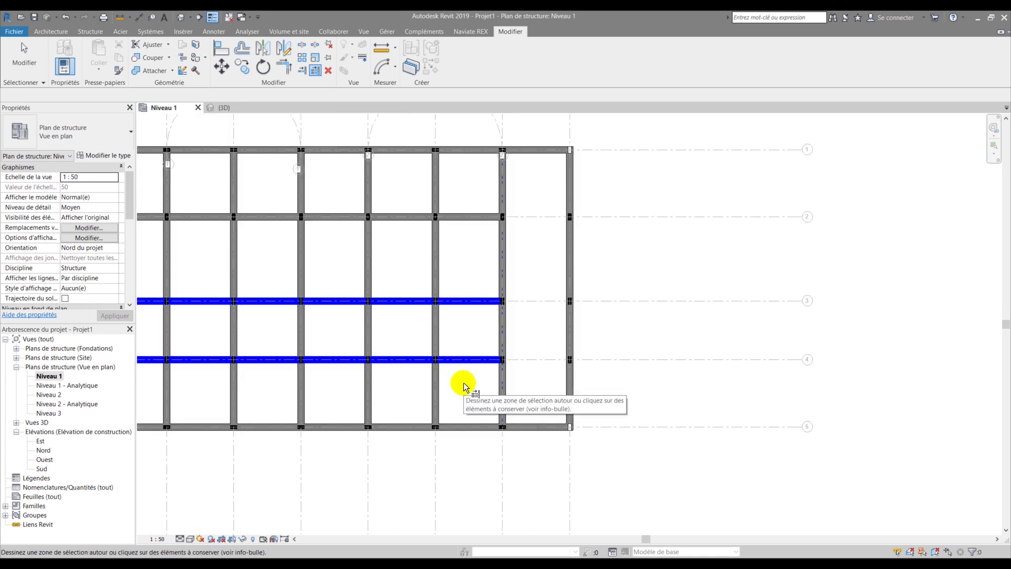
key("Escape")
middle_click_drag(458, 232, 480, 324)
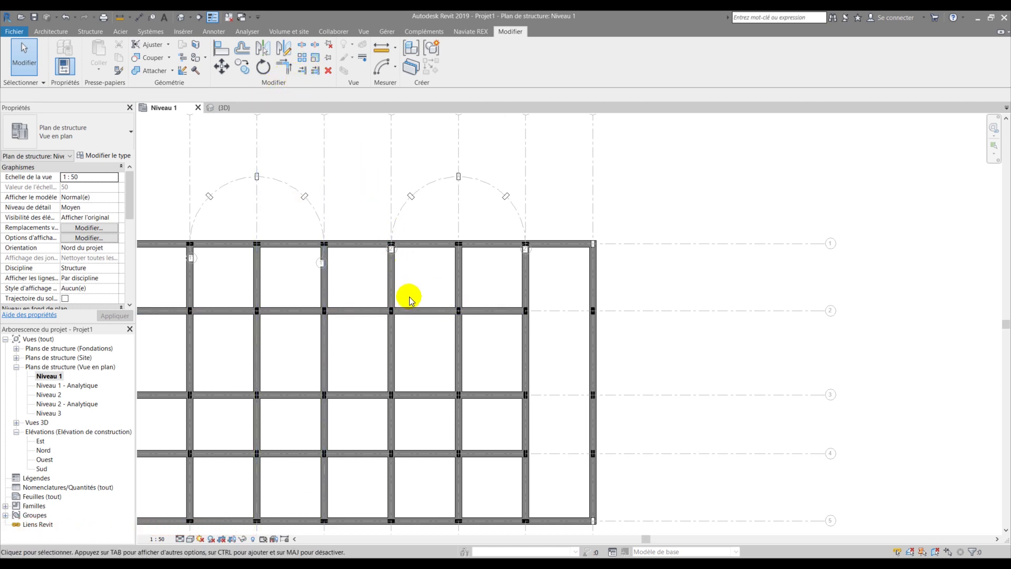
middle_click_drag(411, 365, 411, 322)
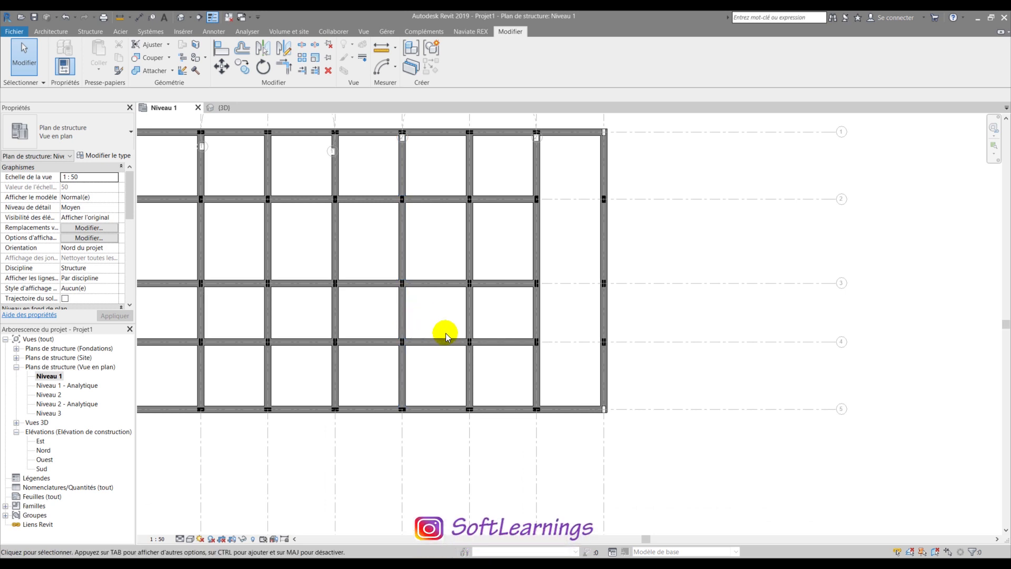
- Trim the grid 3 horizontal beam at a vertical beam, then undo that trim
scroll(445, 333, "down", 2)
scroll(446, 343, "up", 2)
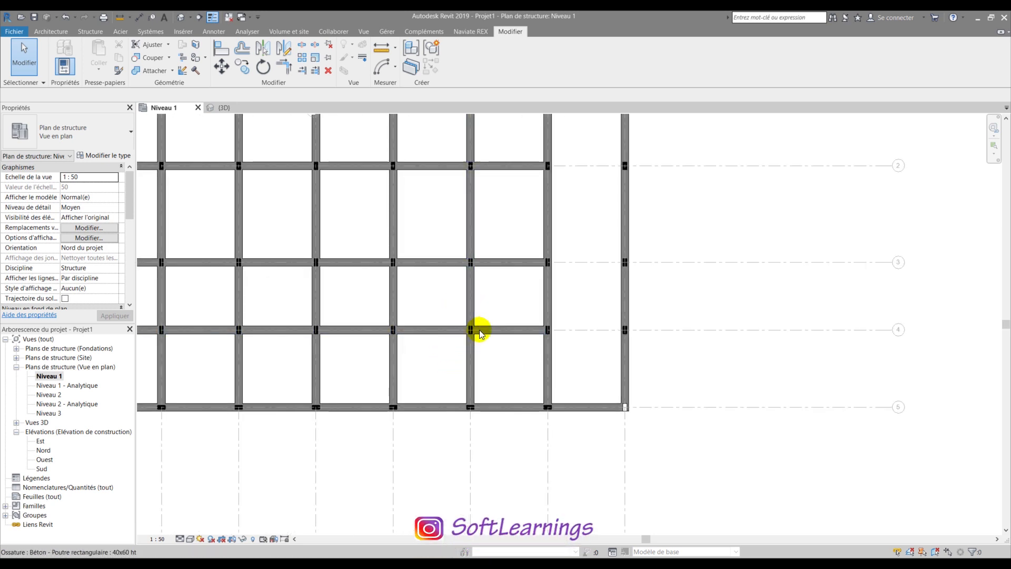
middle_click_drag(368, 256, 379, 270)
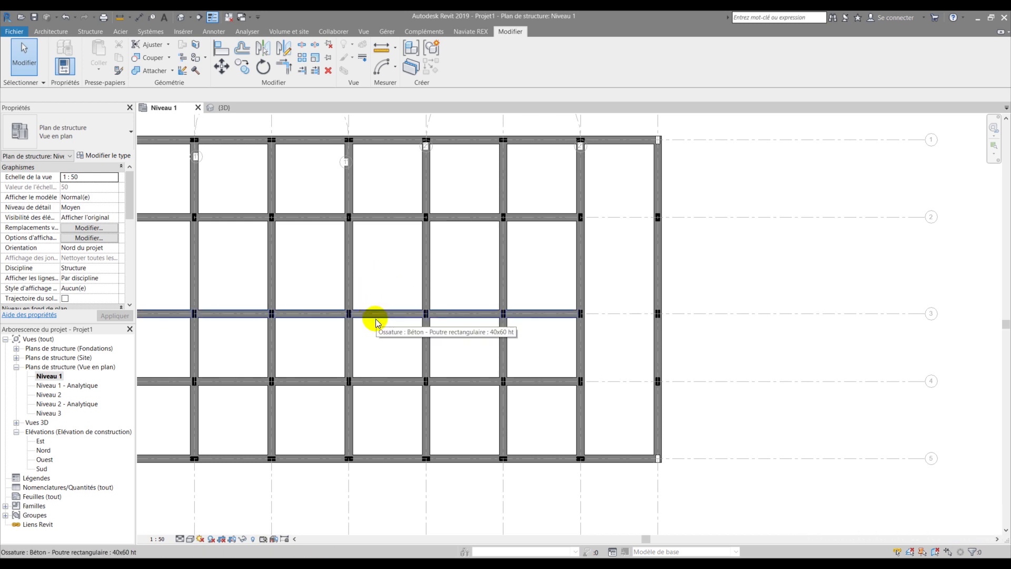
scroll(376, 318, "up", 2)
scroll(380, 319, "up", 1)
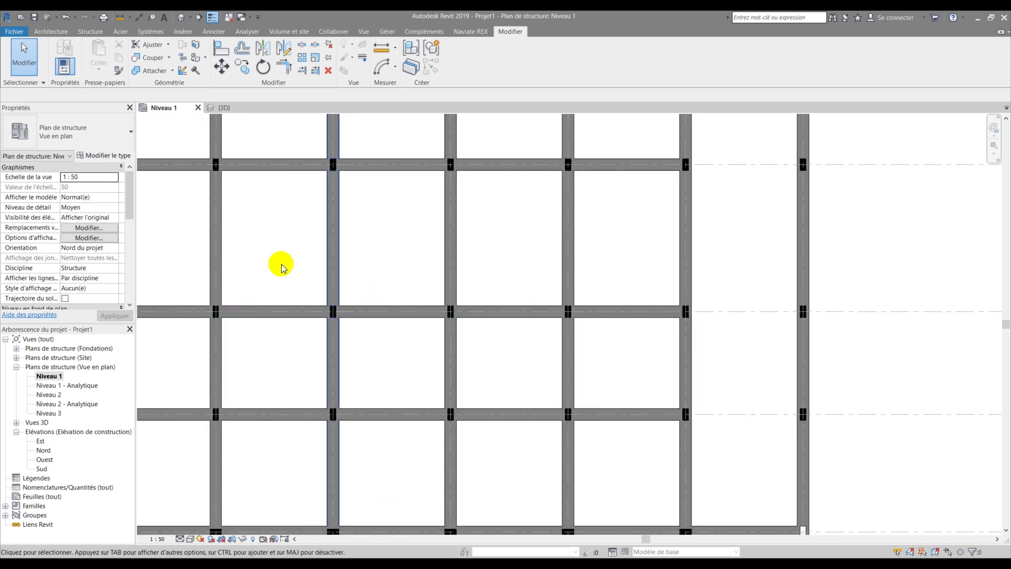
left_click(315, 70)
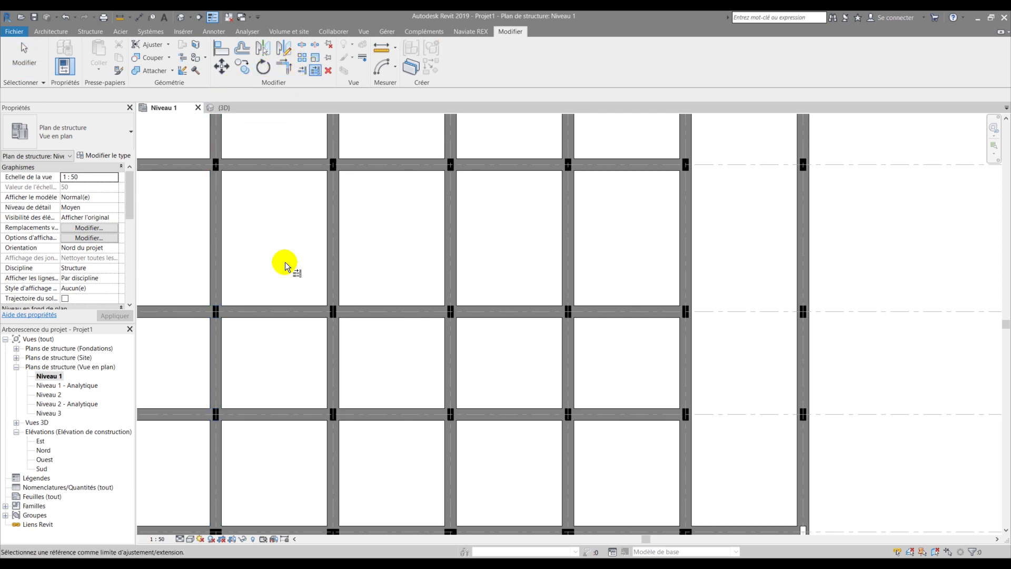
left_click(332, 278)
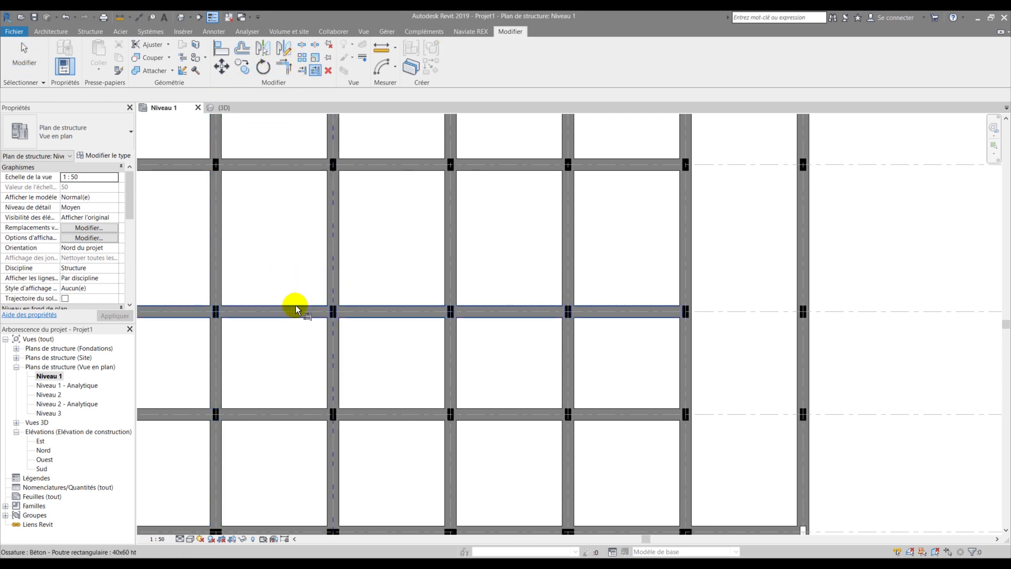
left_click(277, 308)
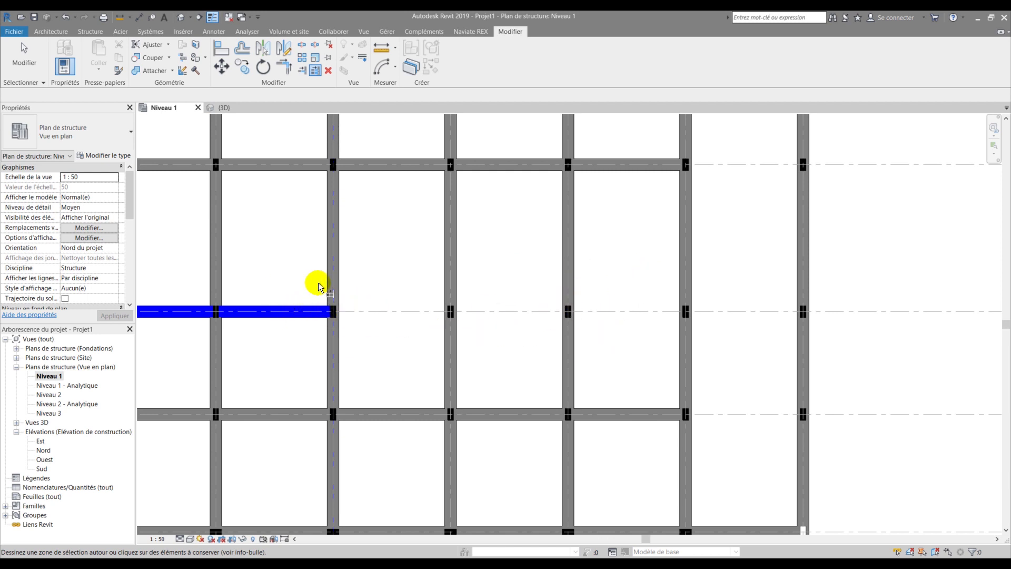
key("Escape")
key("Escape")
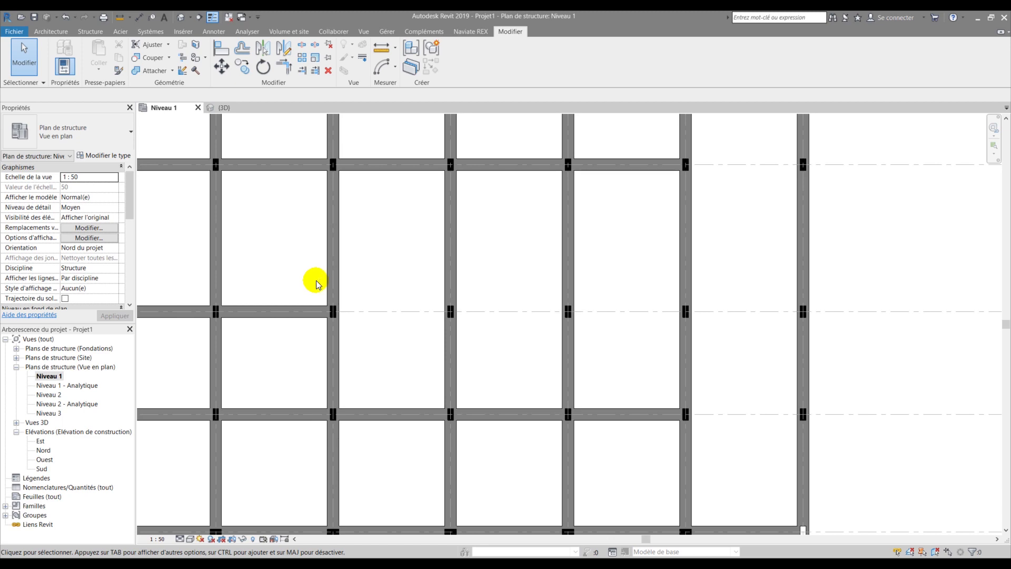
key("ctrl+z")
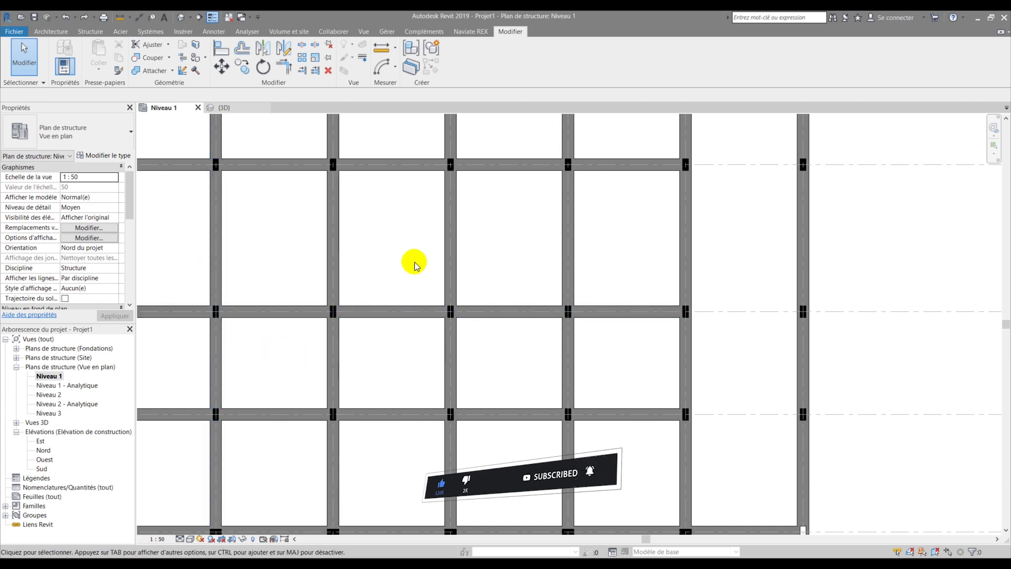
- Split the middle horizontal beam into two pieces with the SL split tool
key("s")
key("l")
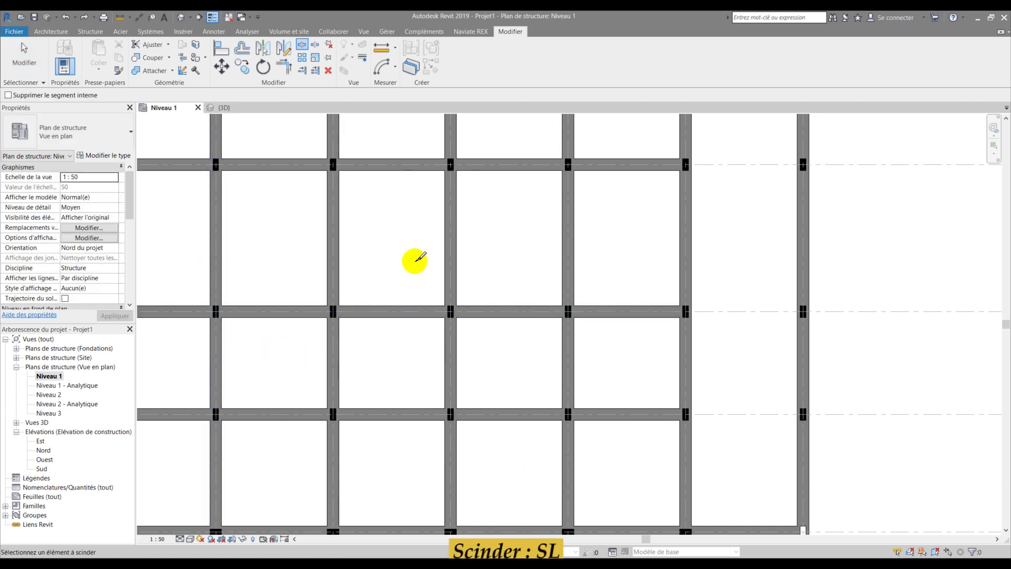
scroll(392, 267, "down", 2)
scroll(388, 264, "up", 2)
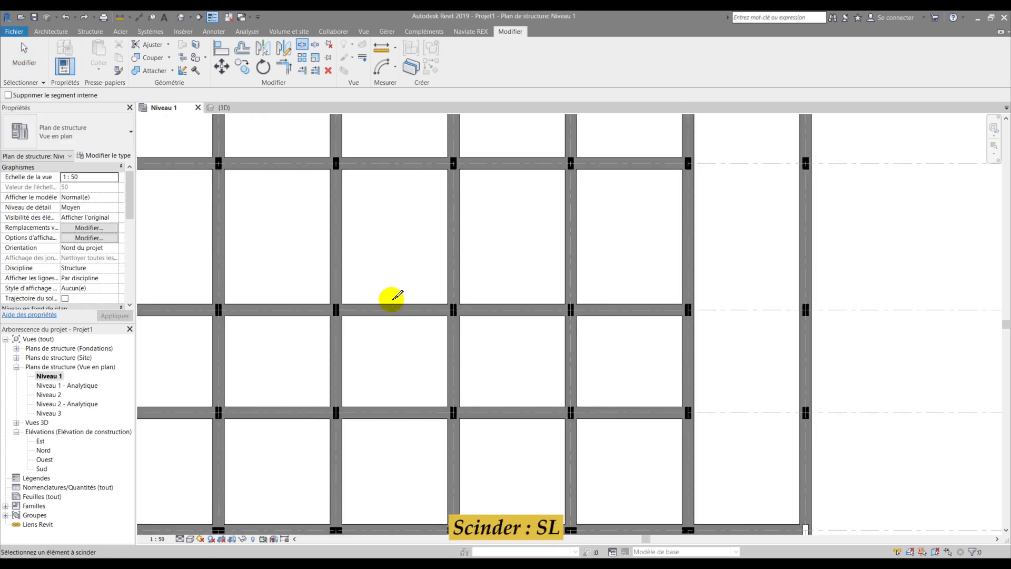
scroll(399, 301, "up", 3)
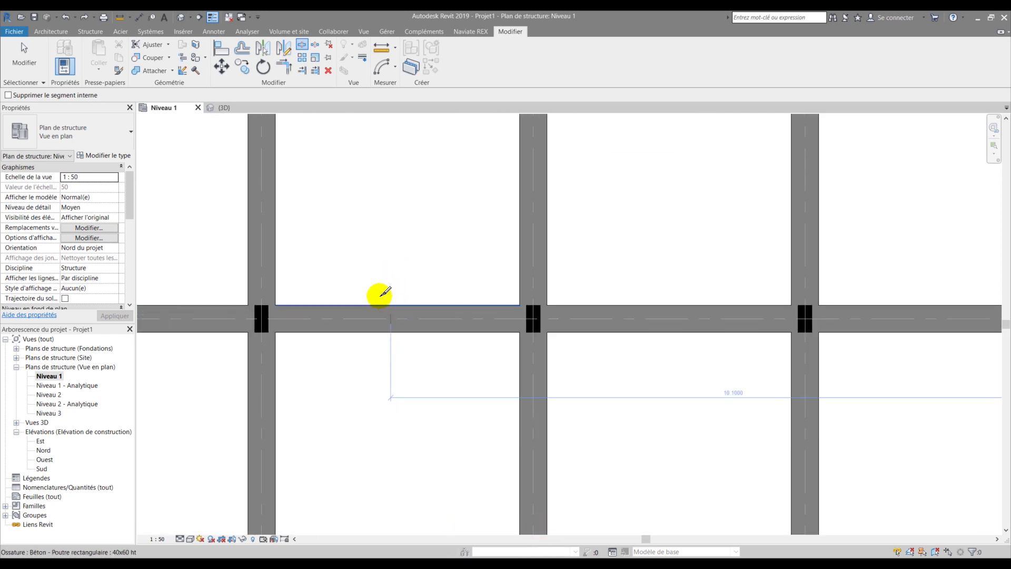
key("Escape")
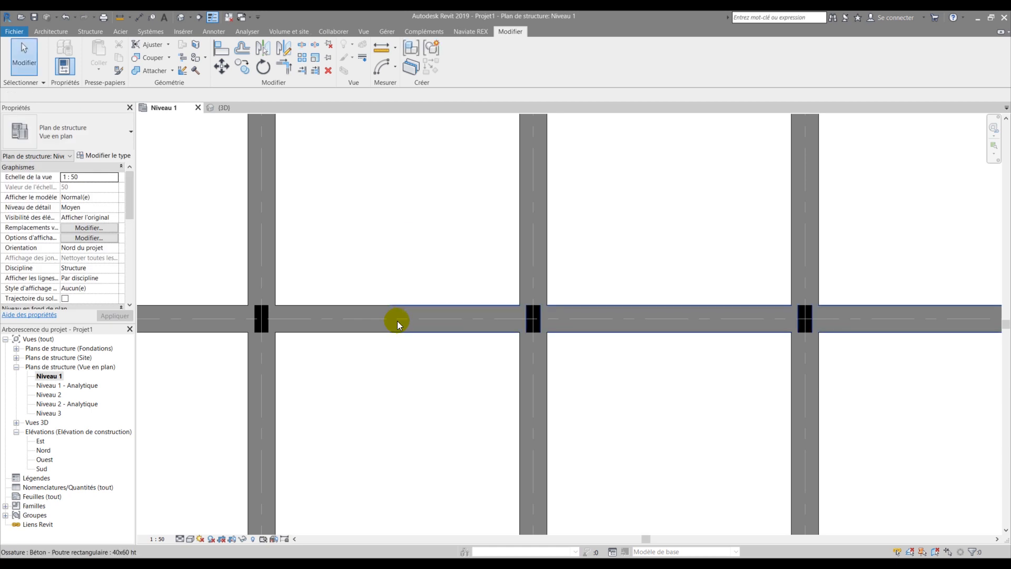
scroll(339, 305, "down", 3)
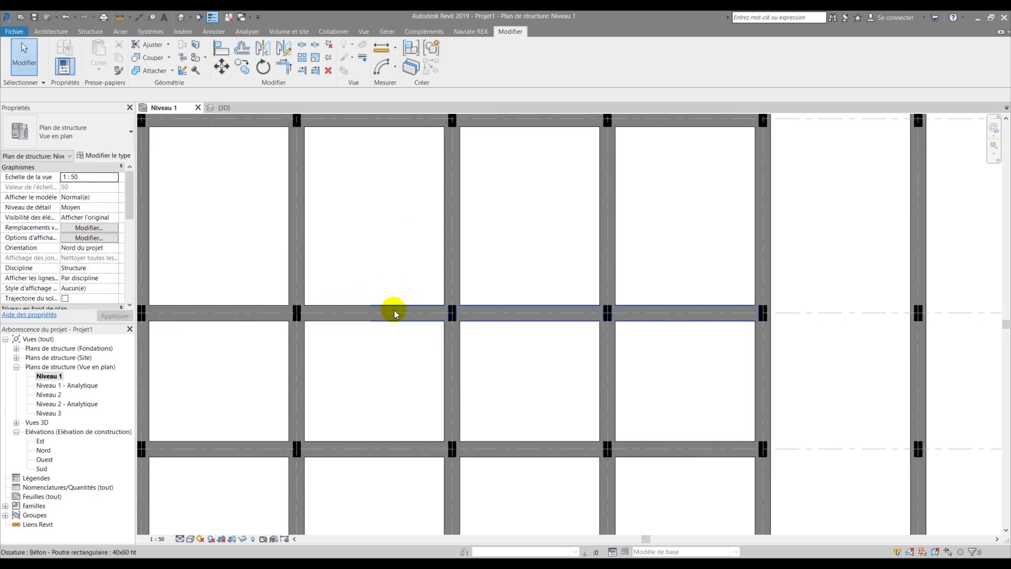
left_click(394, 310)
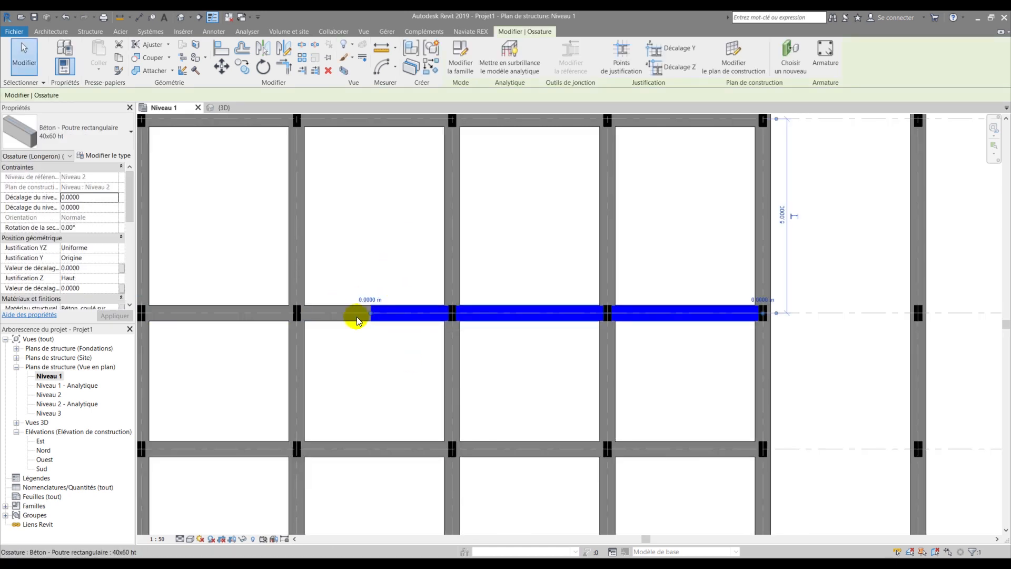
left_click(340, 310)
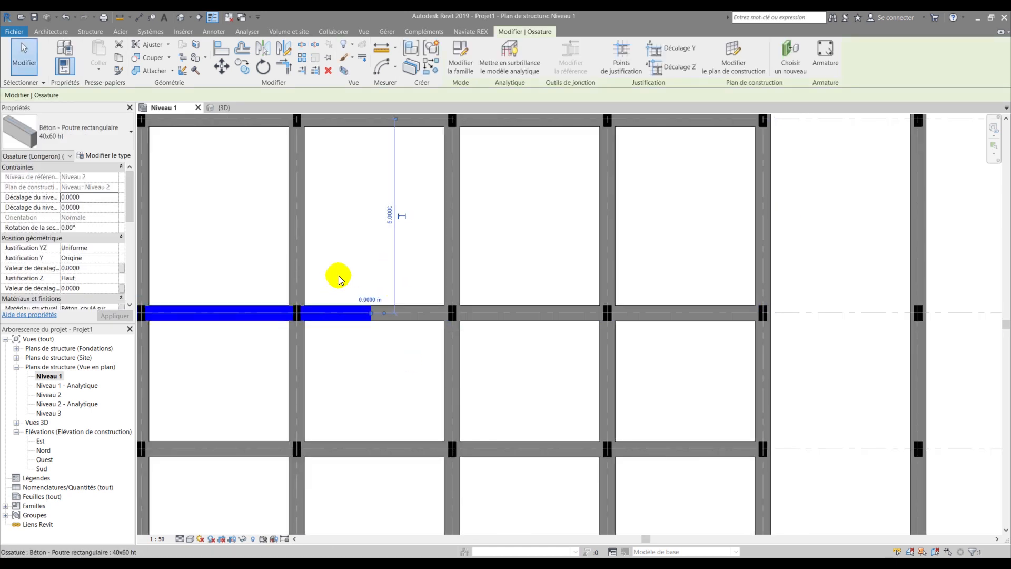
left_click(364, 443)
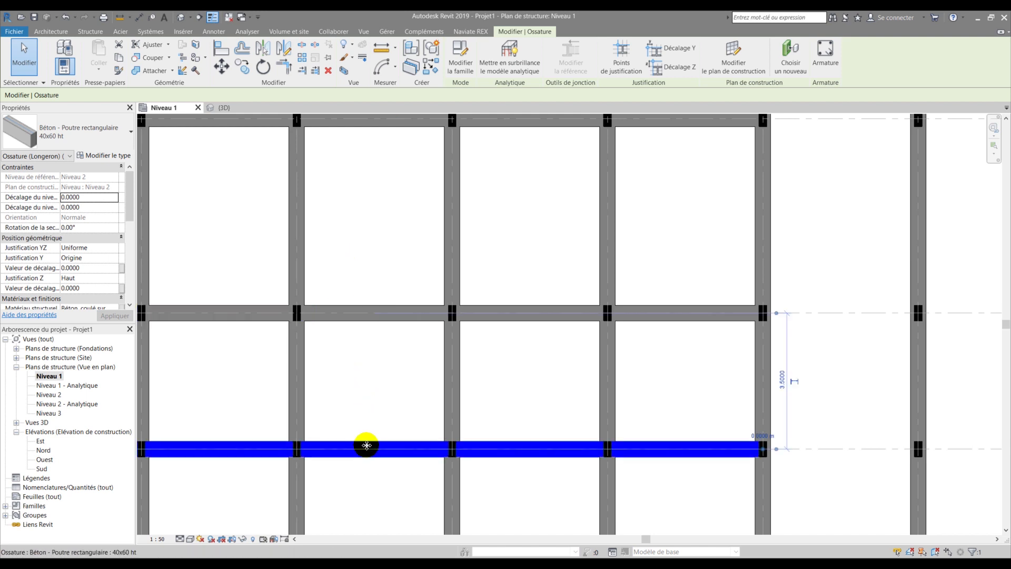
left_click(403, 304)
left_click(395, 263)
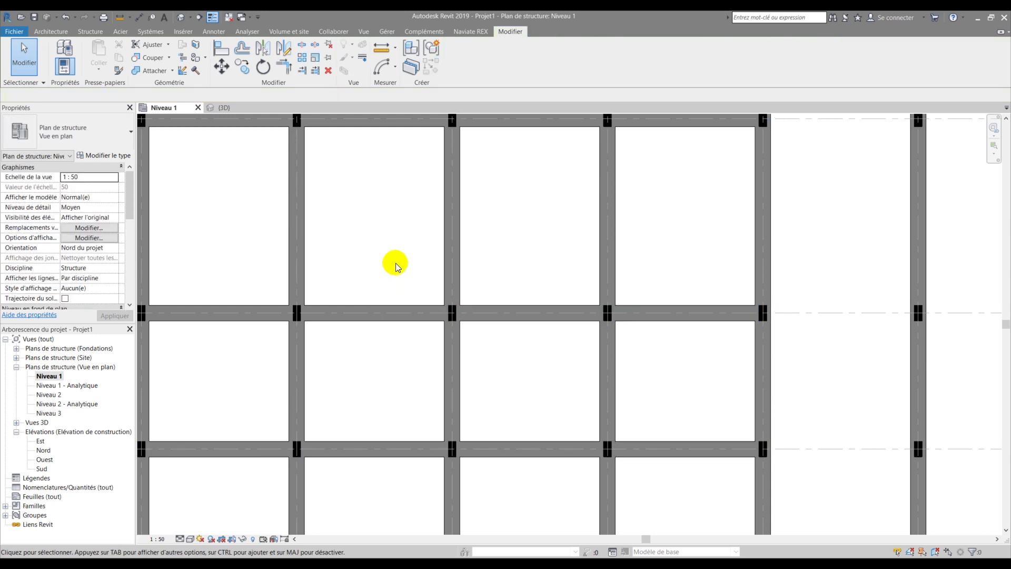
scroll(401, 285, "up", 1)
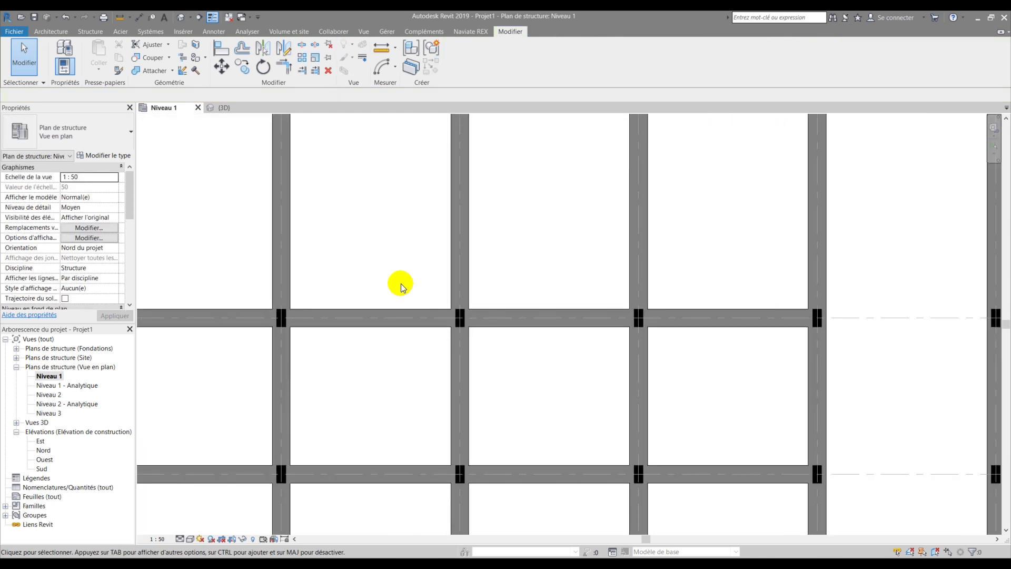
middle_click_drag(399, 288, 397, 361)
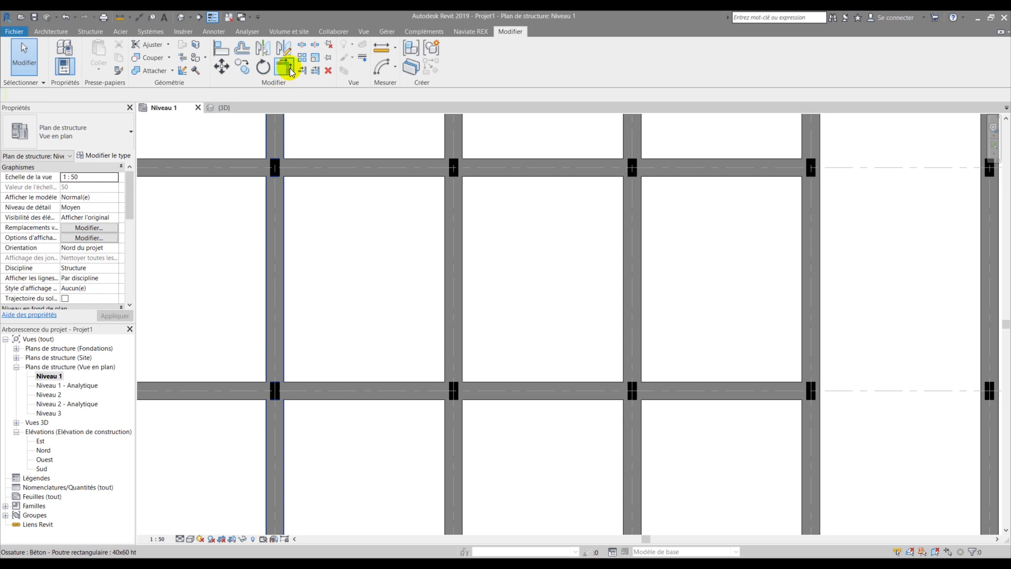
left_click(314, 70)
- Trim the left and right pieces of the split beam back to their neighbouring vertical beams
left_click(272, 343)
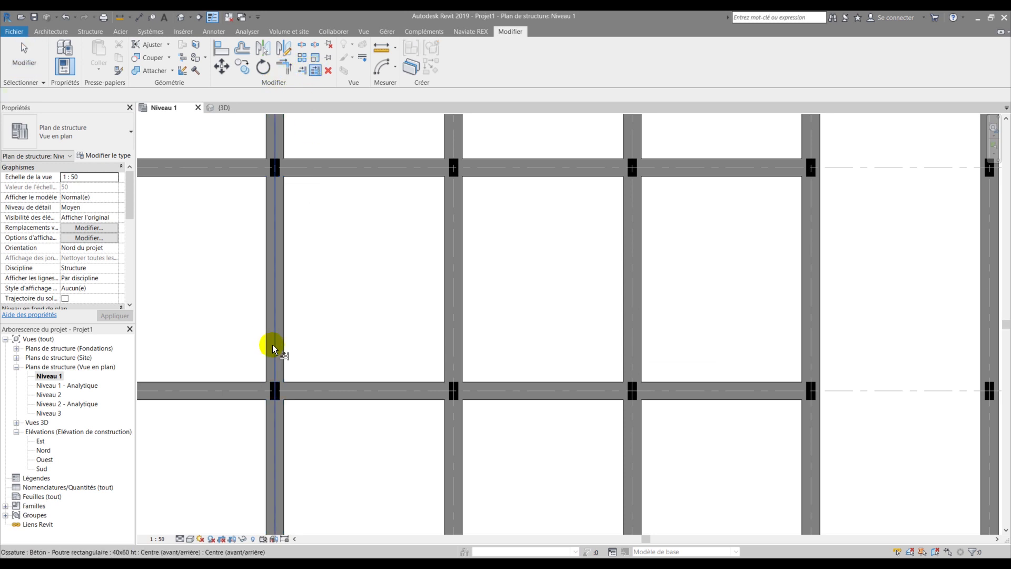
left_click(245, 392)
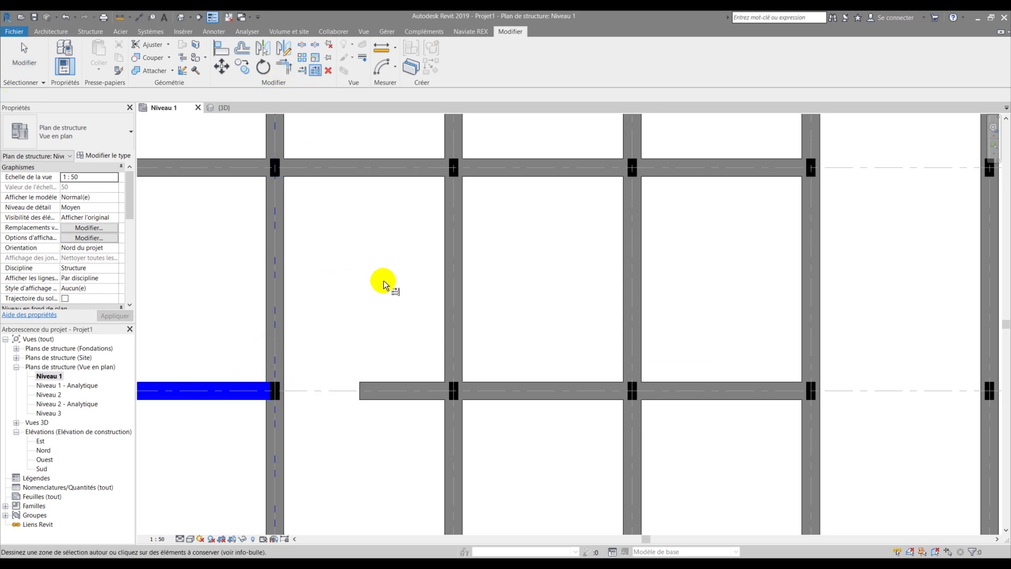
scroll(382, 285, "down", 2)
left_click(449, 292)
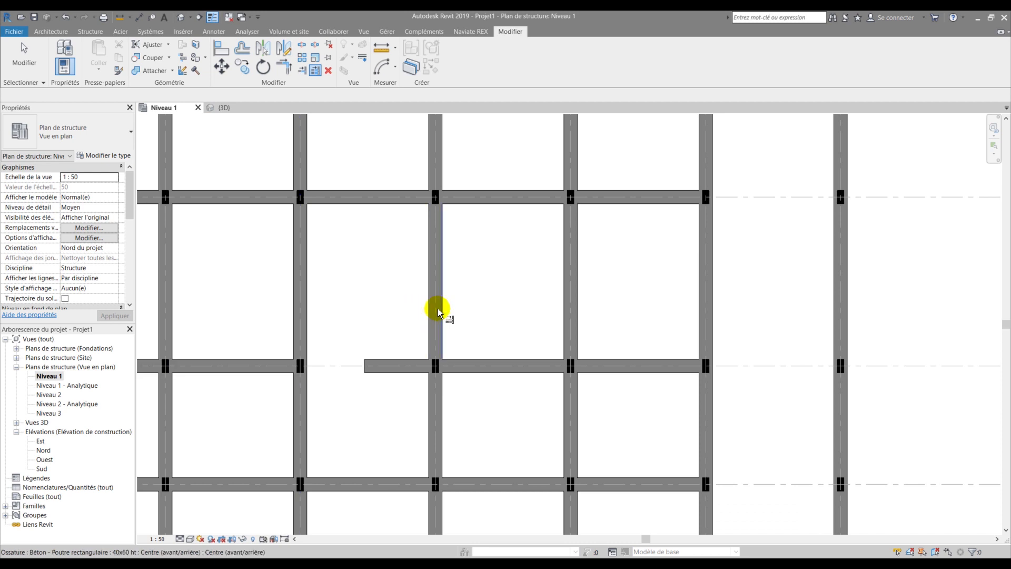
left_click(438, 312)
left_click(464, 362)
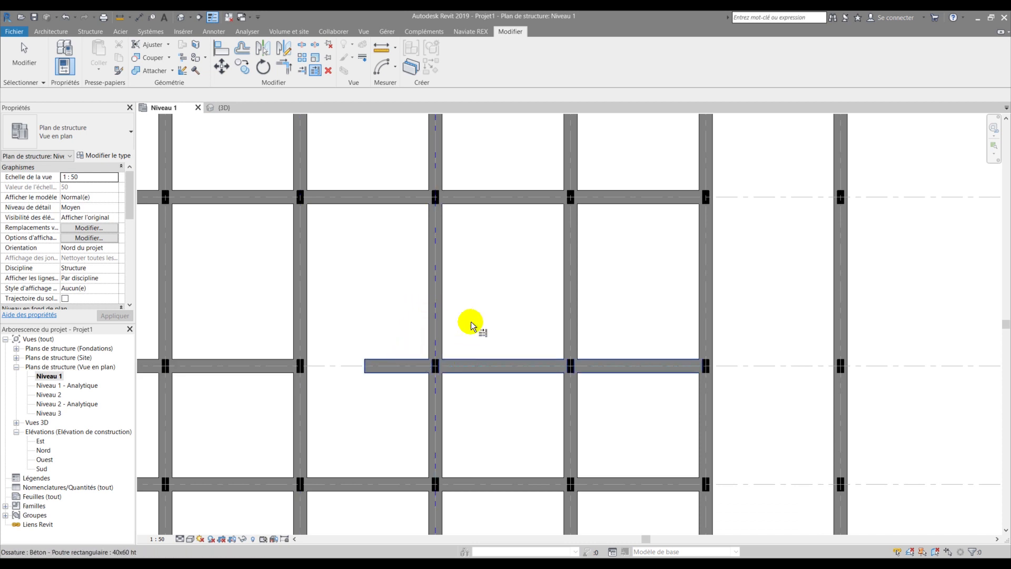
key("Escape")
scroll(478, 302, "down", 2)
key("Escape")
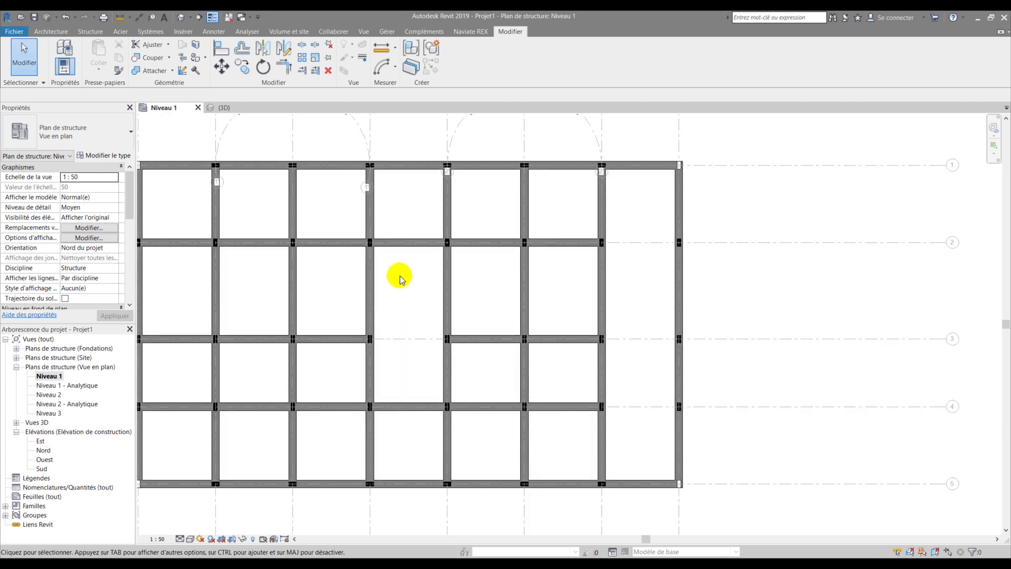
scroll(401, 416, "up", 2)
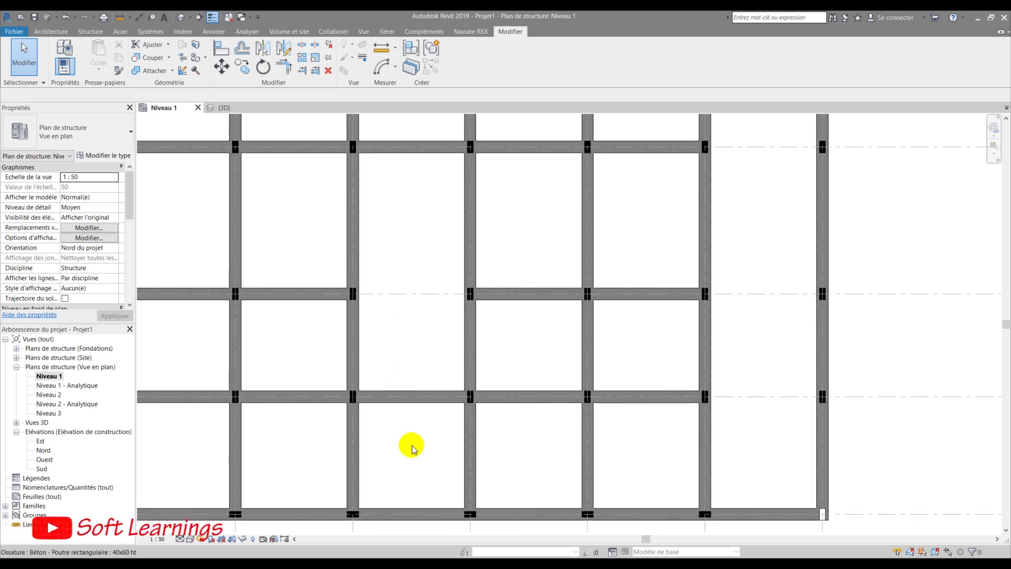
scroll(461, 401, "down", 3)
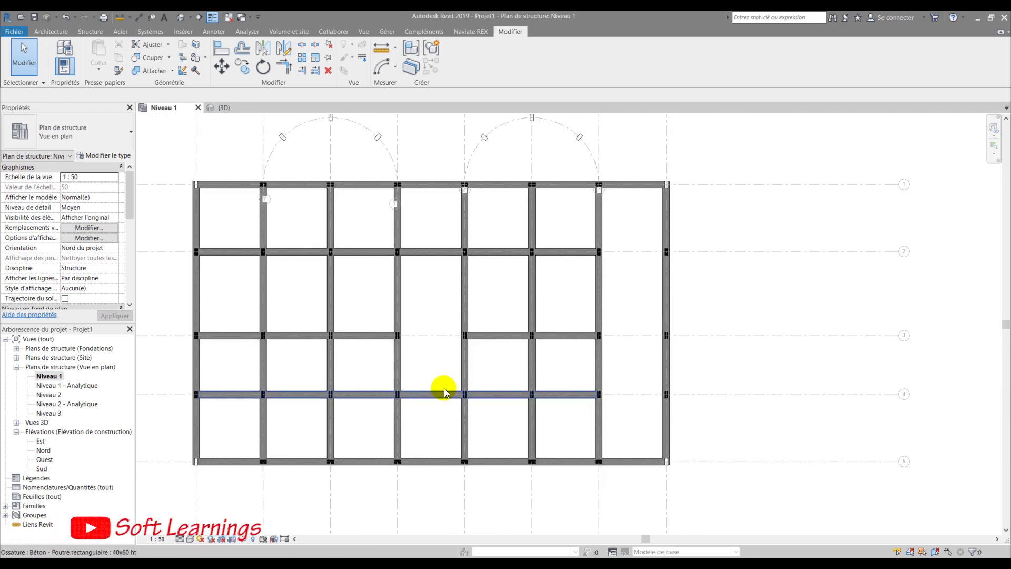
scroll(443, 392, "up", 2)
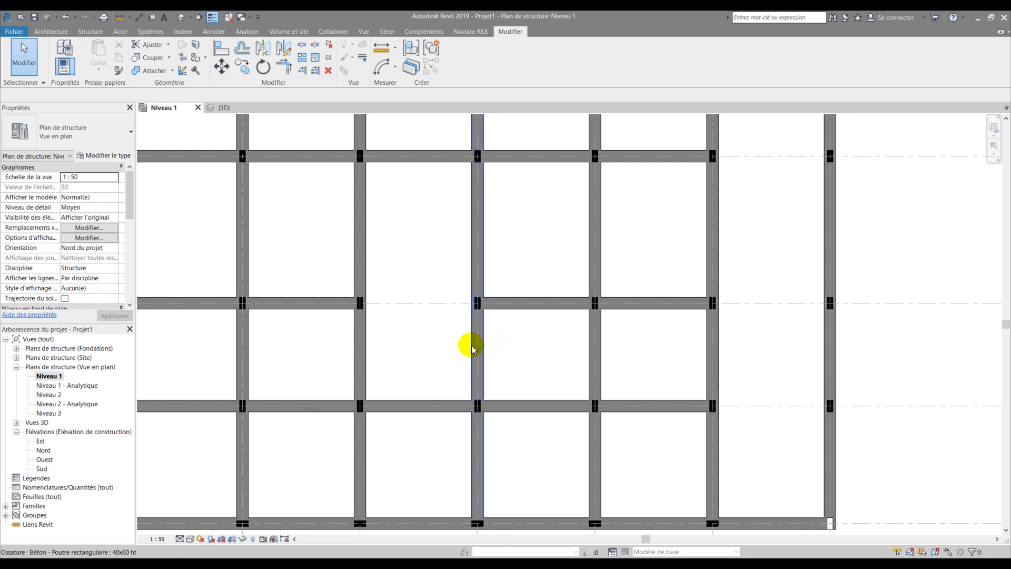
scroll(482, 273, "up", 1)
scroll(465, 326, "down", 2)
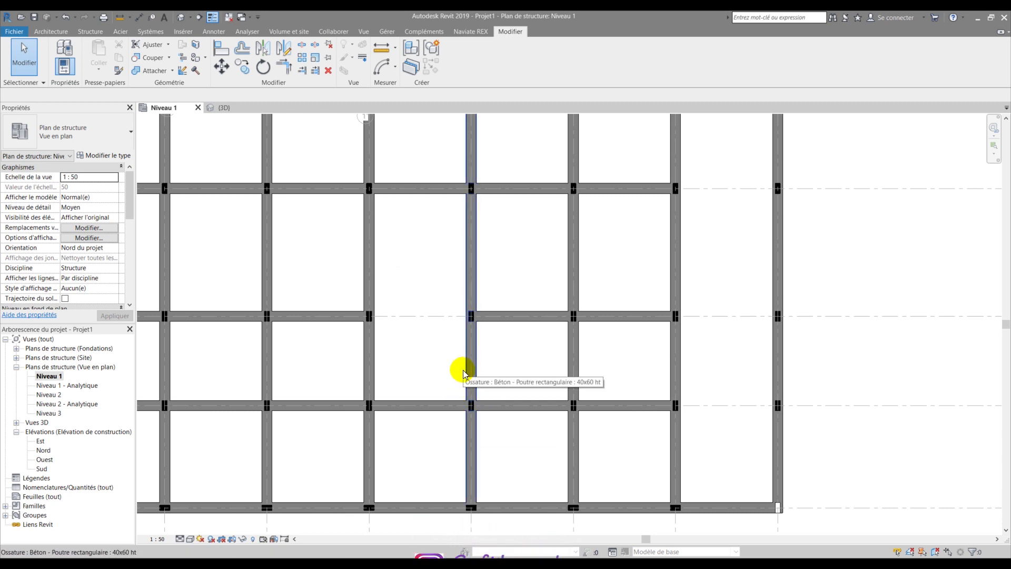
- Split the vertical beam just below the opening with SL and check the upper piece
key("s")
key("l")
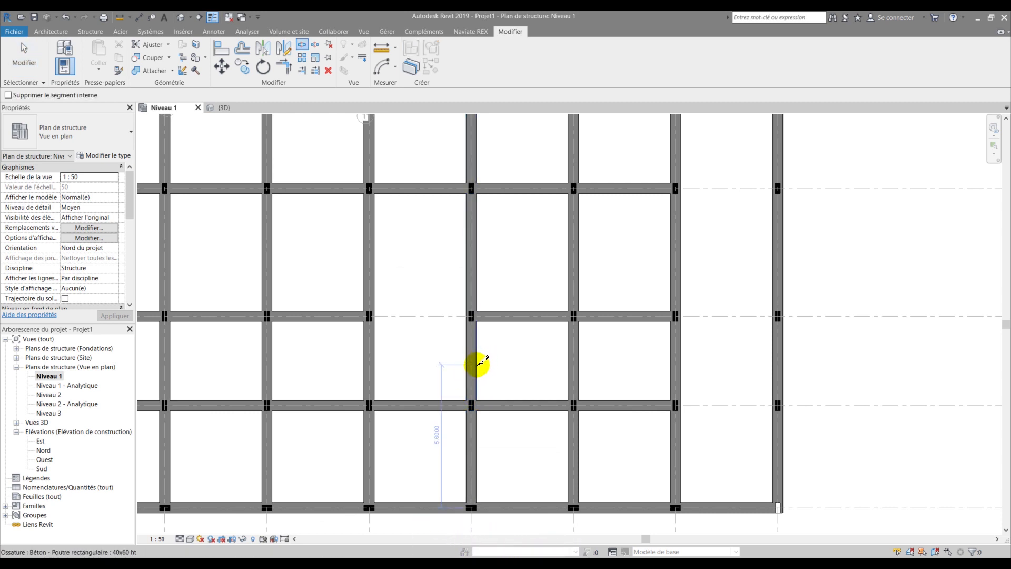
scroll(489, 355, "up", 1)
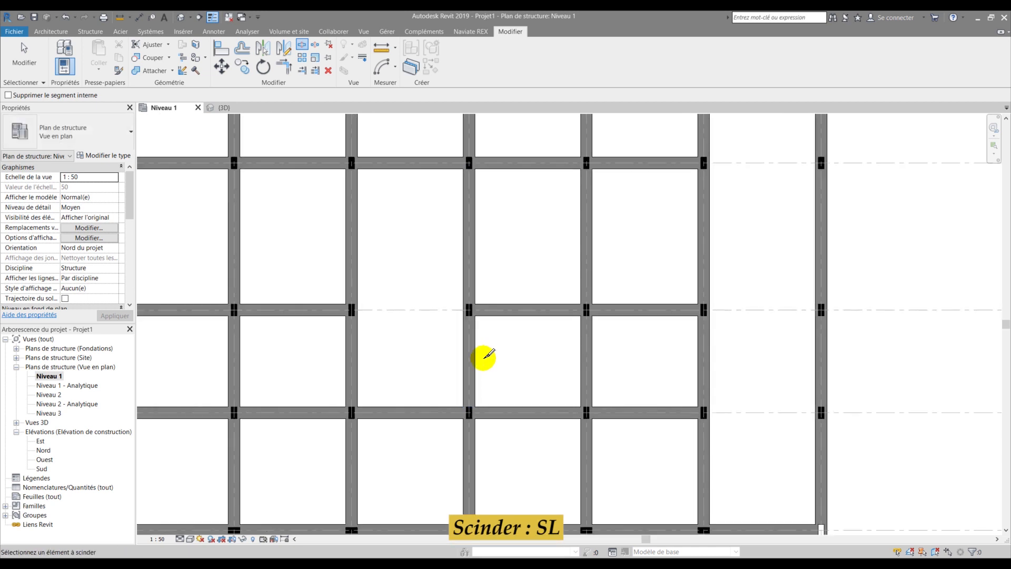
scroll(483, 358, "up", 3)
left_click(466, 359)
key("Escape")
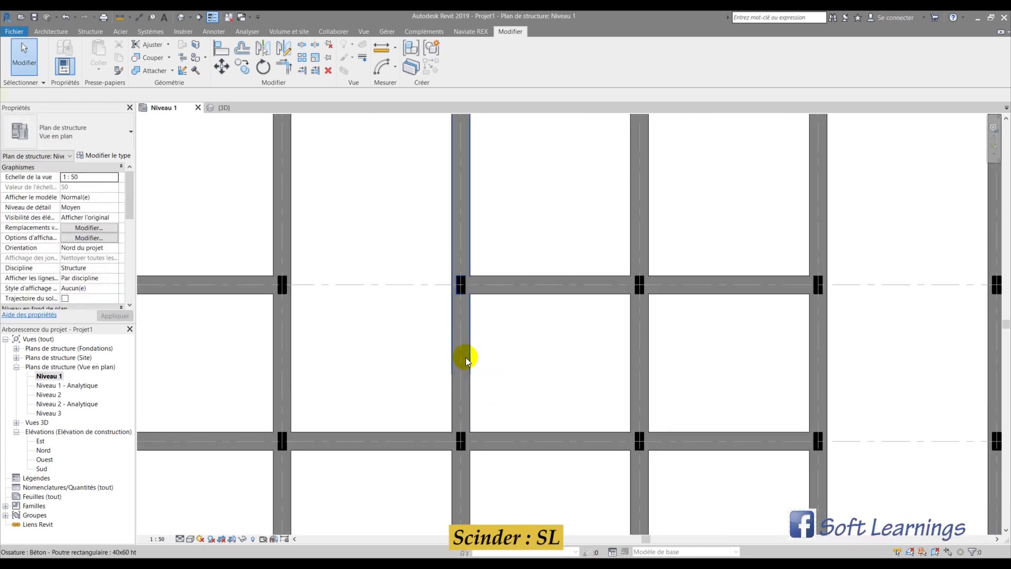
left_click(466, 361)
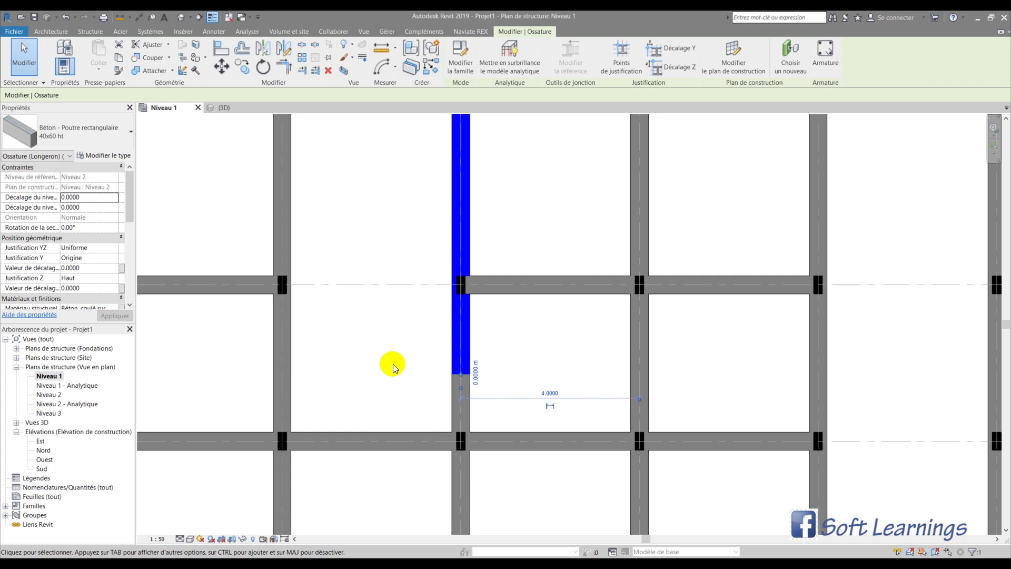
scroll(393, 368, "down", 1)
scroll(463, 293, "up", 2)
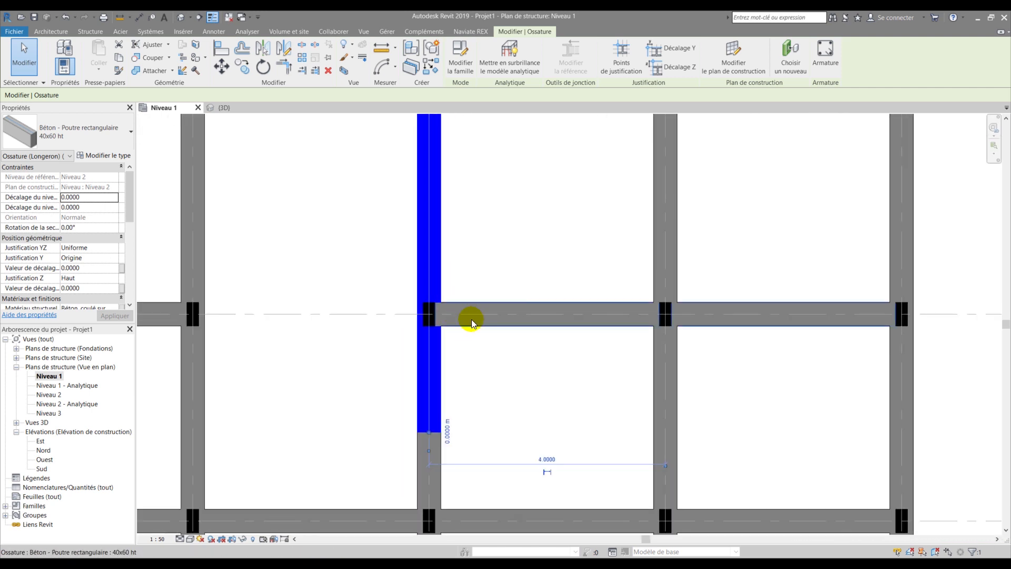
scroll(467, 330, "down", 2)
left_click(404, 279)
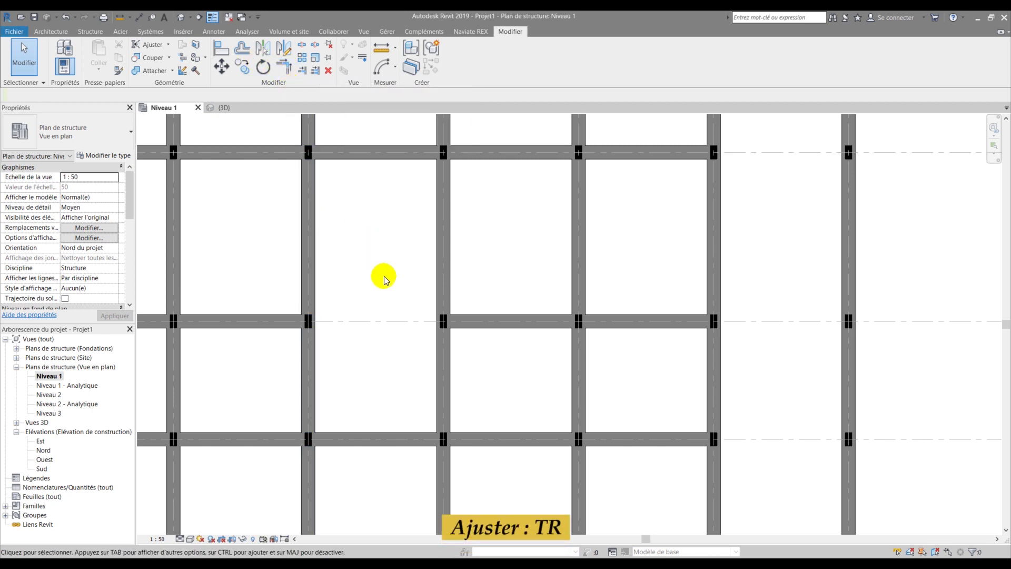
key("t")
key("r")
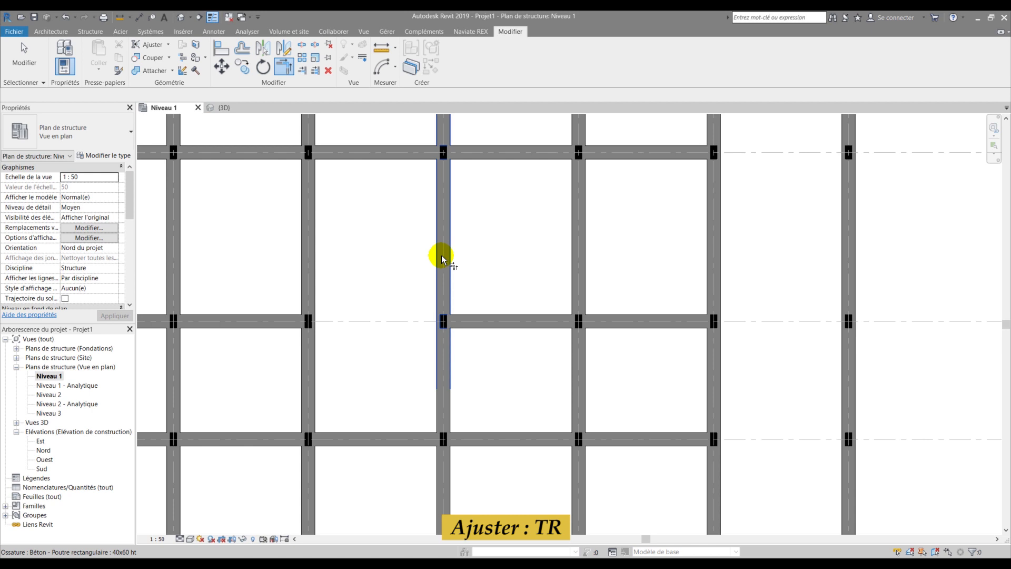
left_click(441, 258)
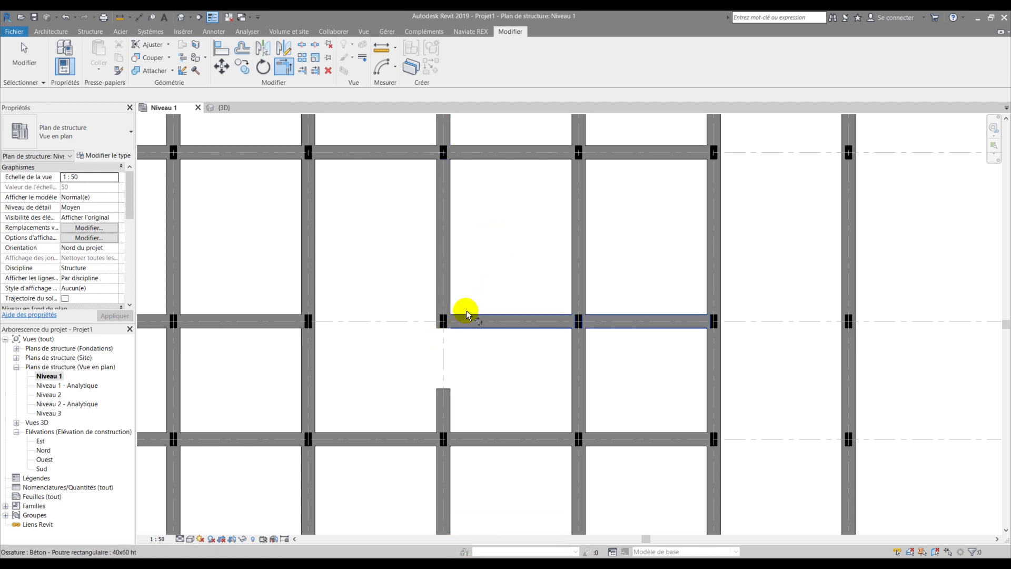
scroll(458, 313, "up", 2)
scroll(388, 253, "down", 3)
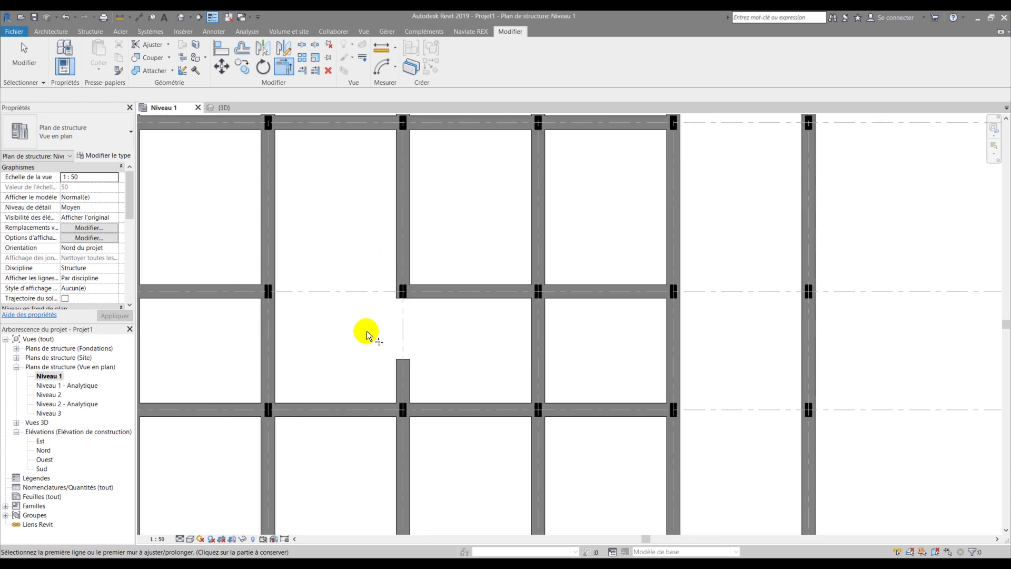
key("Escape")
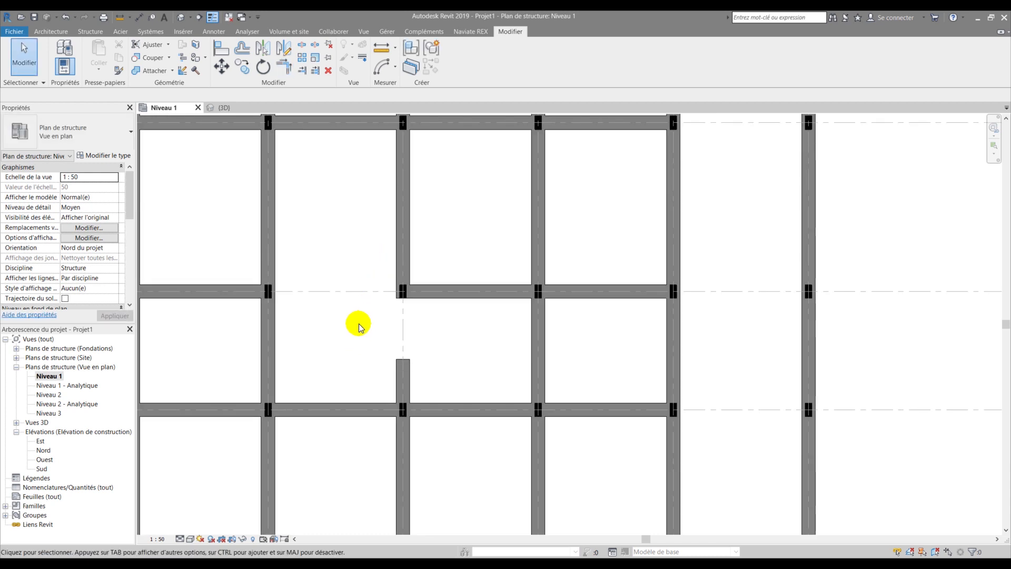
scroll(358, 324, "down", 3)
scroll(440, 331, "down", 2)
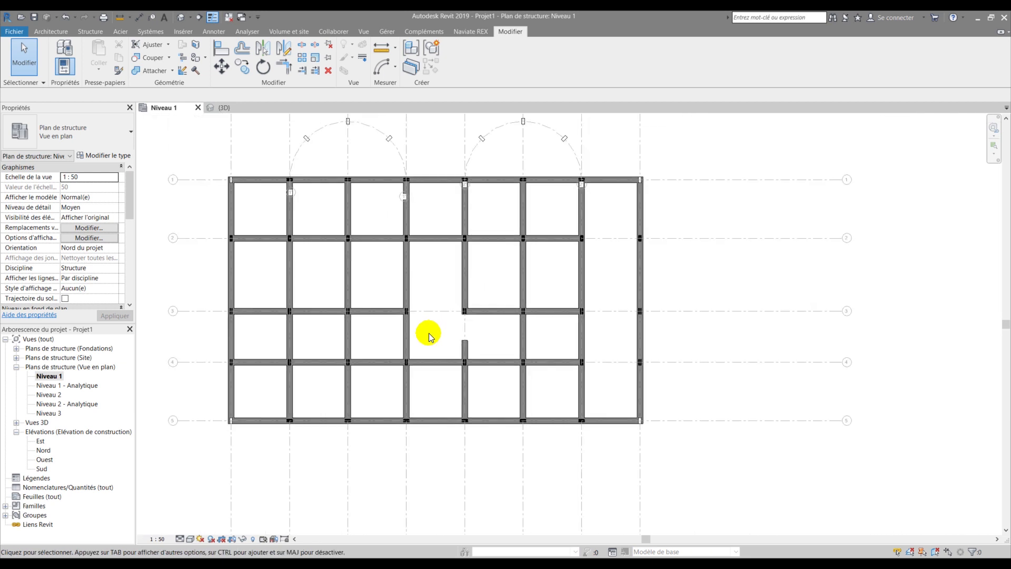
- Drag the grid E stub's end down to grid line 4, then undo the change
middle_click_drag(408, 309, 368, 350)
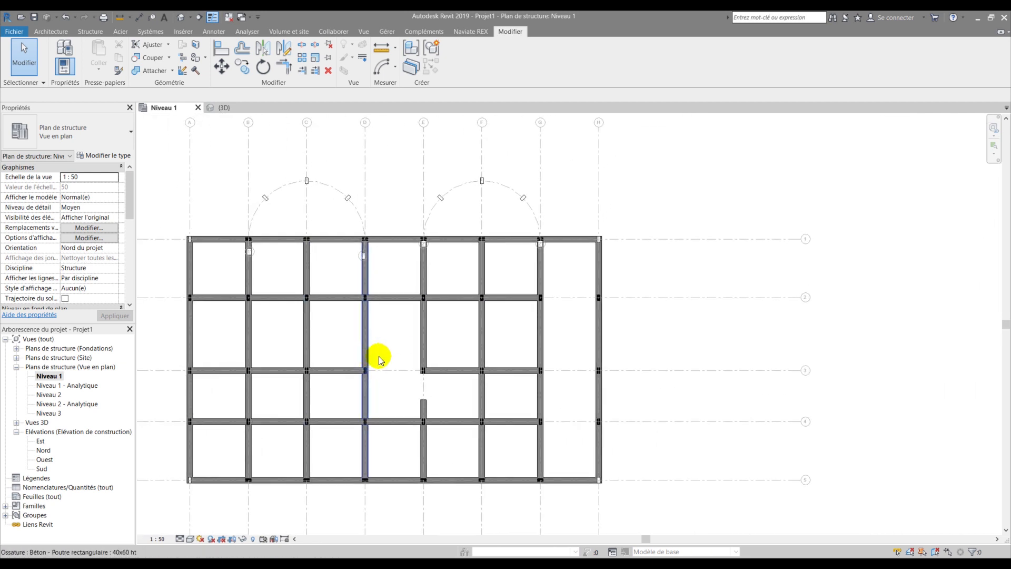
scroll(422, 409, "up", 2)
left_click(422, 414)
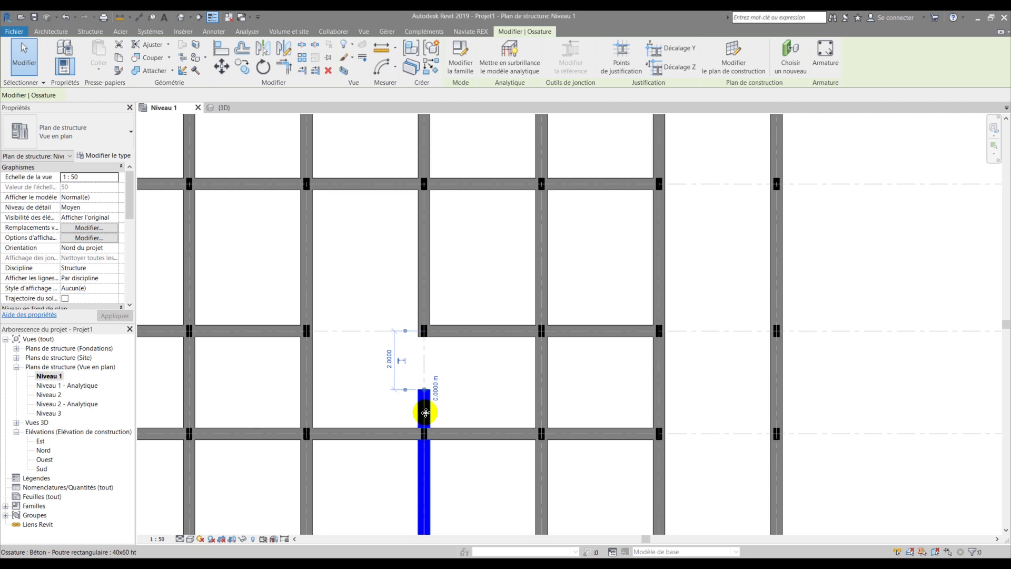
scroll(424, 411, "up", 2)
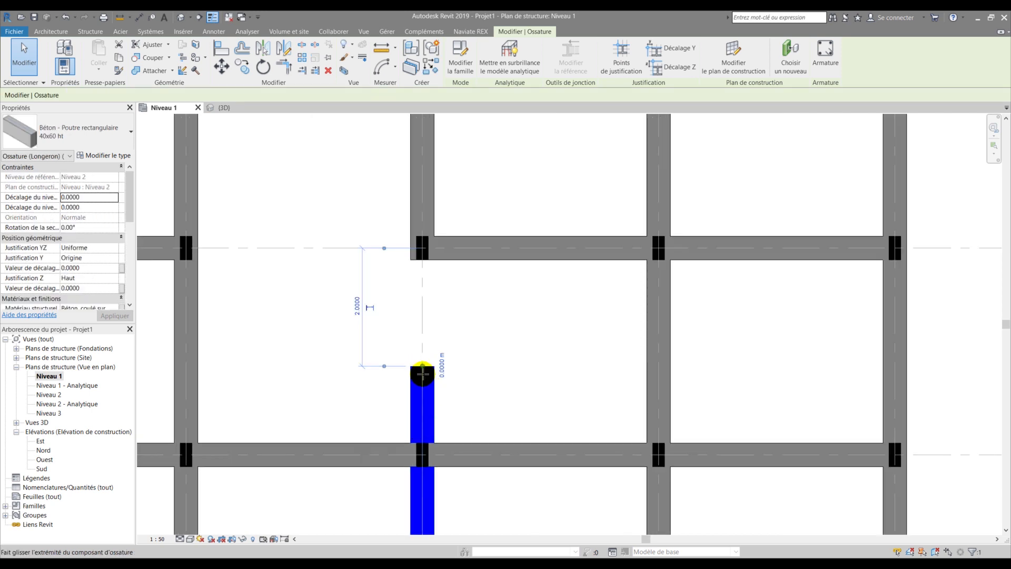
left_click_drag(422, 373, 421, 441)
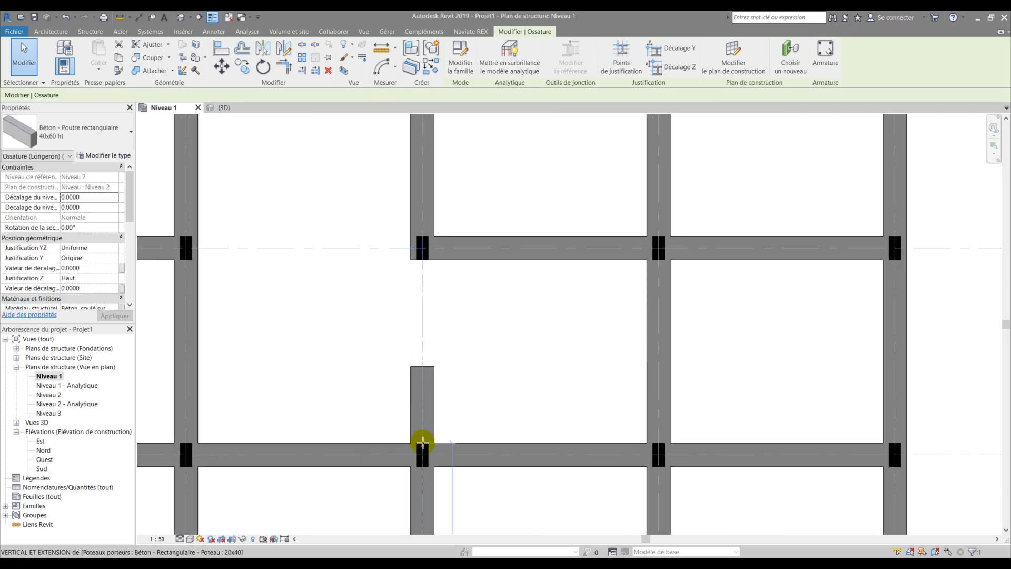
left_click(374, 396)
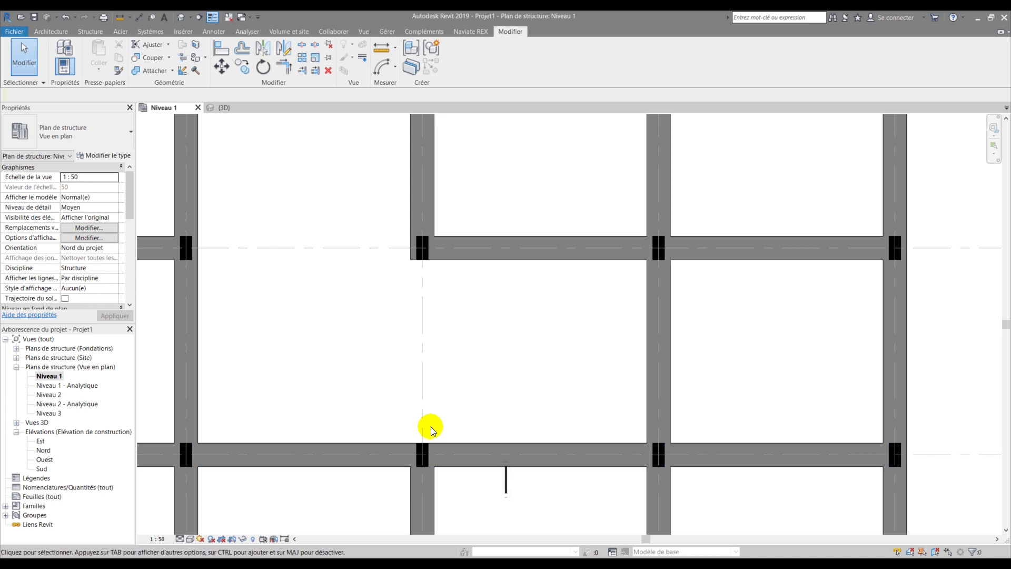
key("ctrl+z")
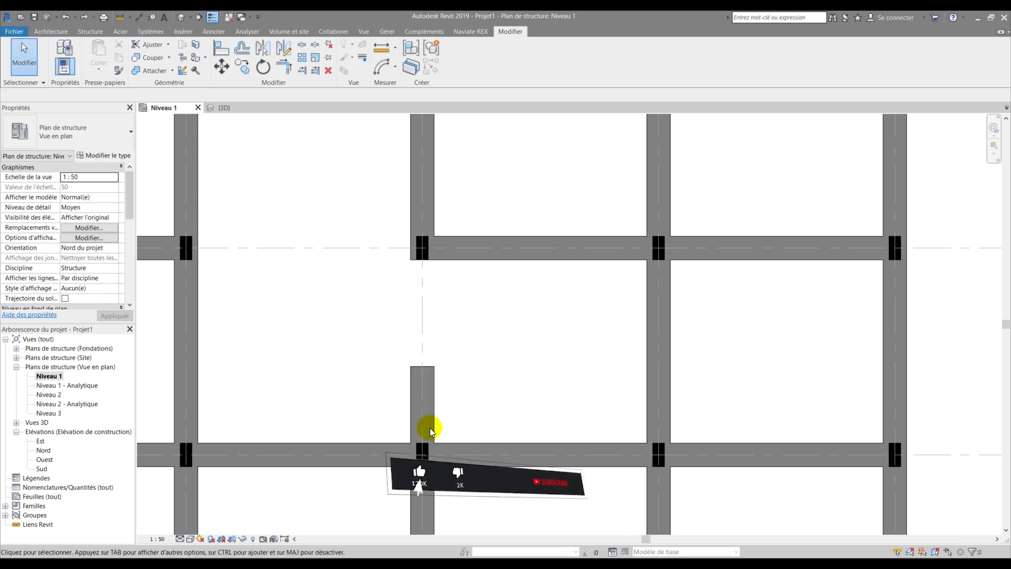
- Reselect the stub and shorten it back to the grid 4 junction
left_click(429, 412)
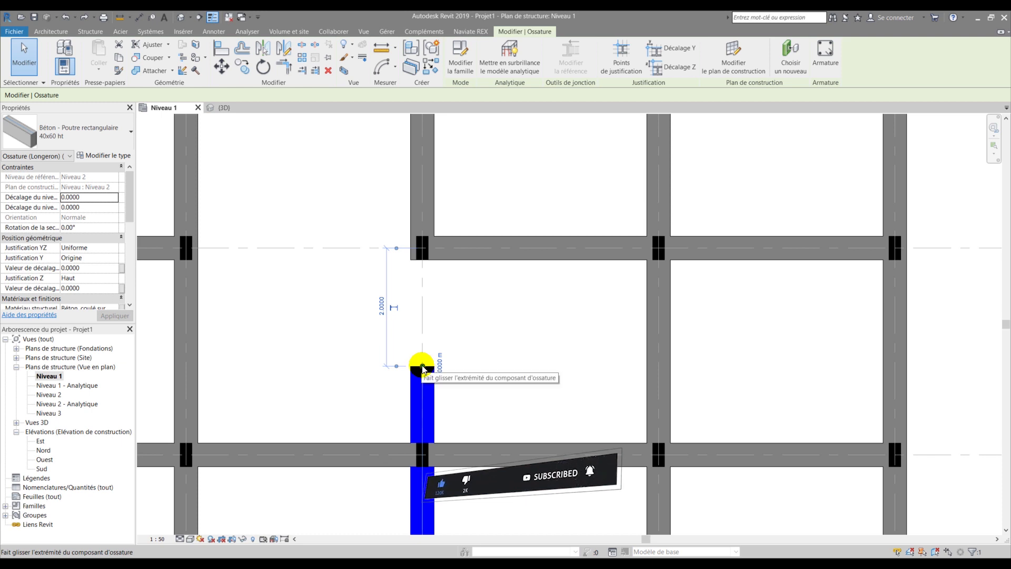
left_click_drag(422, 367, 408, 444)
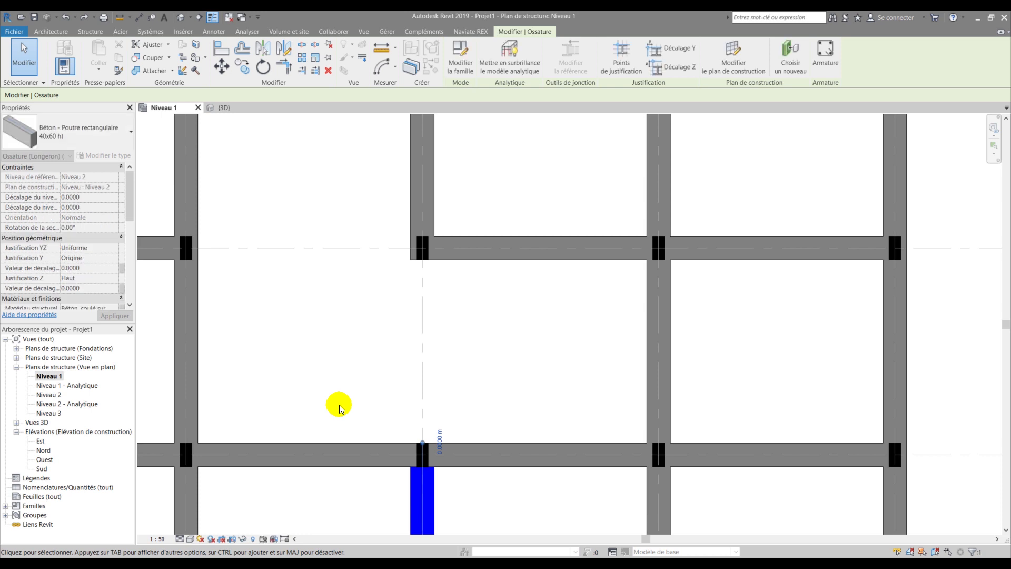
left_click(340, 408)
scroll(384, 377, "down", 2)
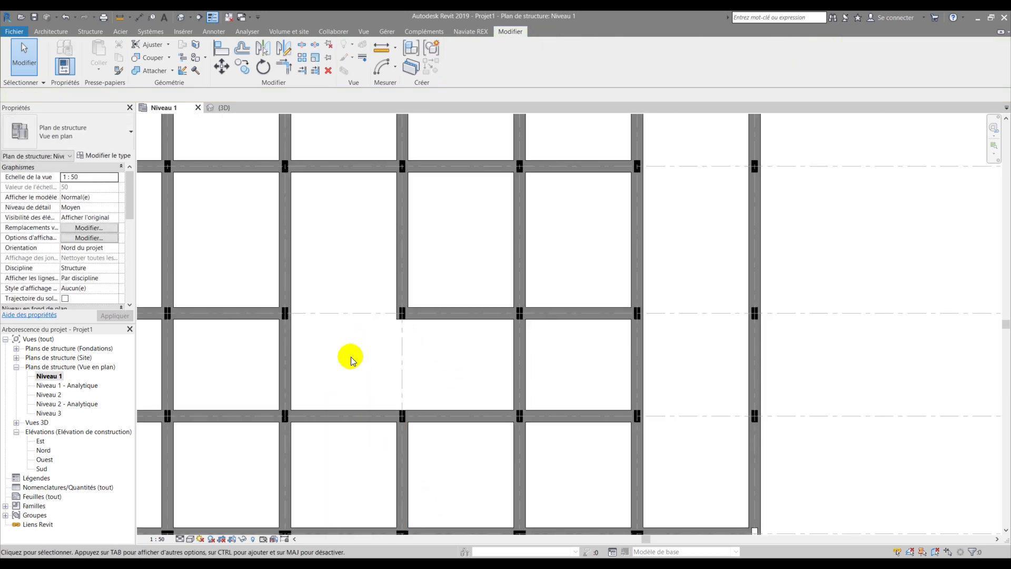
scroll(351, 360, "down", 2)
middle_click_drag(355, 361, 452, 388)
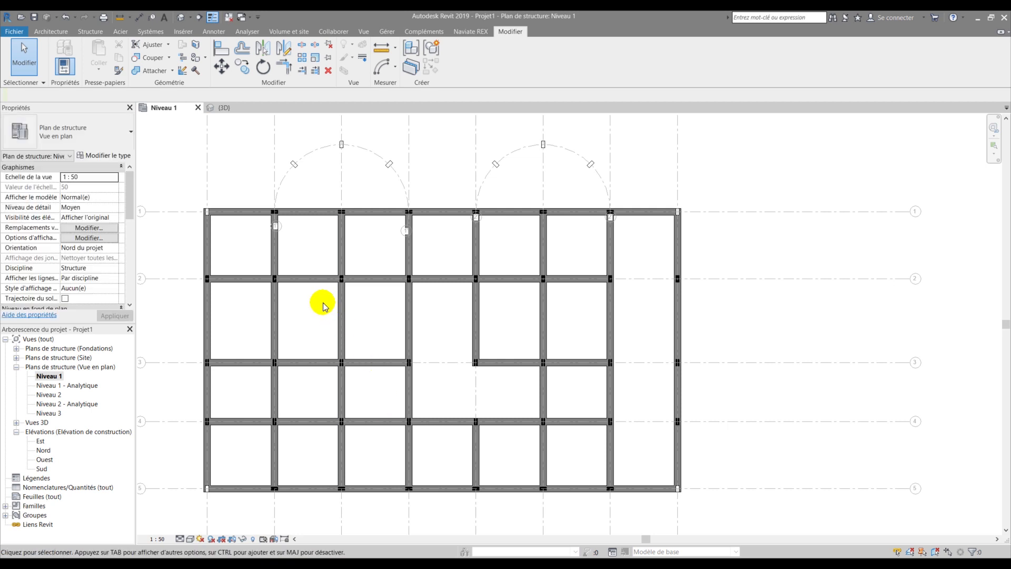
middle_click_drag(356, 203, 302, 387)
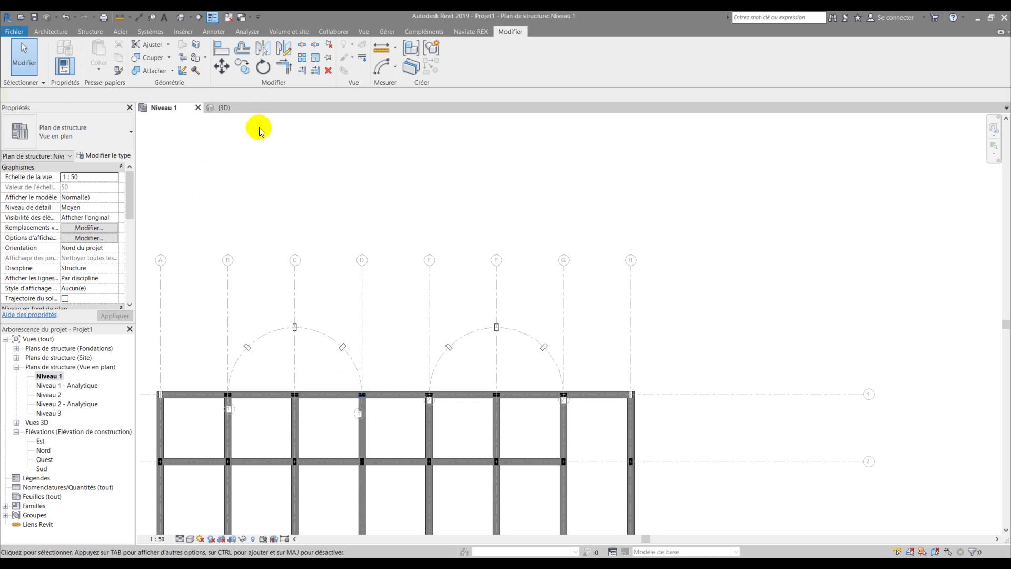
- Draw a semicircular start-end-radius arc beam from grid B1 to D1, curving over the top
key("b")
key("m")
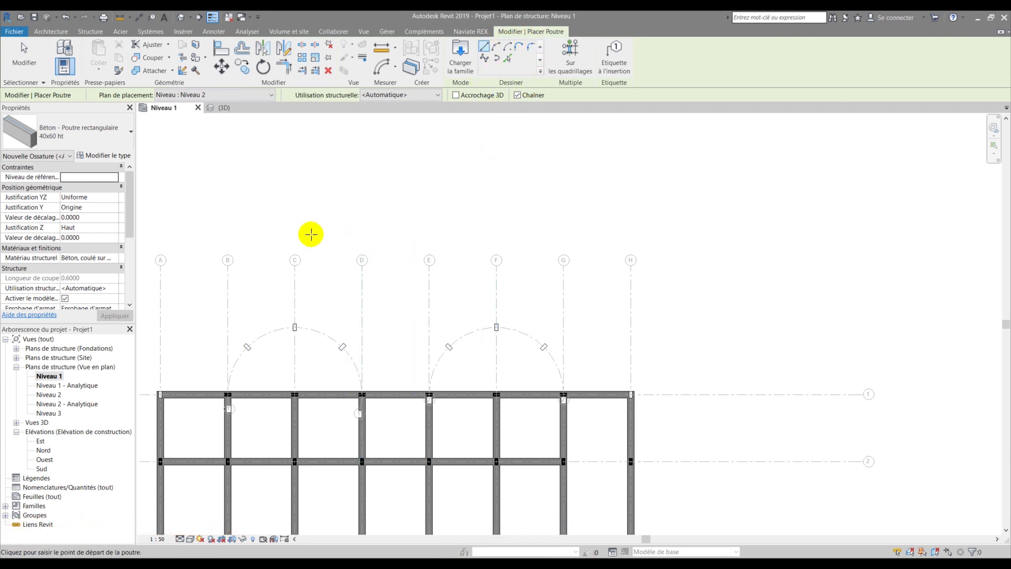
middle_click_drag(321, 237, 447, 270)
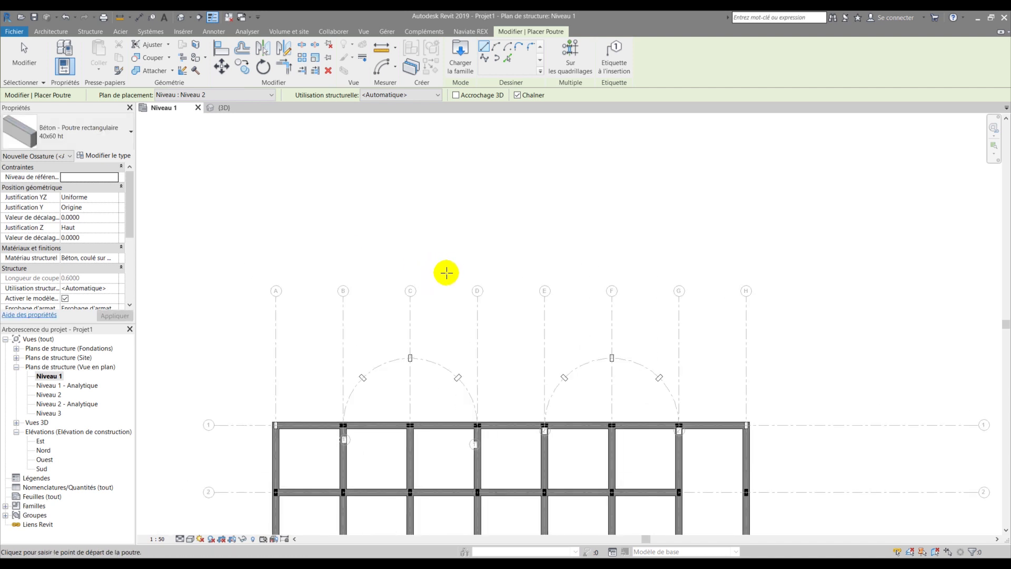
left_click(495, 46)
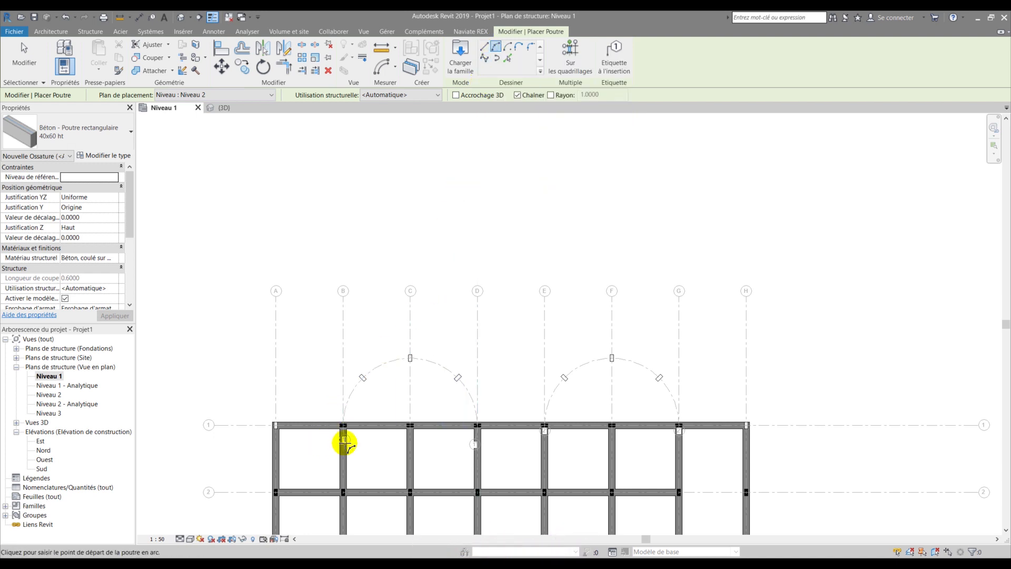
scroll(342, 440, "up", 3)
scroll(350, 429, "up", 2)
left_click(358, 394)
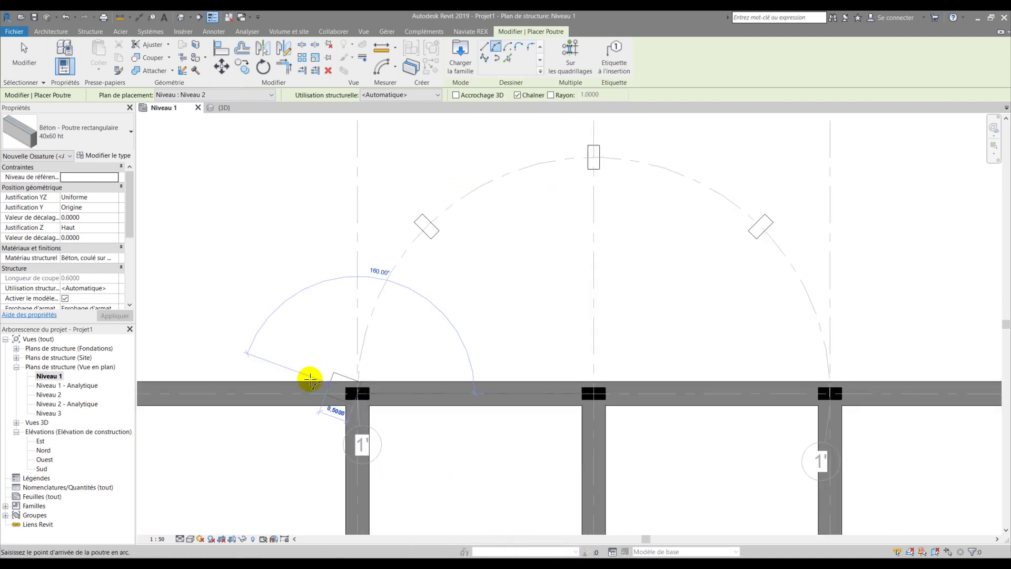
scroll(305, 379, "down", 2)
scroll(563, 379, "up", 3)
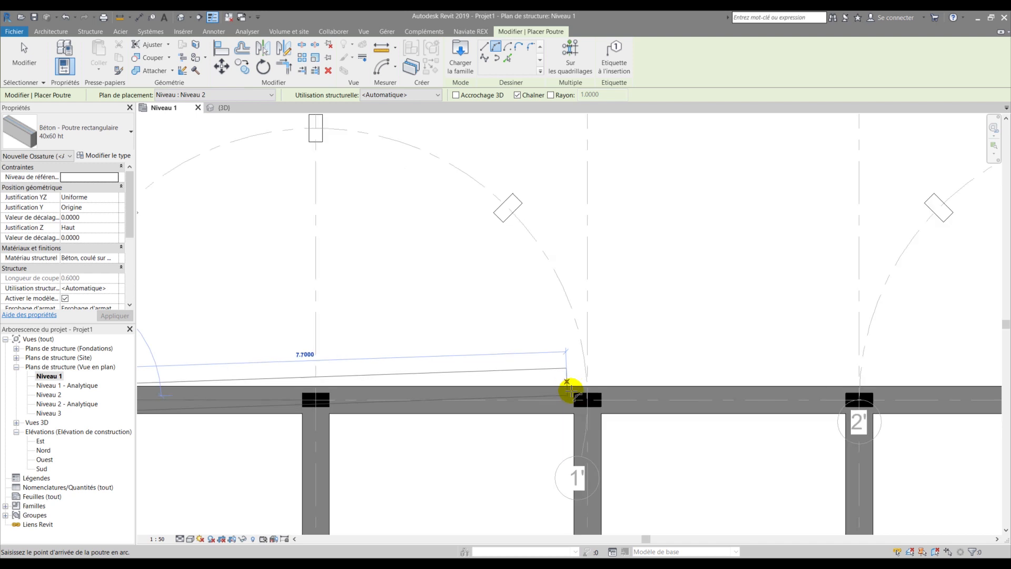
left_click(570, 385)
scroll(381, 358, "down", 2)
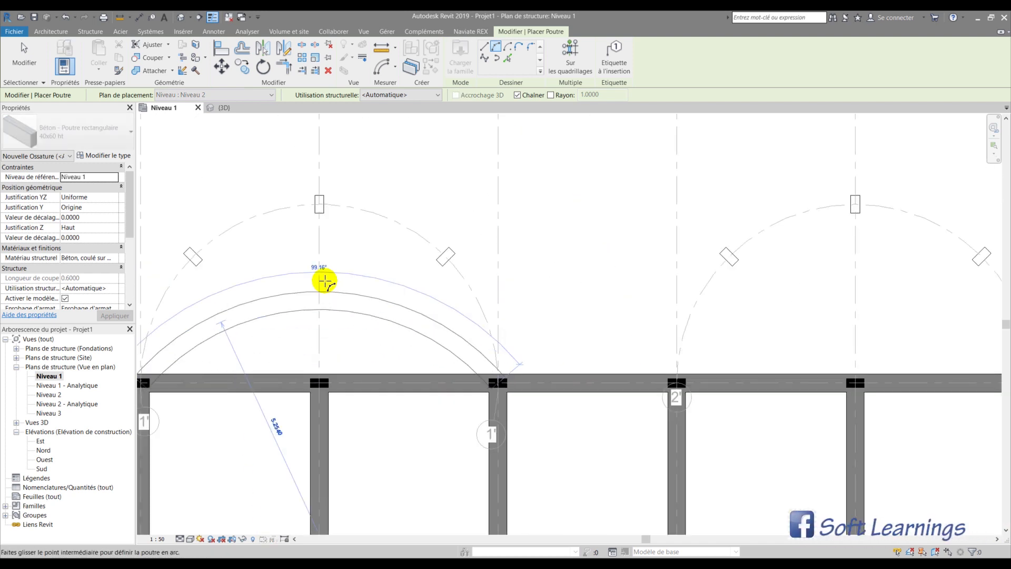
left_click(319, 205)
scroll(293, 245, "down", 2)
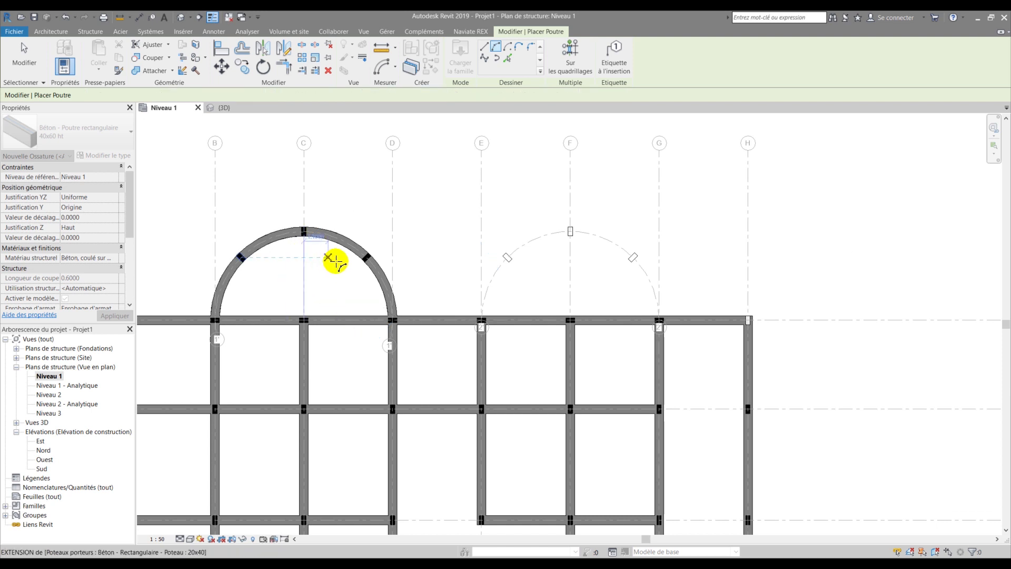
- Draw a centre-ends arc beam centred at F1 from E1 to G1, then finish beam placement
middle_click_drag(507, 285, 398, 303)
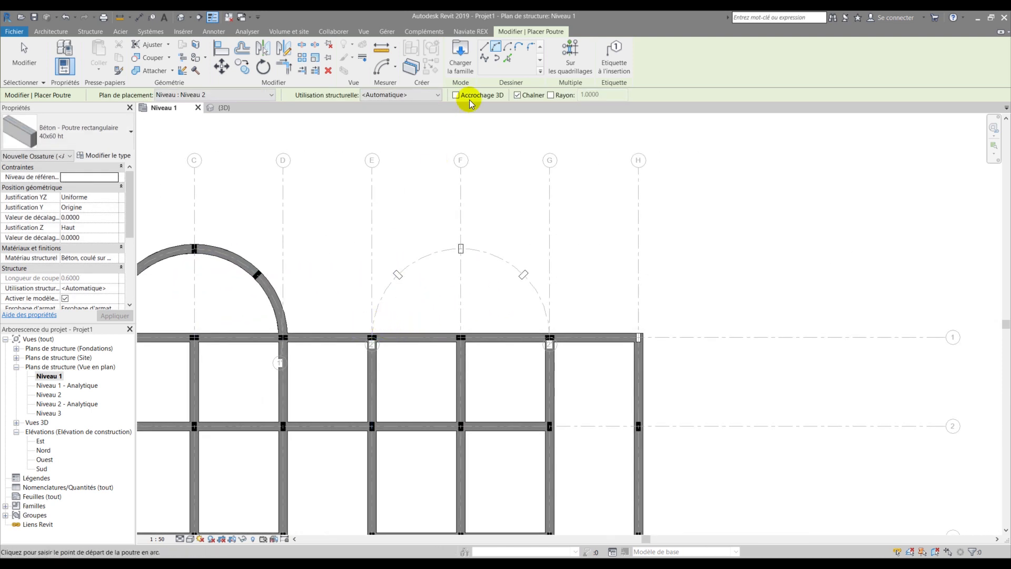
left_click(508, 49)
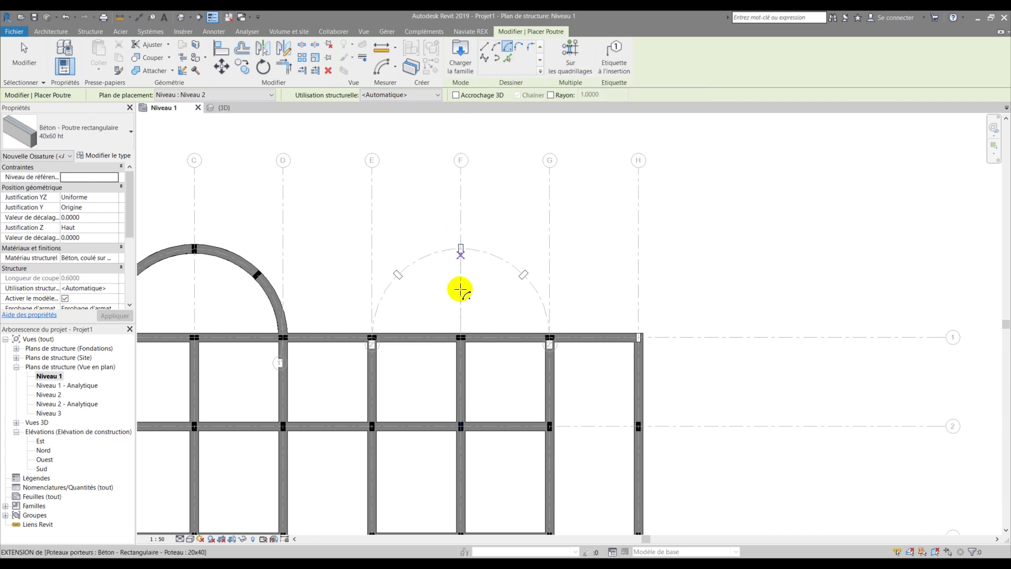
scroll(460, 342, "up", 3)
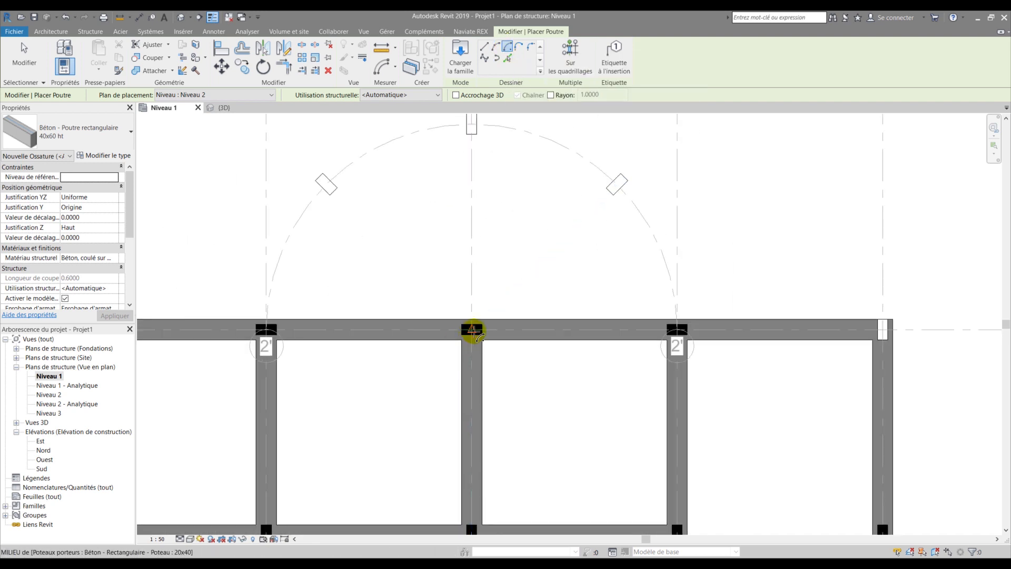
left_click(473, 331)
left_click(266, 330)
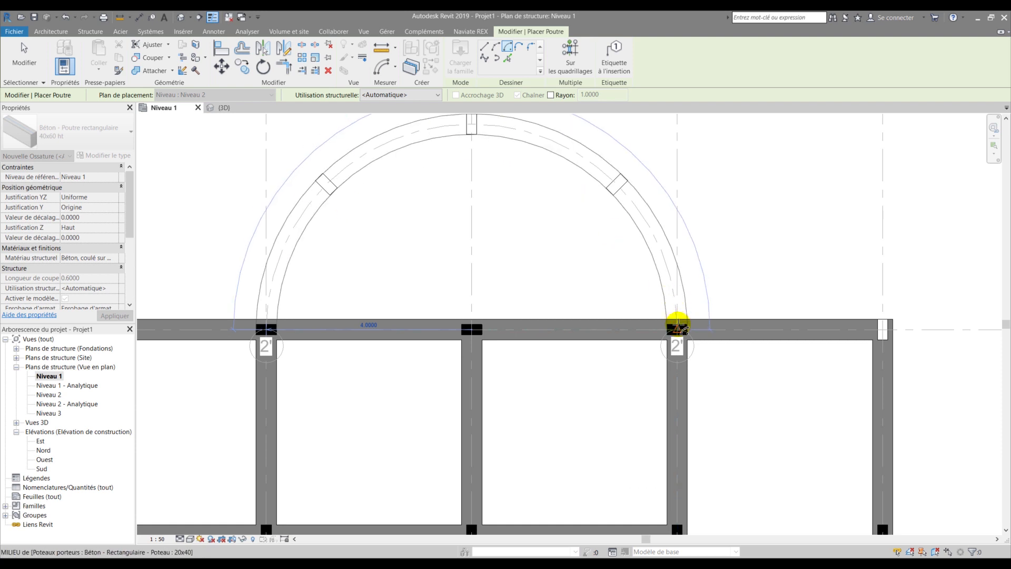
left_click(678, 328)
scroll(388, 280, "down", 3)
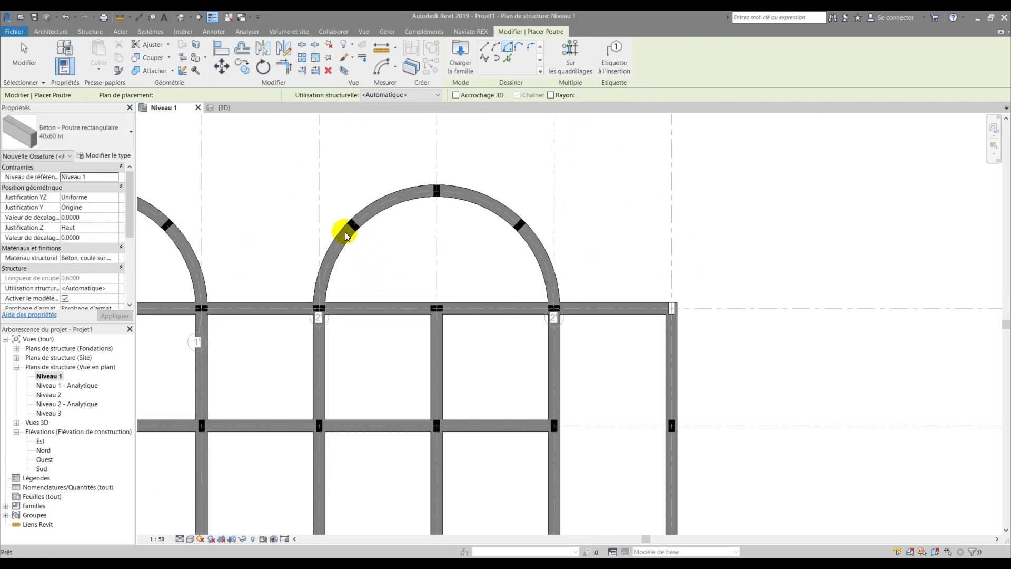
key("Escape")
scroll(316, 266, "down", 2)
middle_click_drag(287, 264, 477, 246)
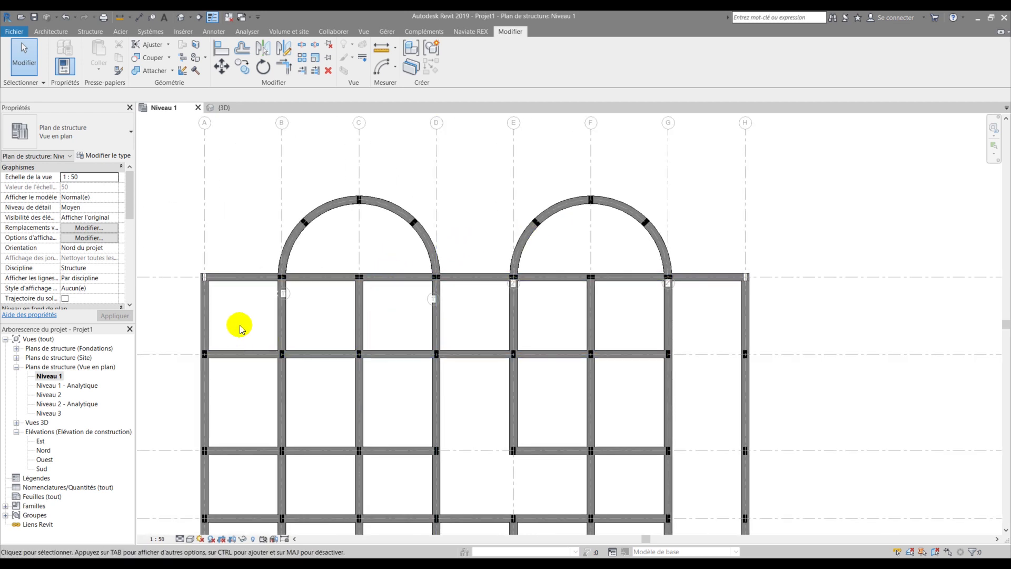
scroll(240, 316, "down", 5)
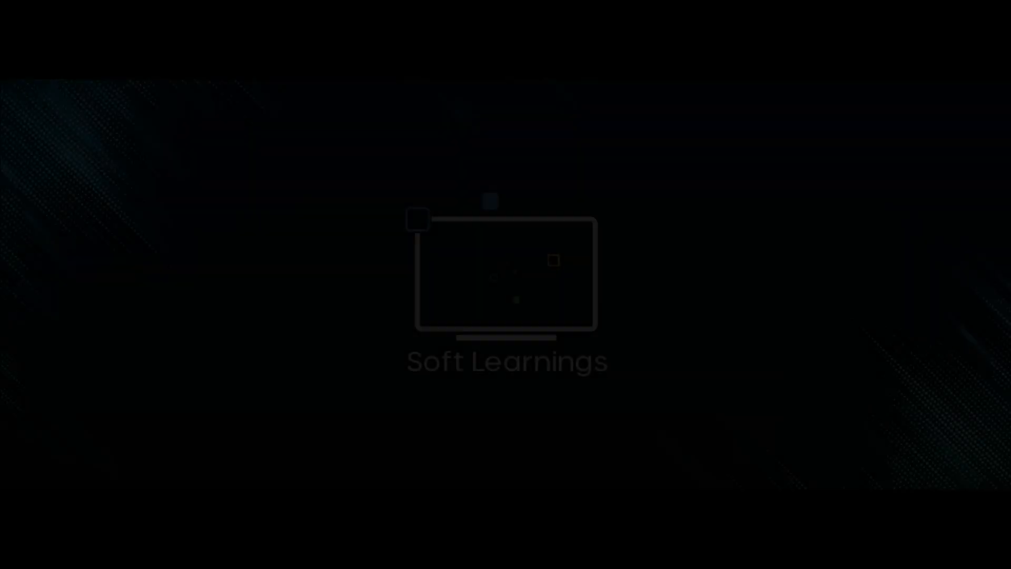